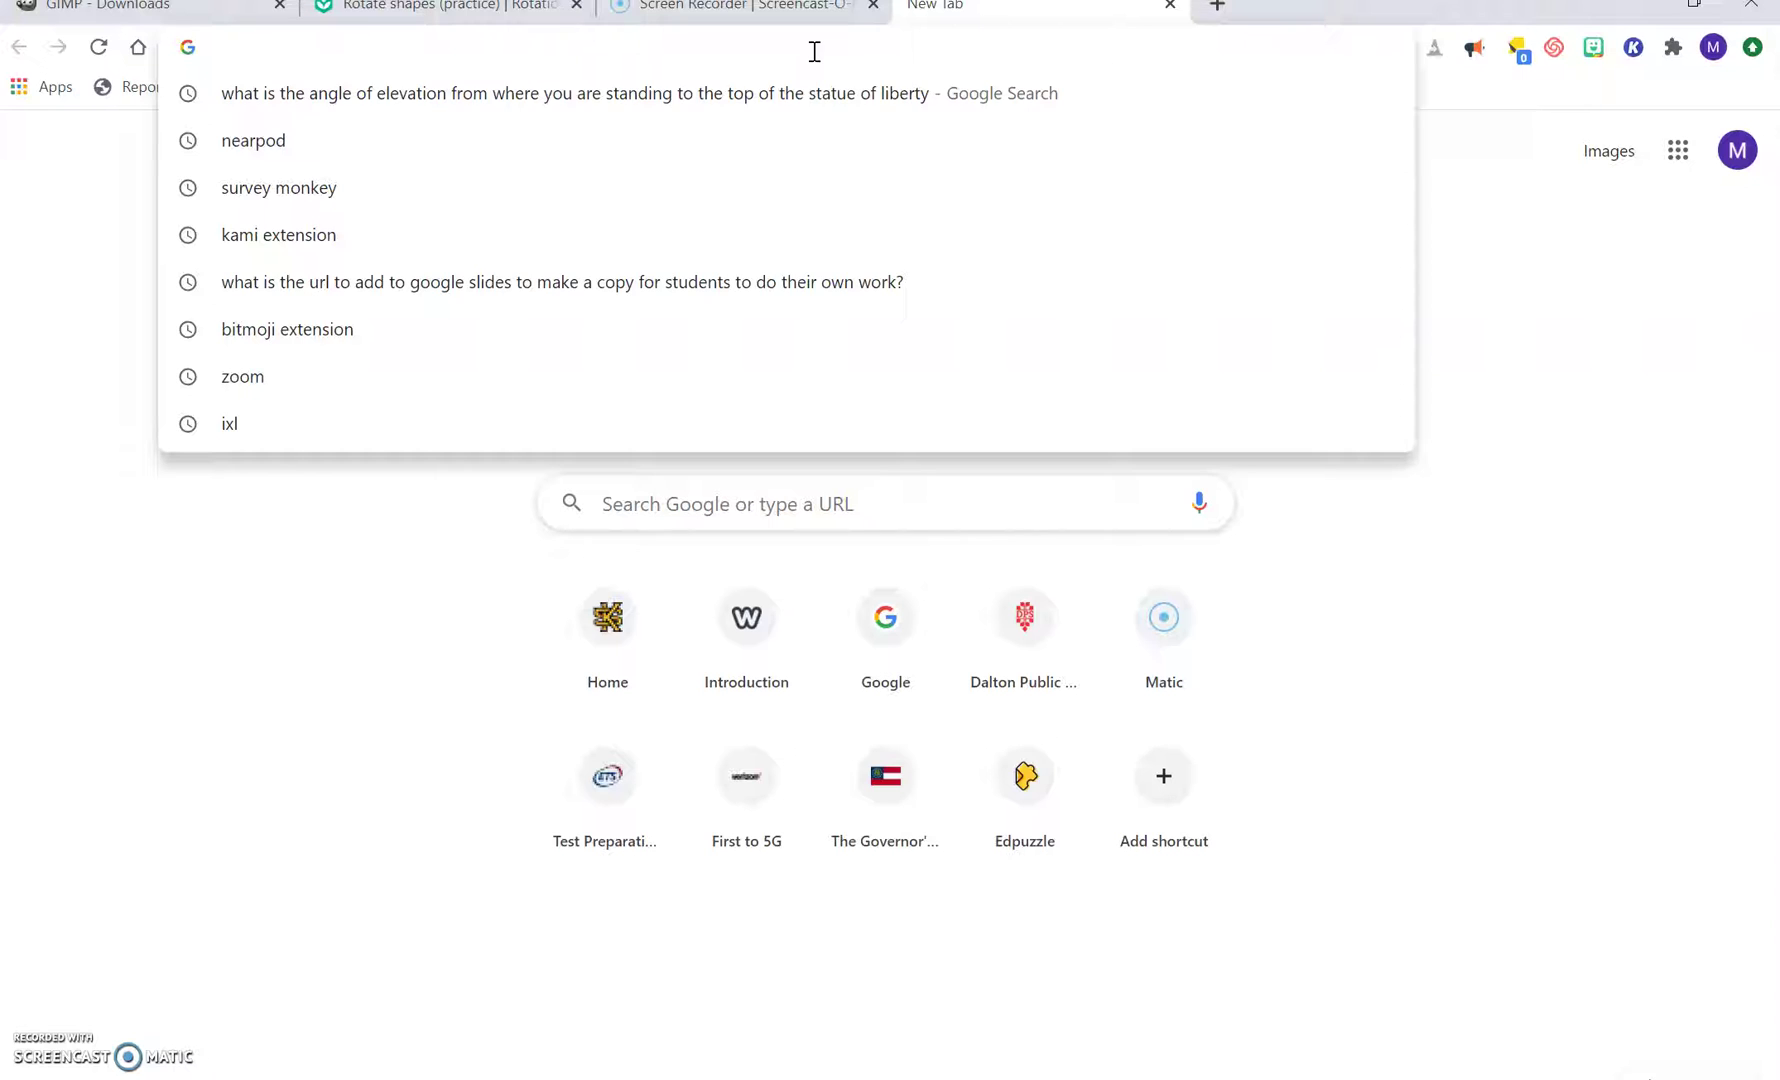
Search the web for nearpod and open the Nearpod login page from the results
{"action": "type", "text": "ne"}
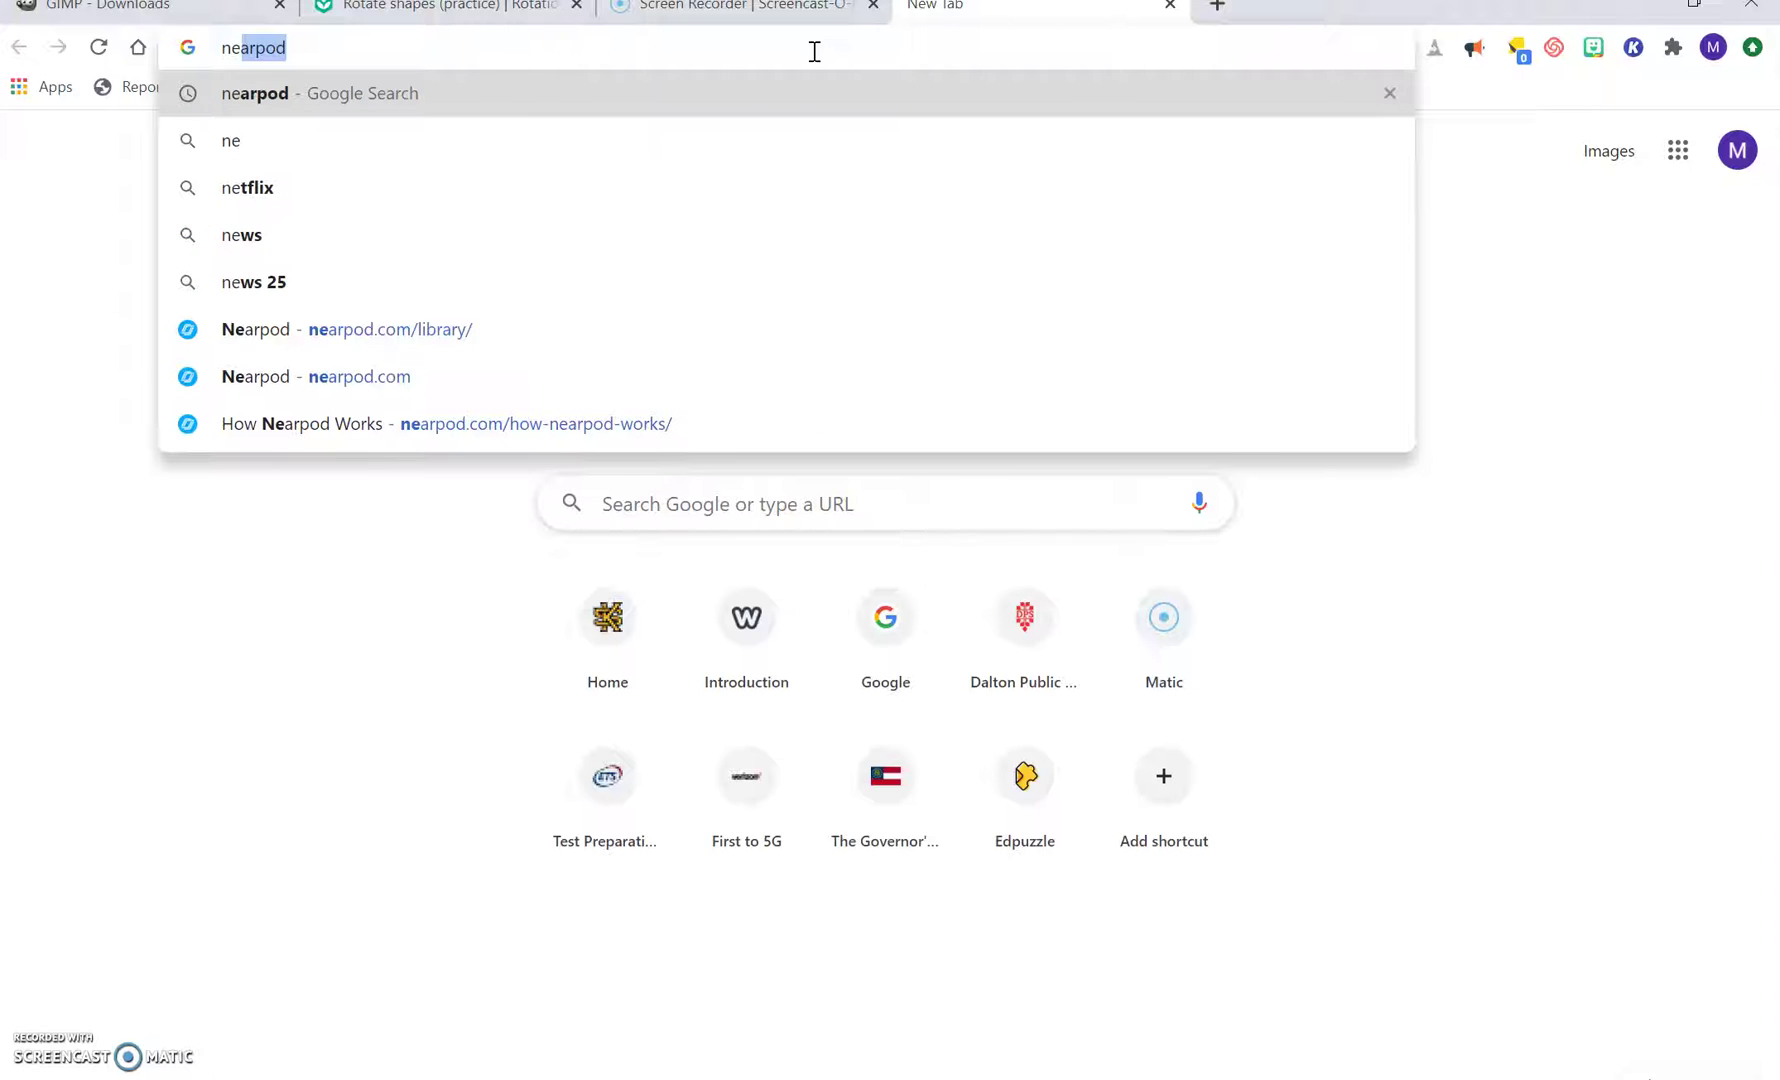
{"action": "key", "text": "Return"}
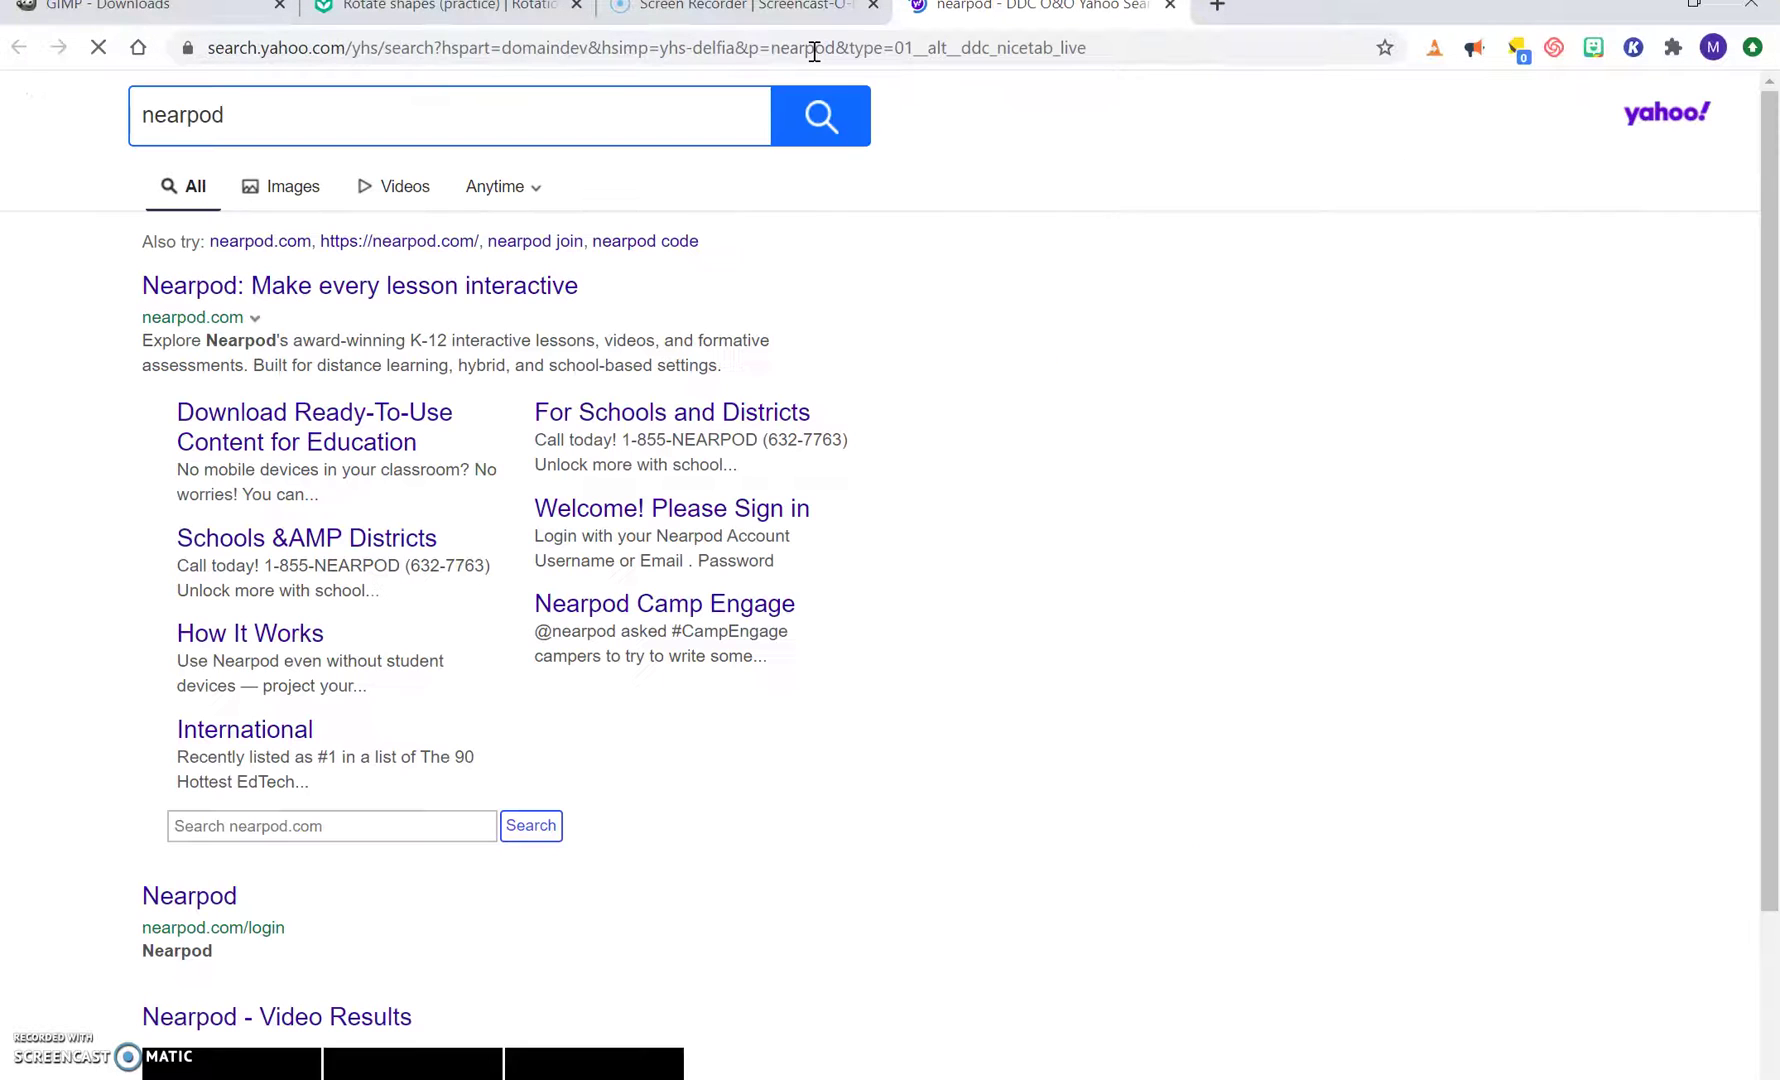
{"action": "left_click", "coordinate": [188, 895]}
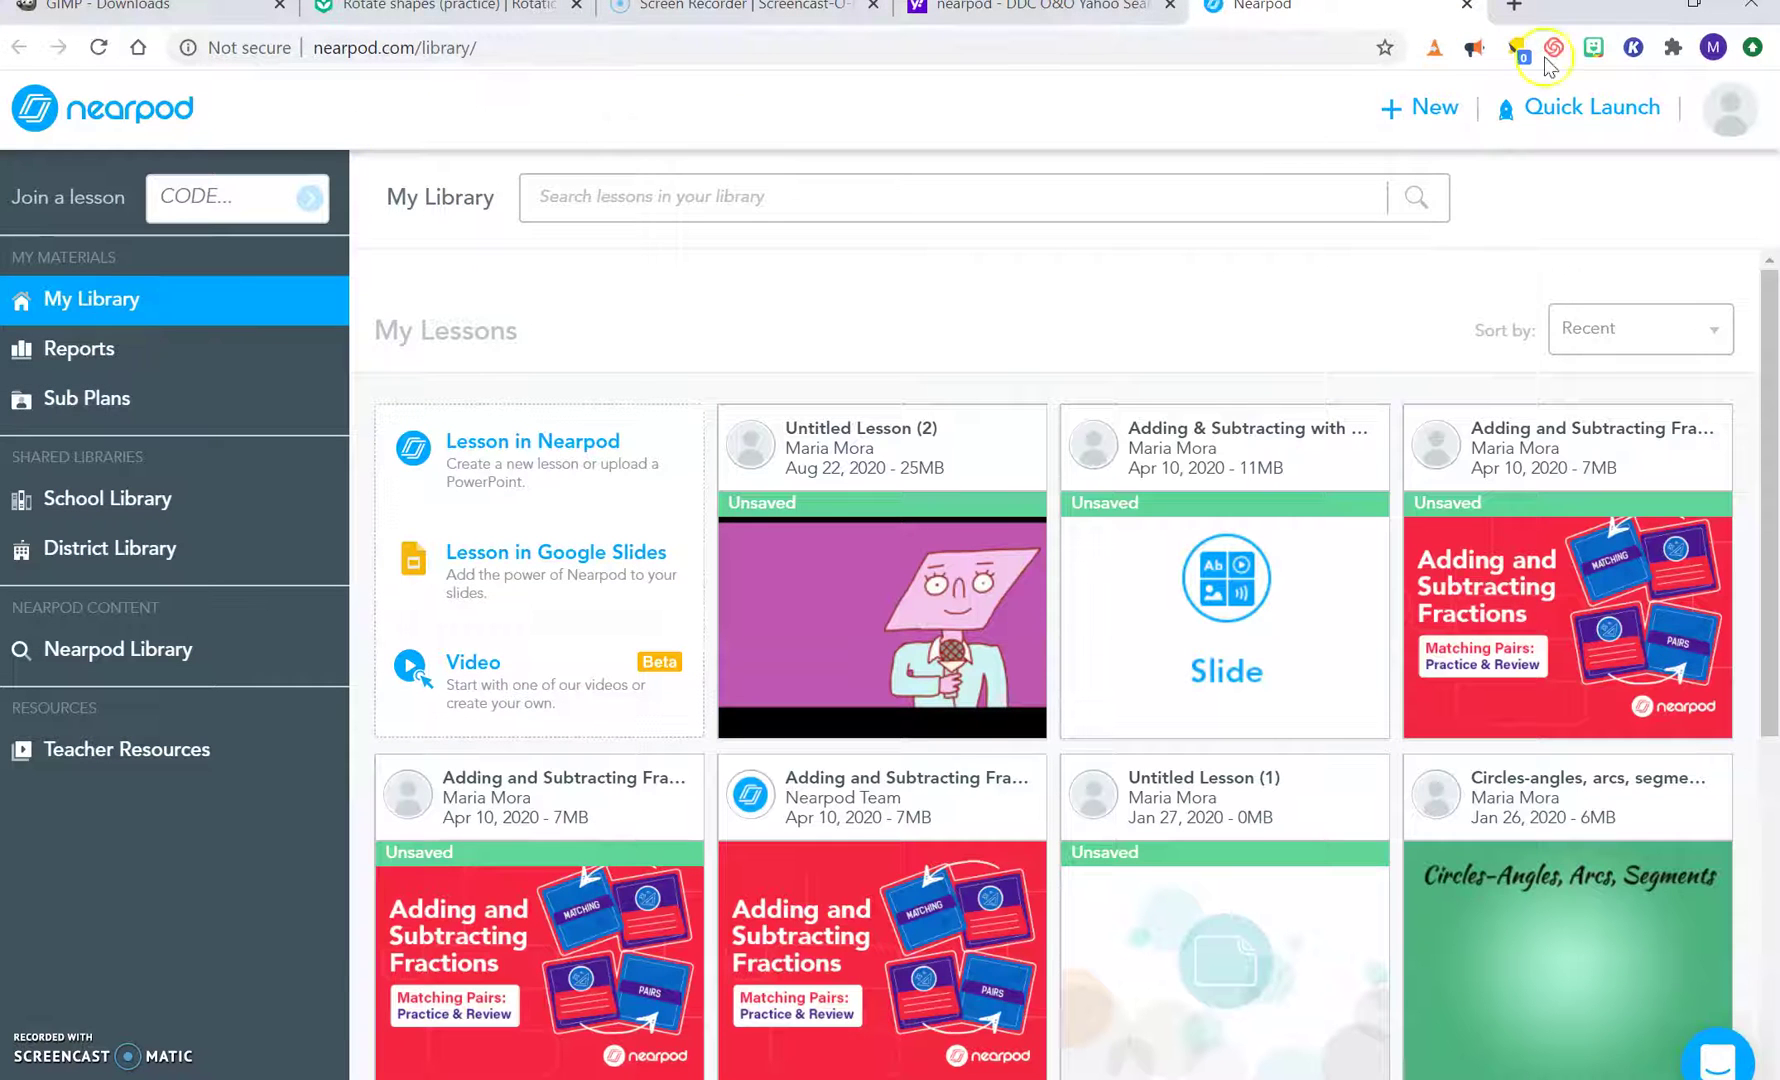
Log out of the current Nearpod account and view the public home page
{"action": "left_click", "coordinate": [1726, 110]}
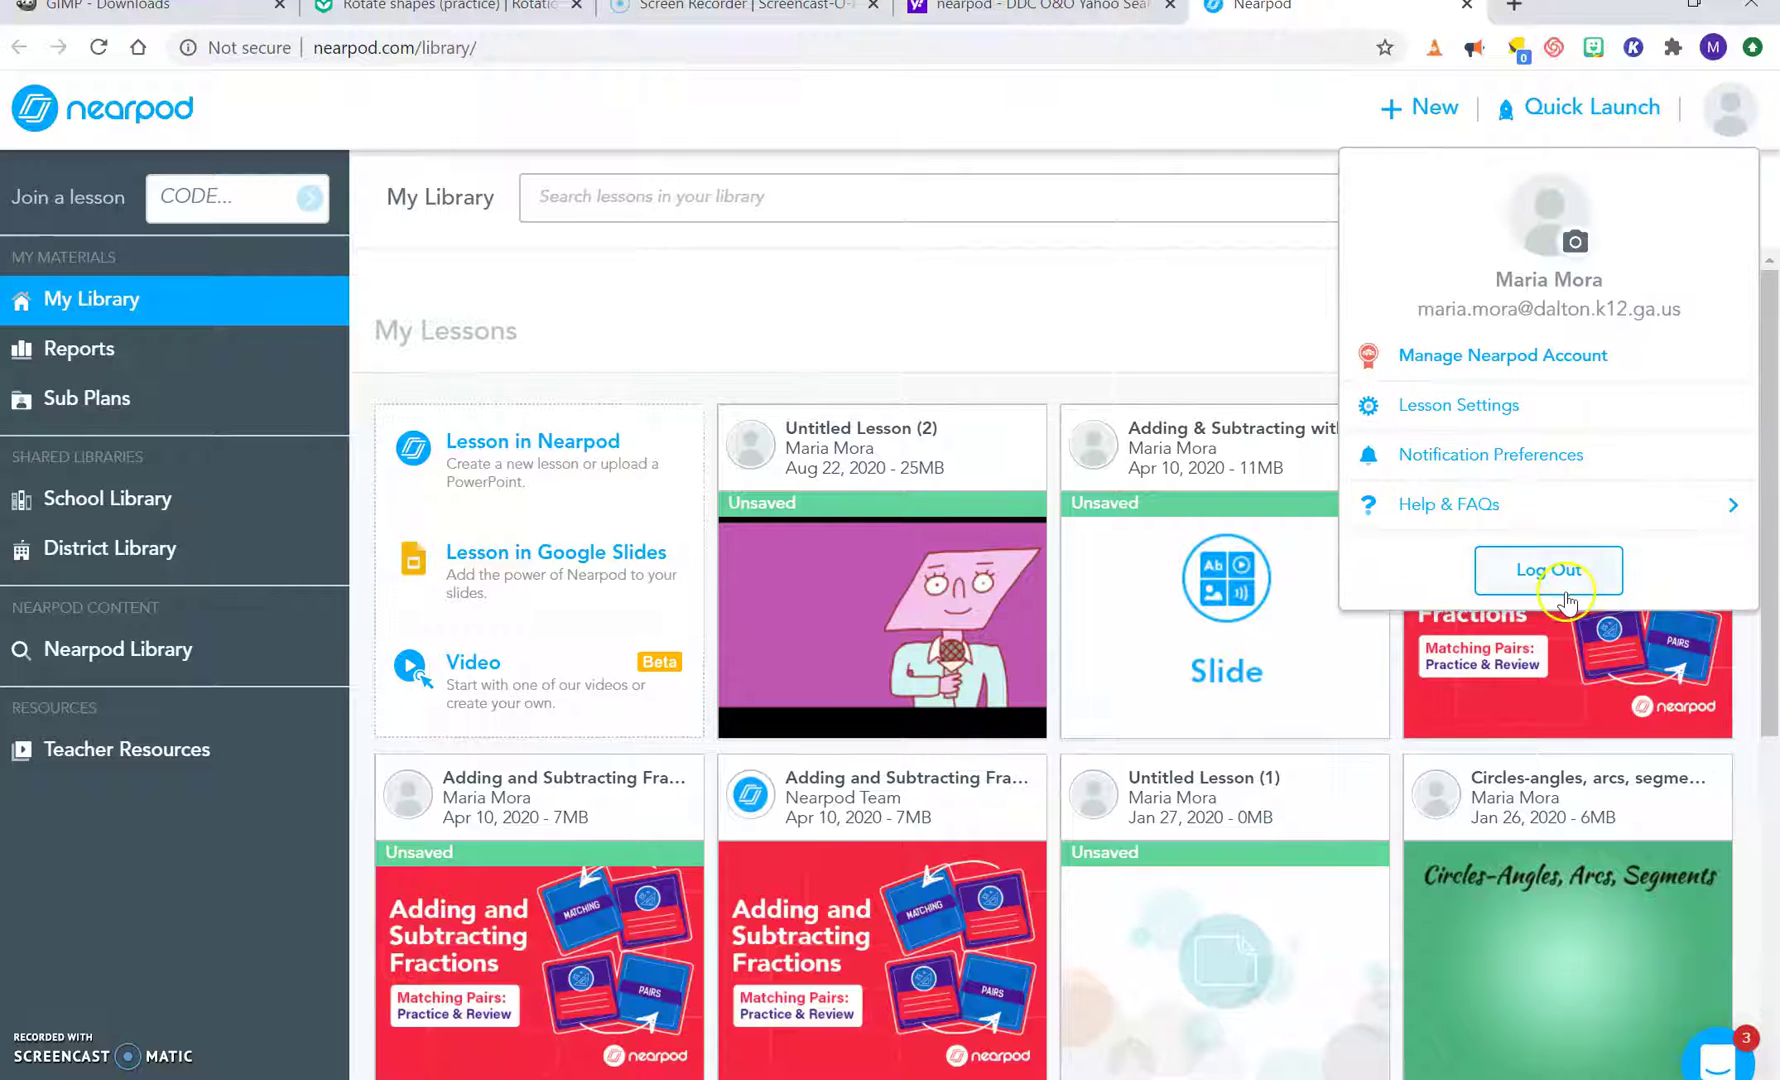
{"action": "left_click", "coordinate": [1556, 562]}
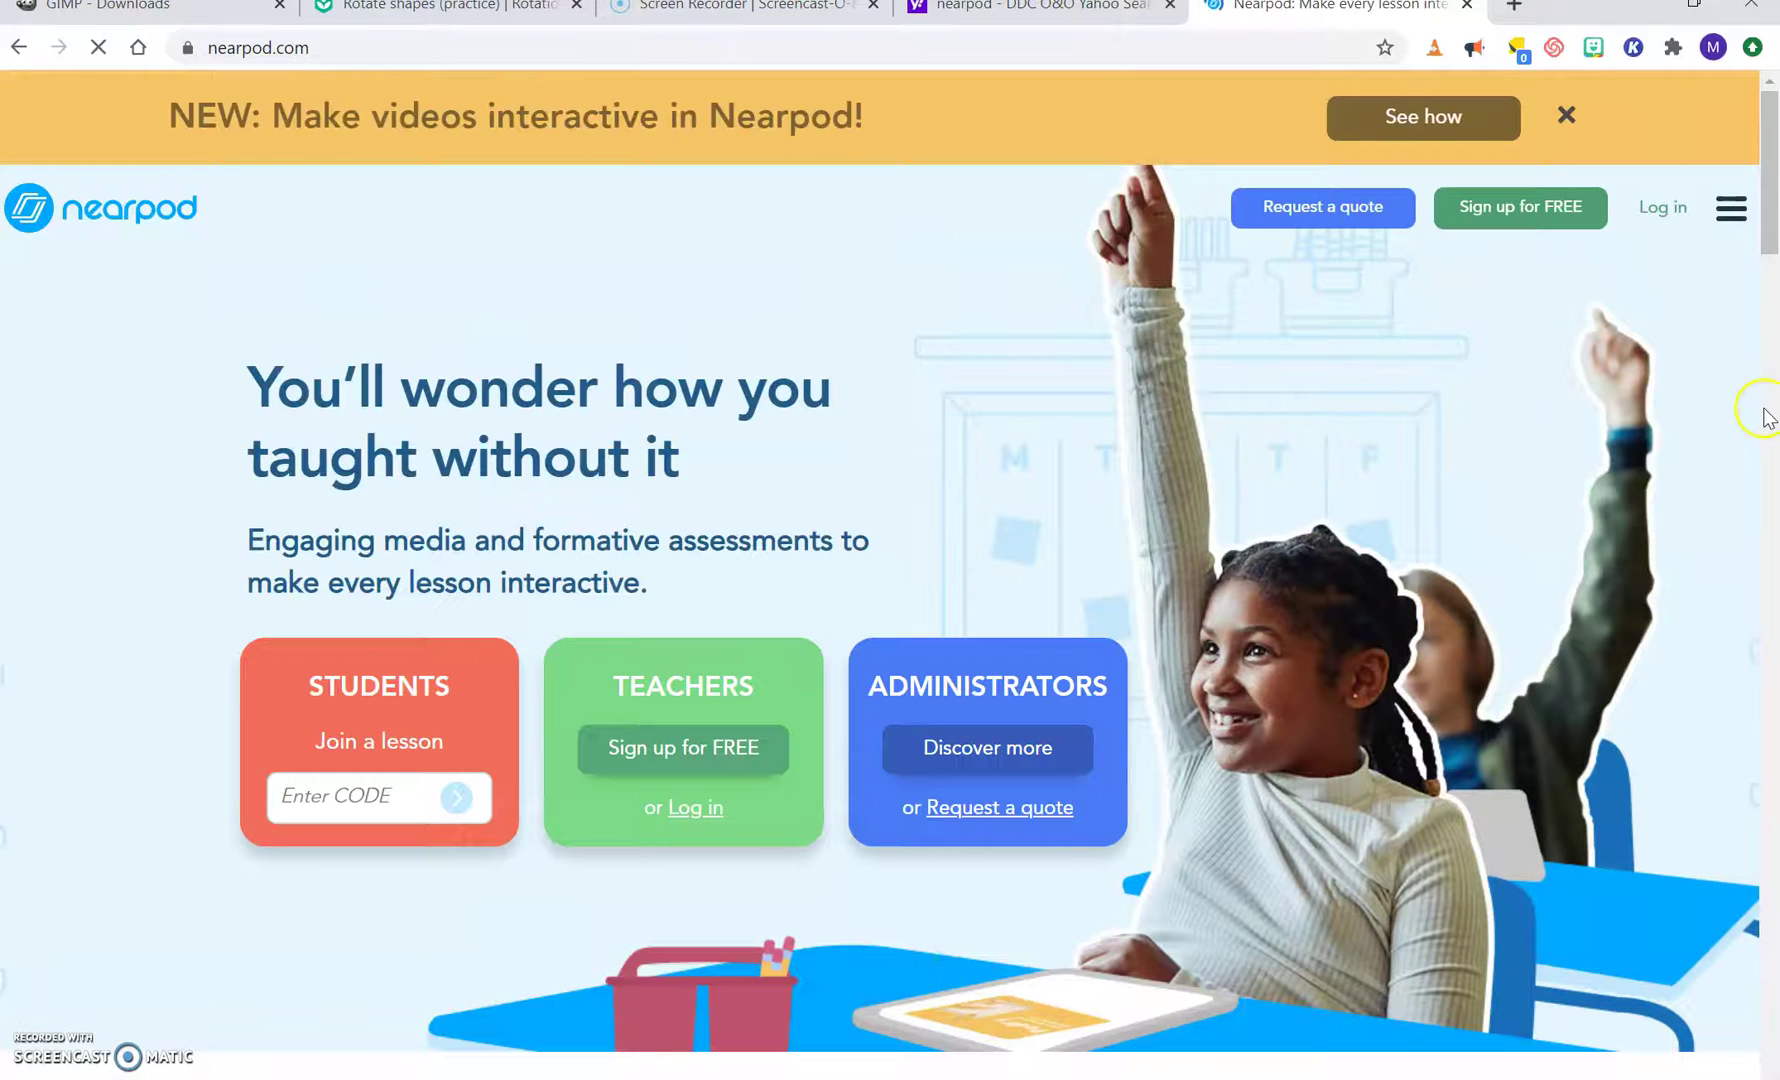
{"action": "mouse_move", "coordinate": [1770, 215]}
{"action": "left_mouse_down"}
{"action": "mouse_move", "coordinate": [1770, 374]}
{"action": "mouse_move", "coordinate": [1772, 210]}
{"action": "left_mouse_up"}
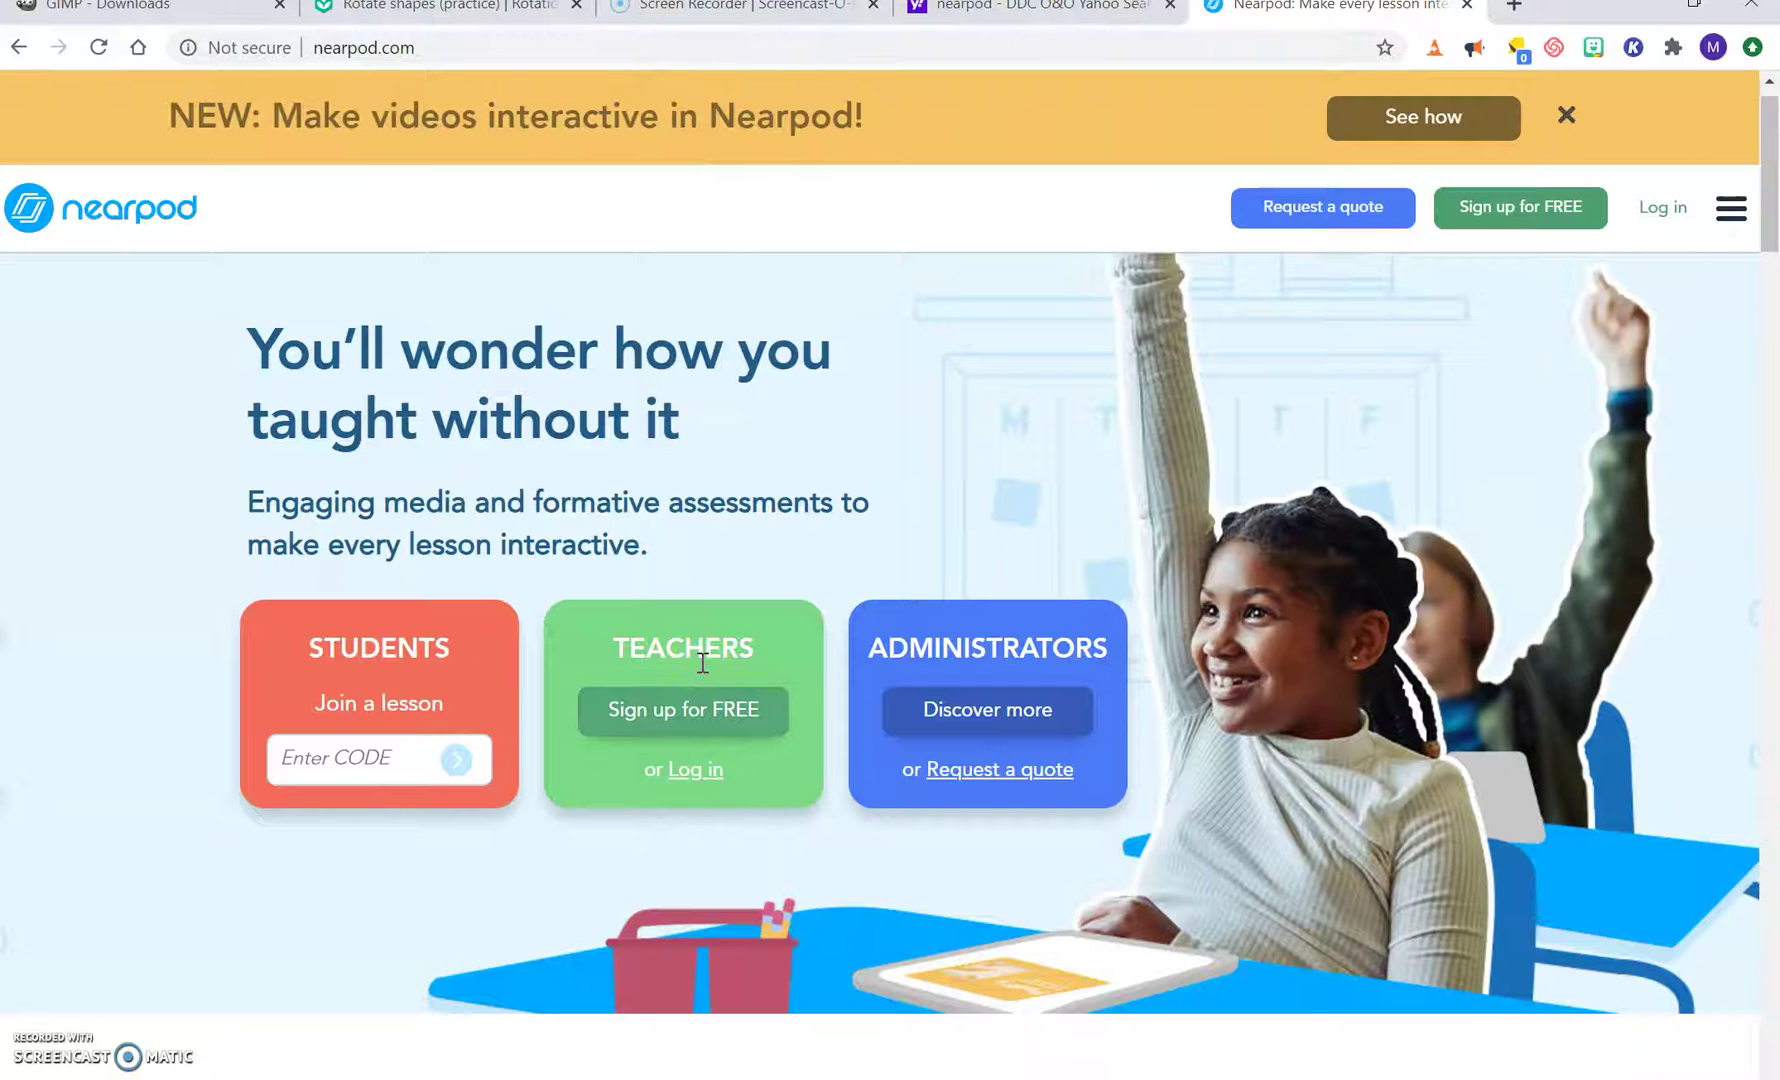
Log in to the teacher account with the saved credentials and look through the lessons in My Library
{"action": "left_click", "coordinate": [1668, 212]}
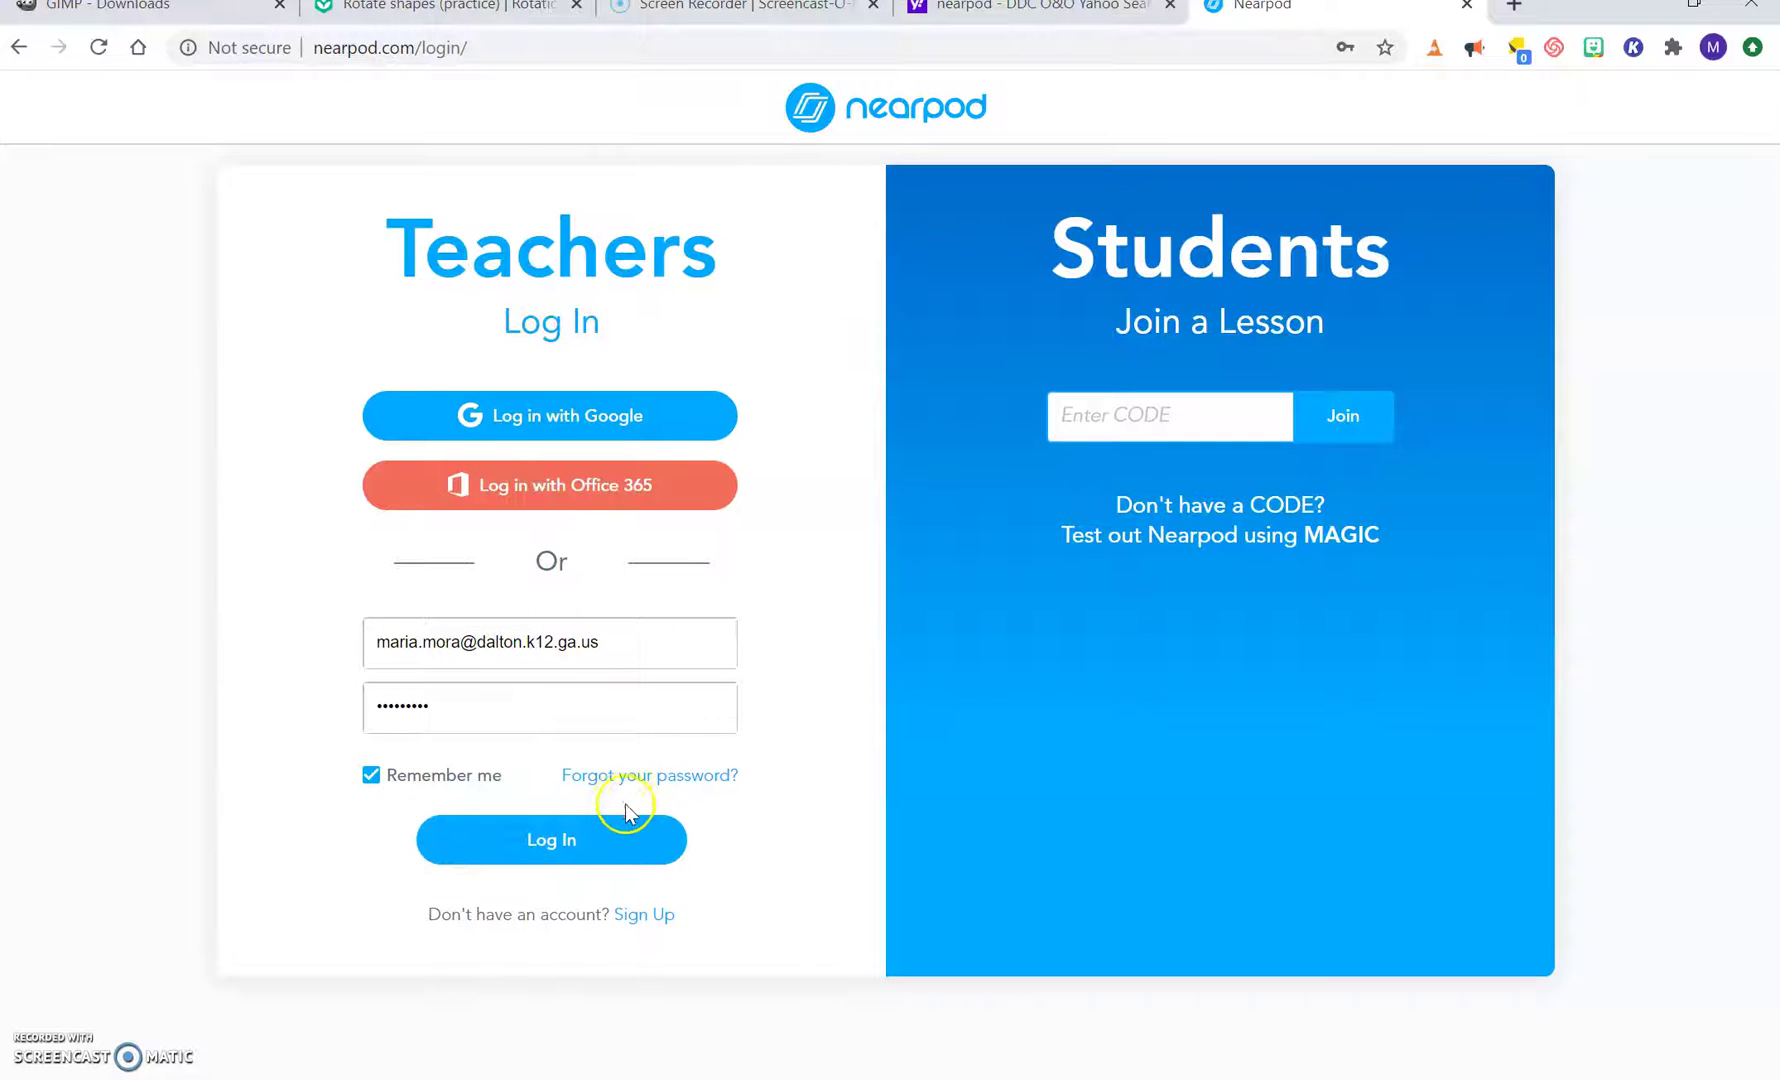
{"action": "left_click", "coordinate": [553, 843]}
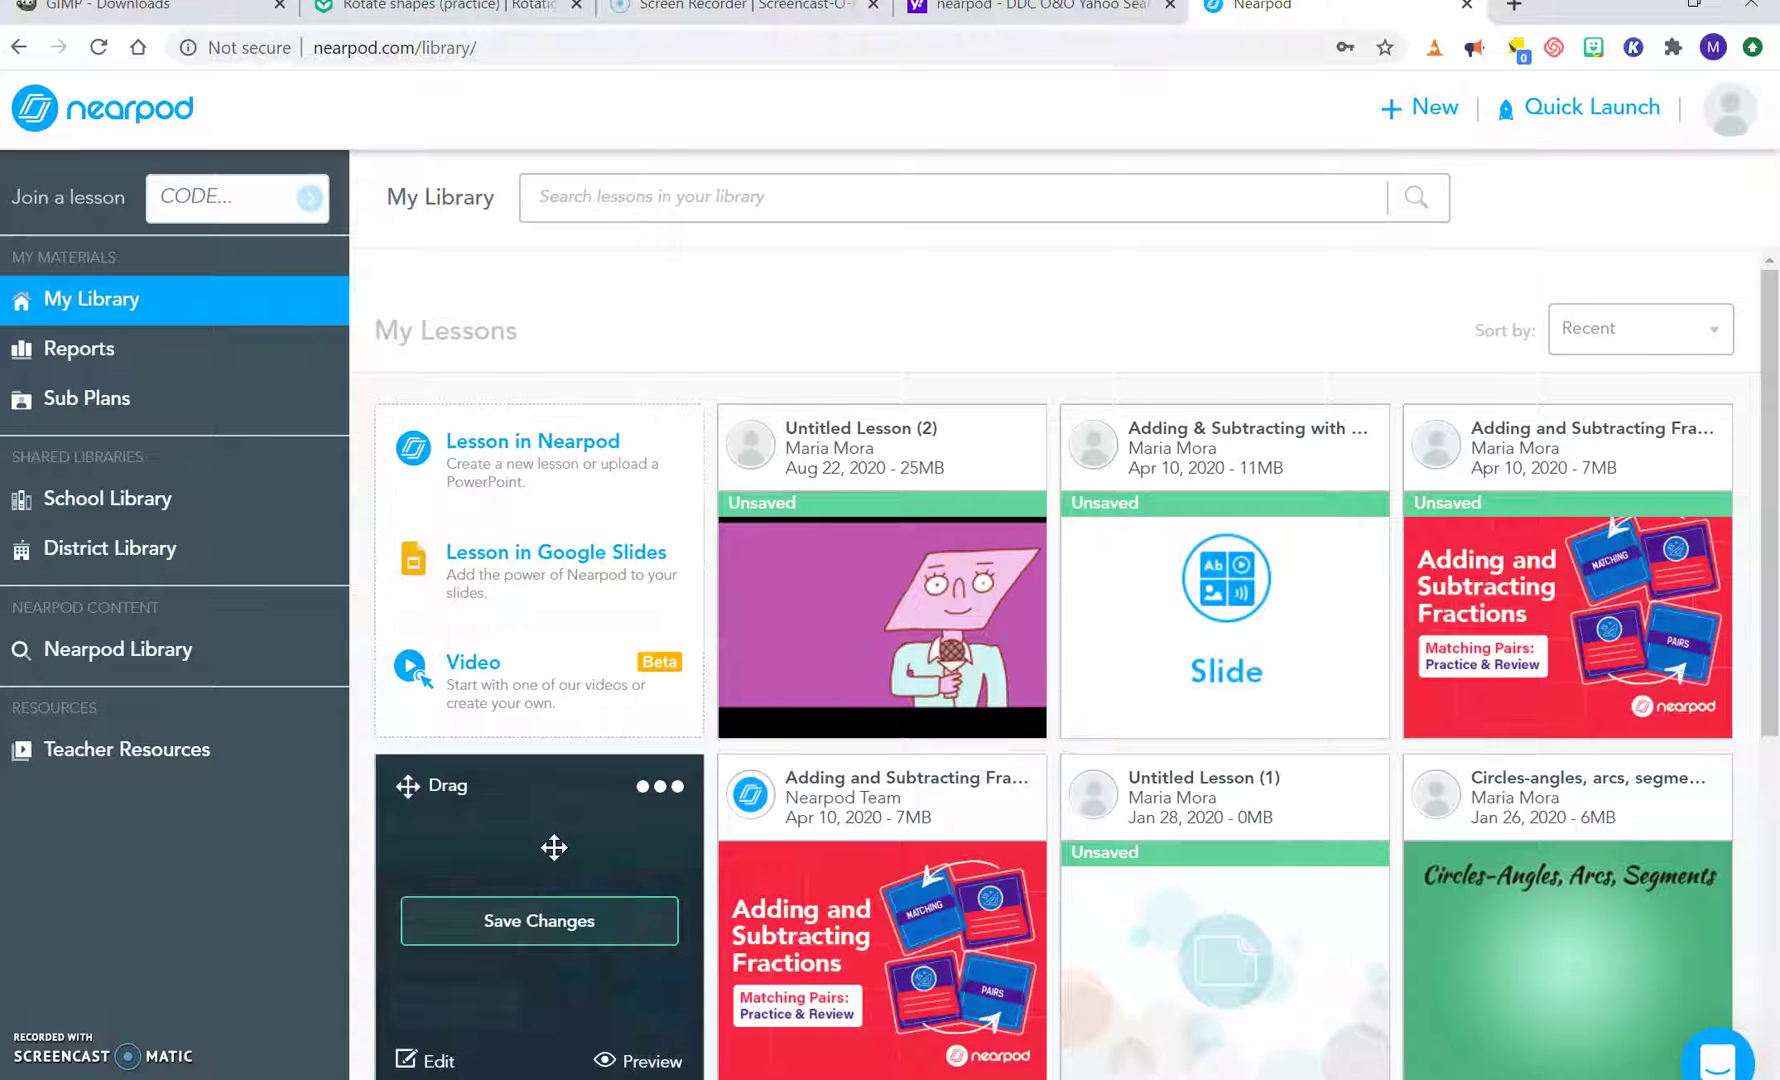
{"action": "left_click_drag", "start_coordinate": [554, 847], "coordinate": [1350, 840]}
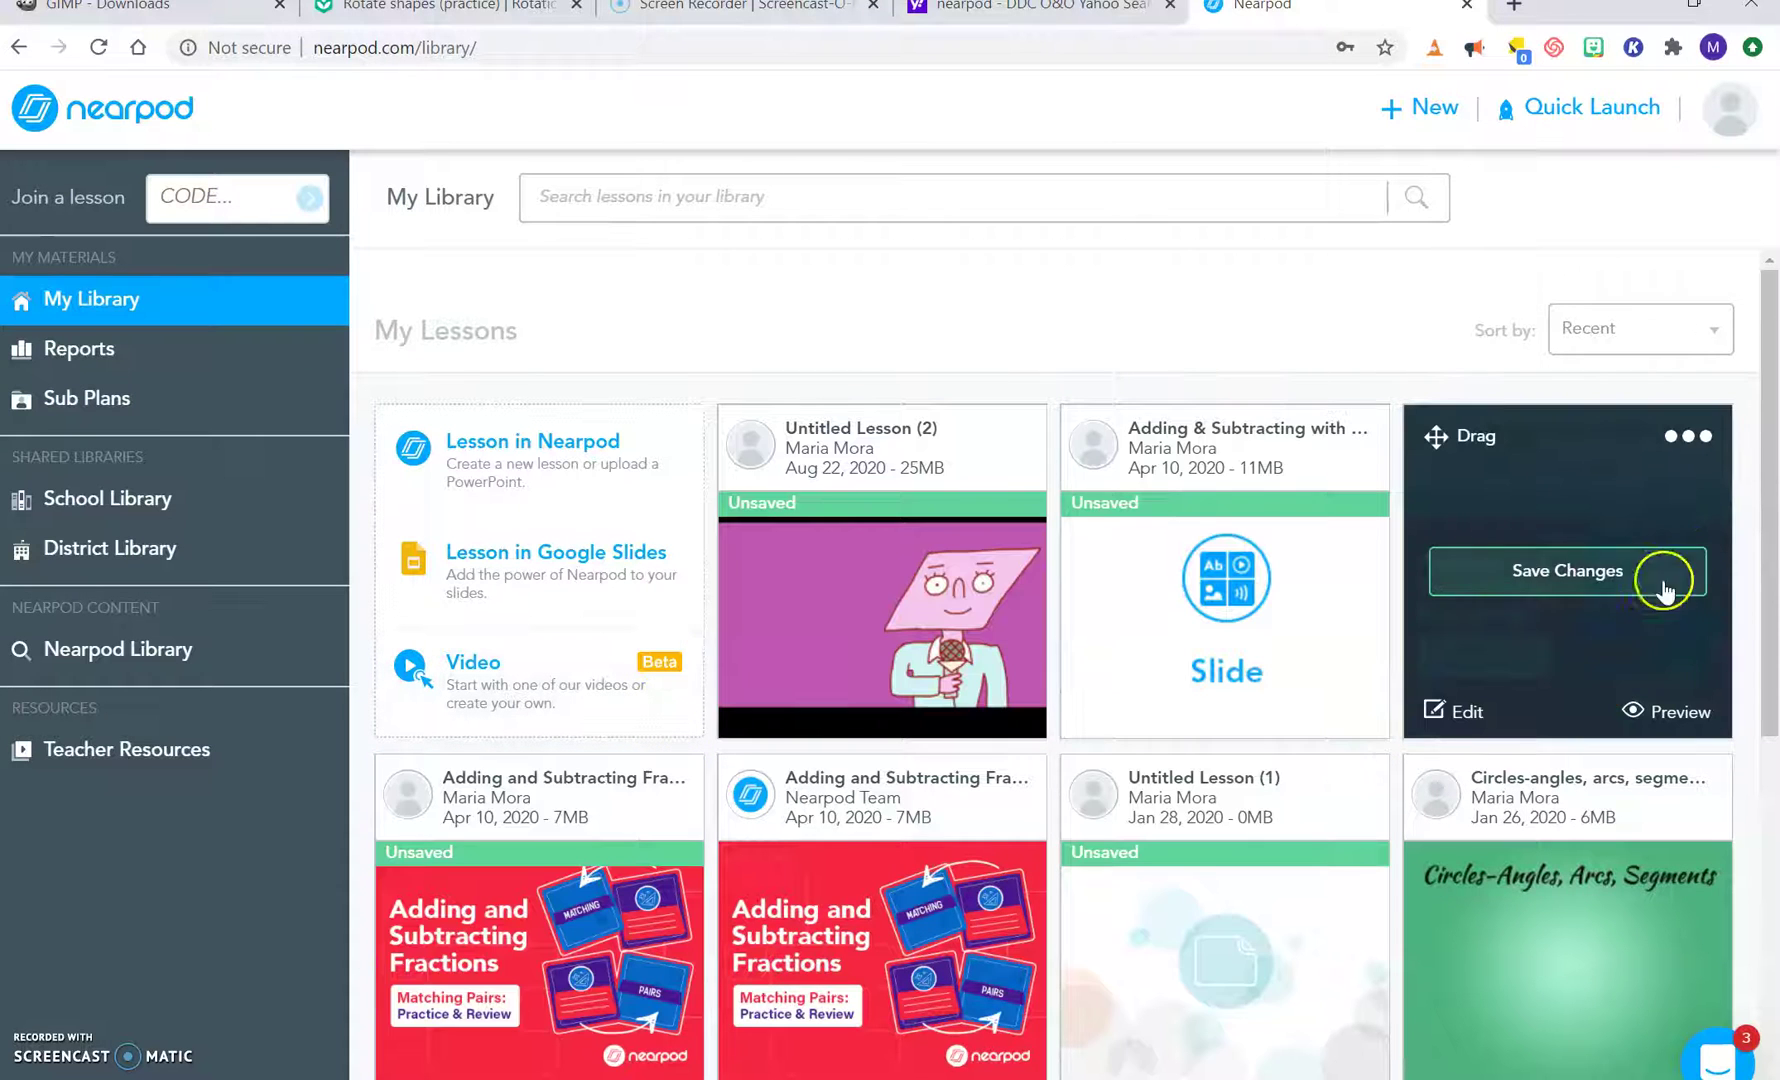
{"action": "scroll", "coordinate": [1770, 460], "scroll_direction": "down", "scroll_amount": 7}
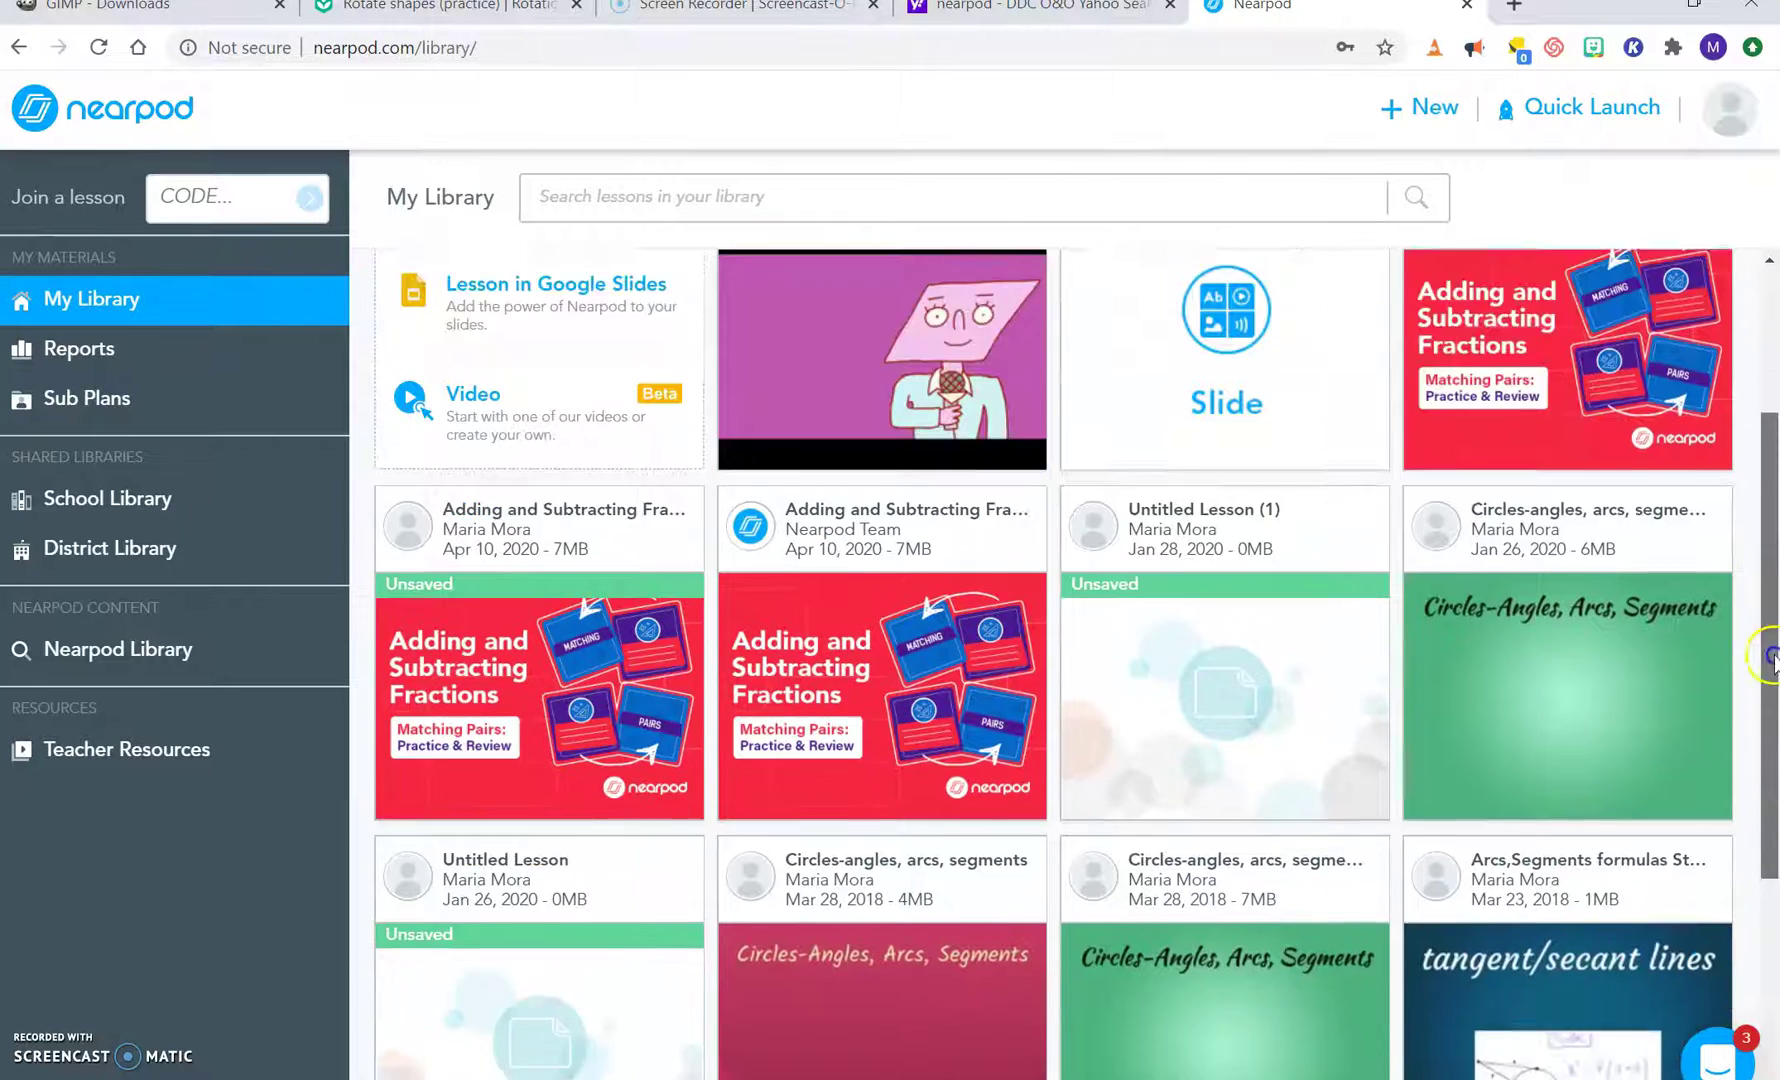
{"action": "scroll", "coordinate": [1772, 475], "scroll_direction": "up", "scroll_amount": 7}
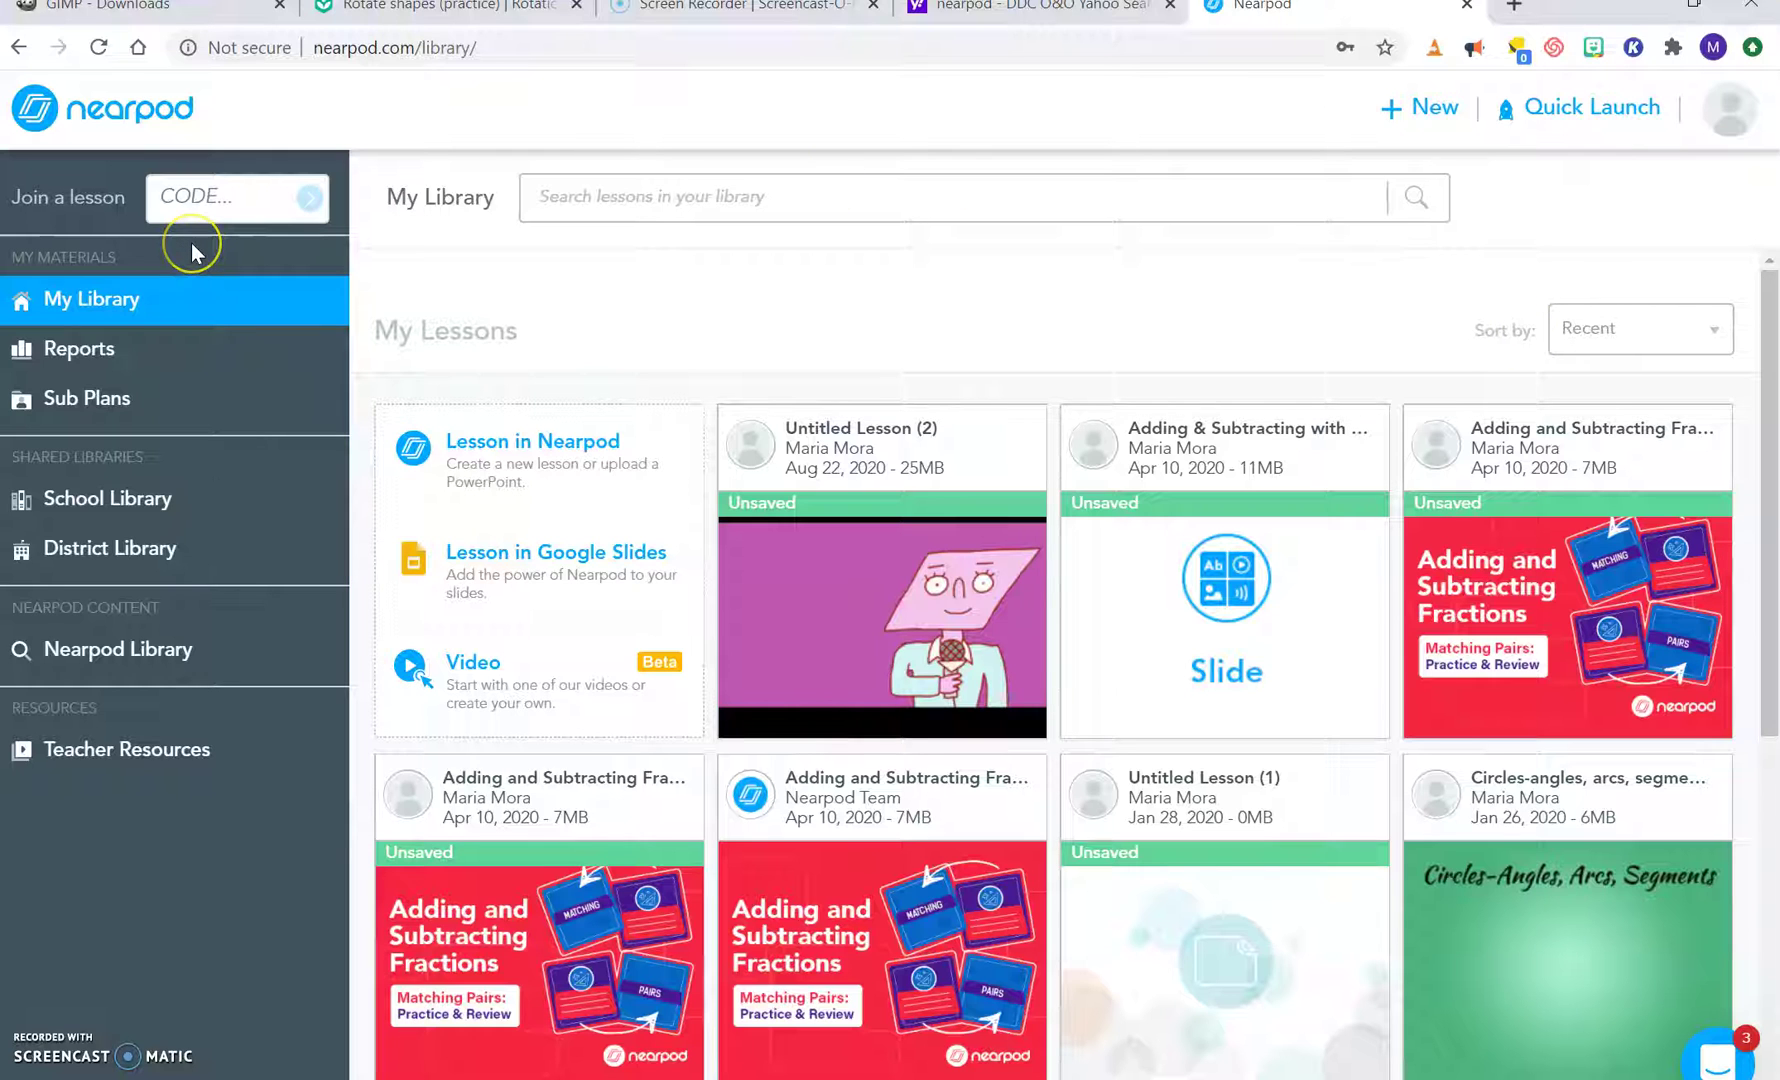
Open the Nearpod Library and filter it by the Georgia standards and the Math subject
{"action": "left_click", "coordinate": [135, 647]}
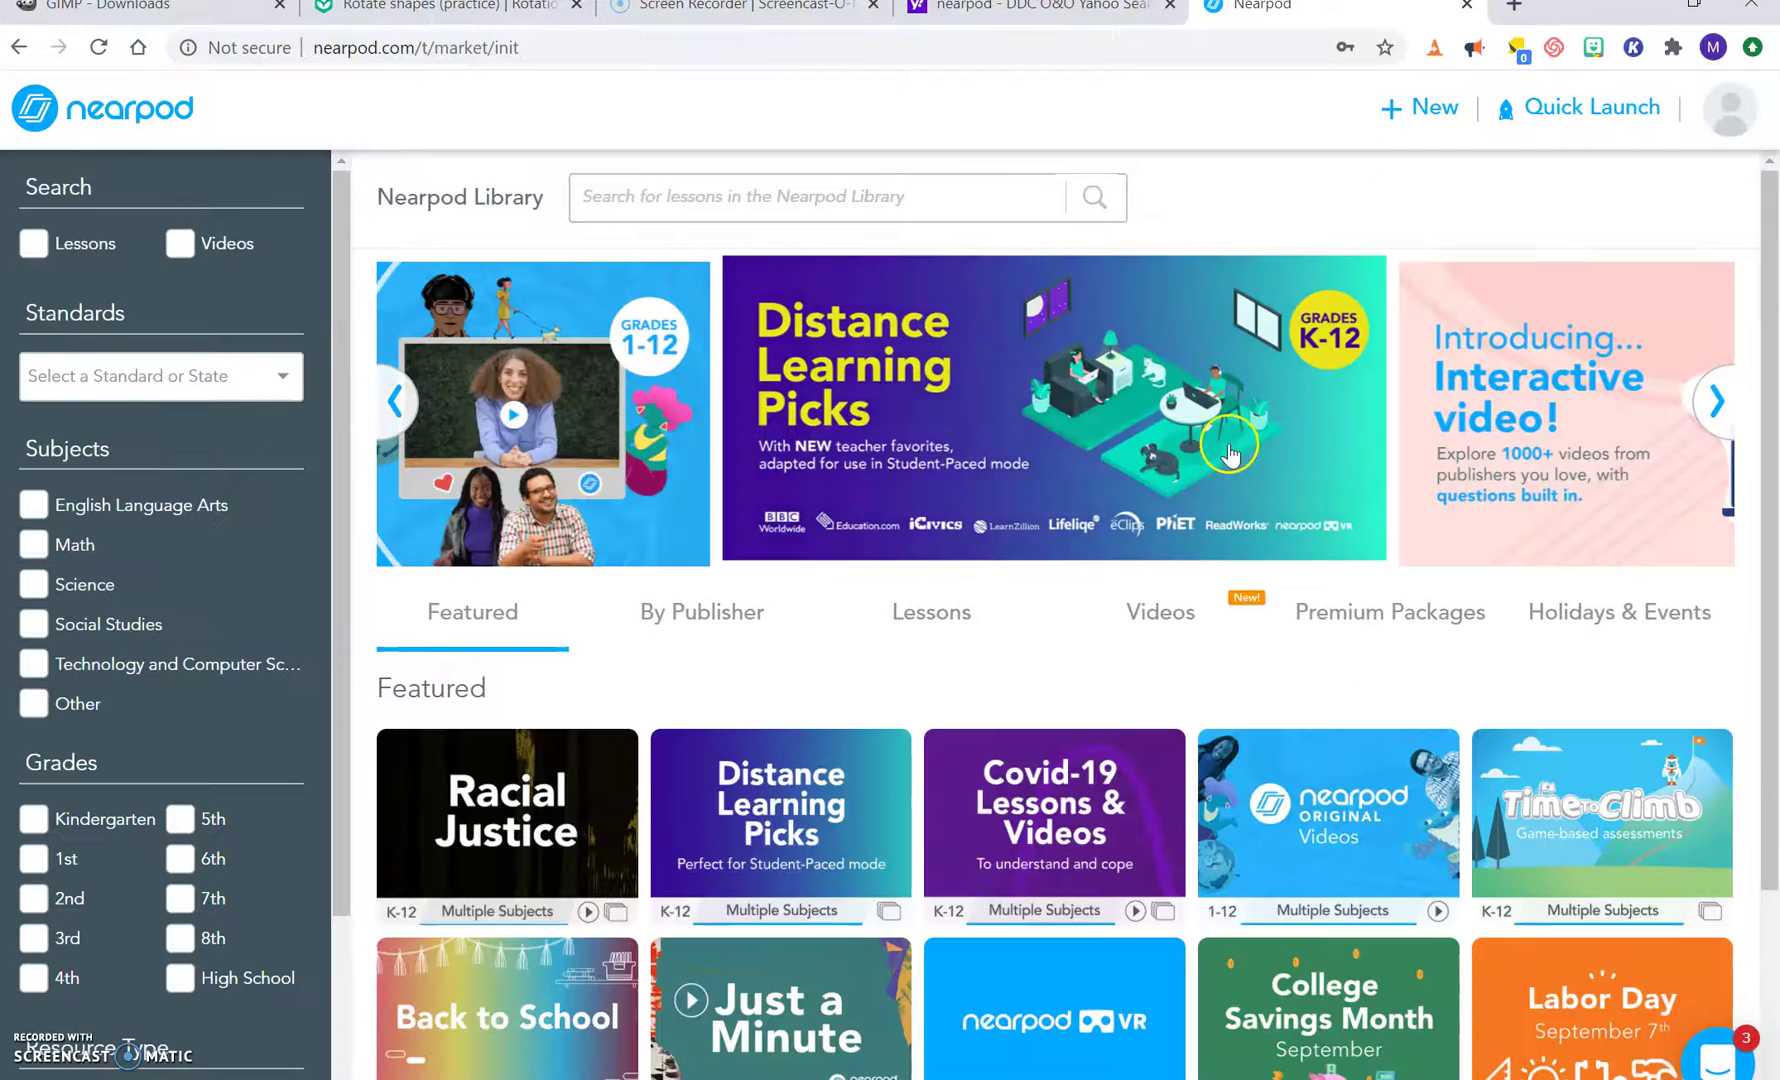
{"action": "left_click_drag", "start_coordinate": [1768, 238], "coordinate": [1770, 197]}
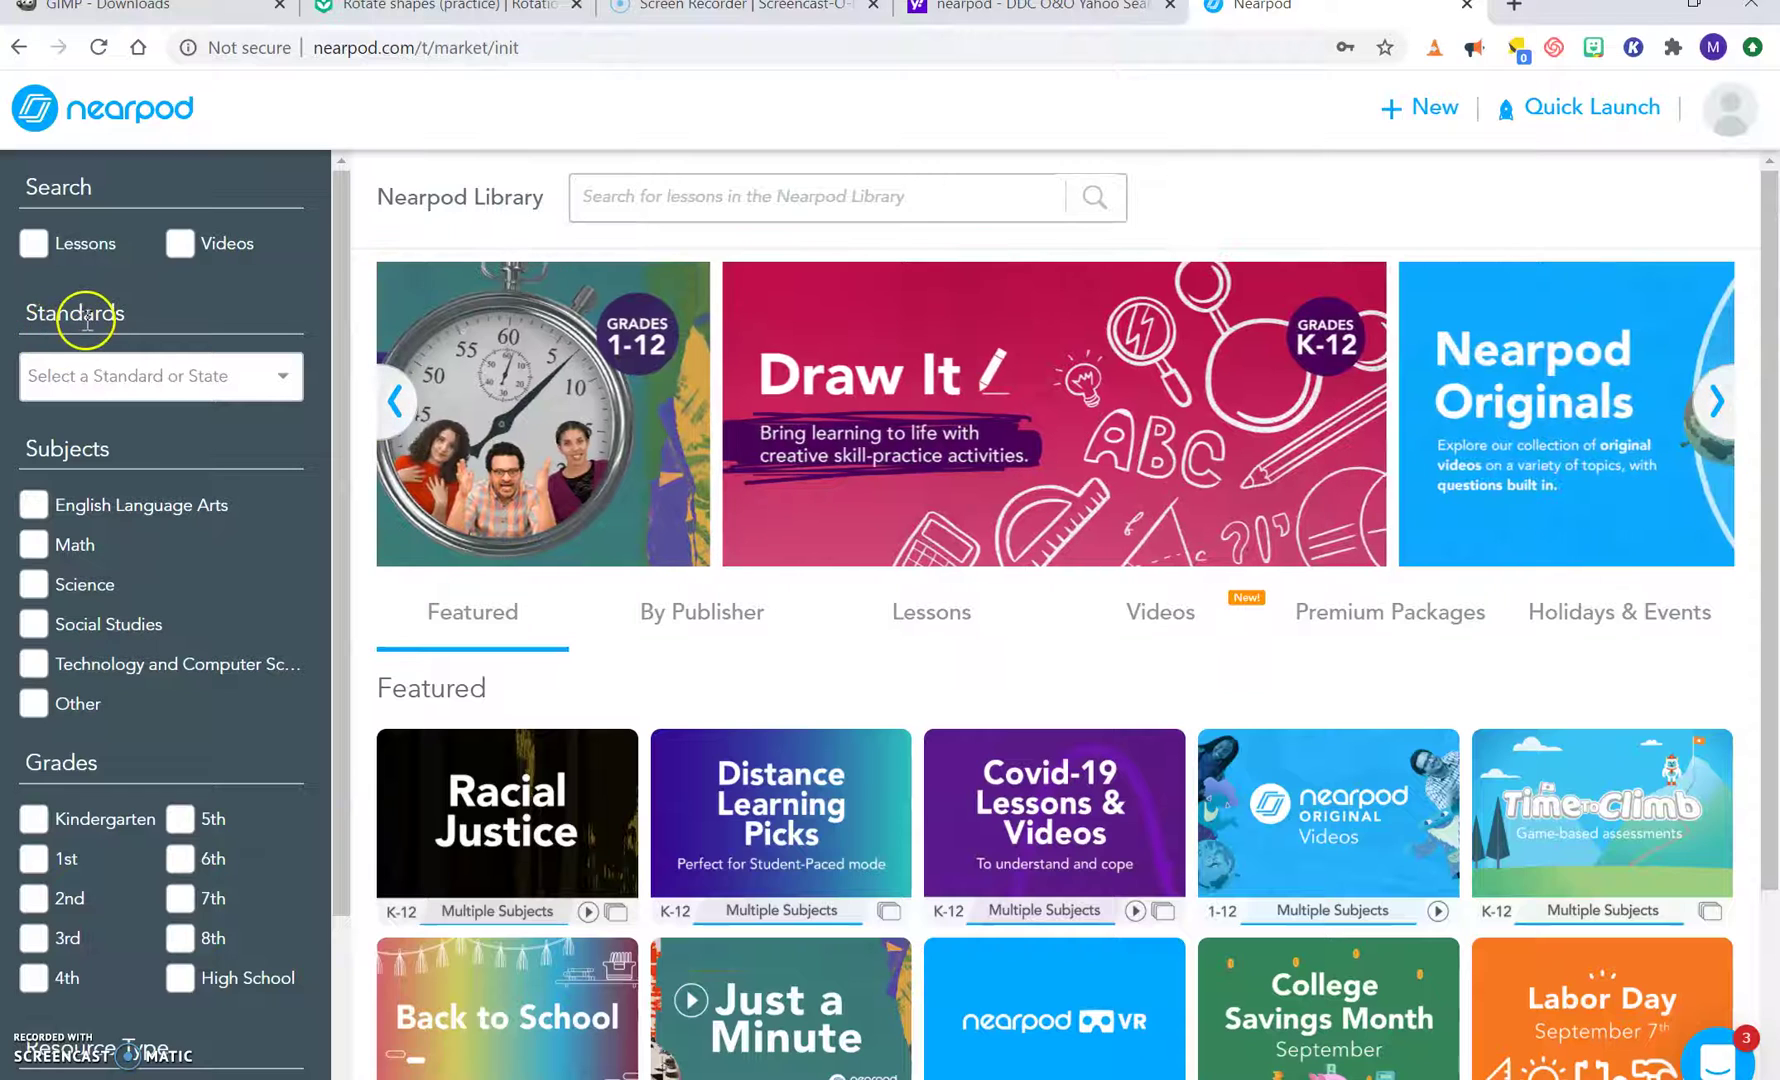
{"action": "left_click", "coordinate": [252, 377]}
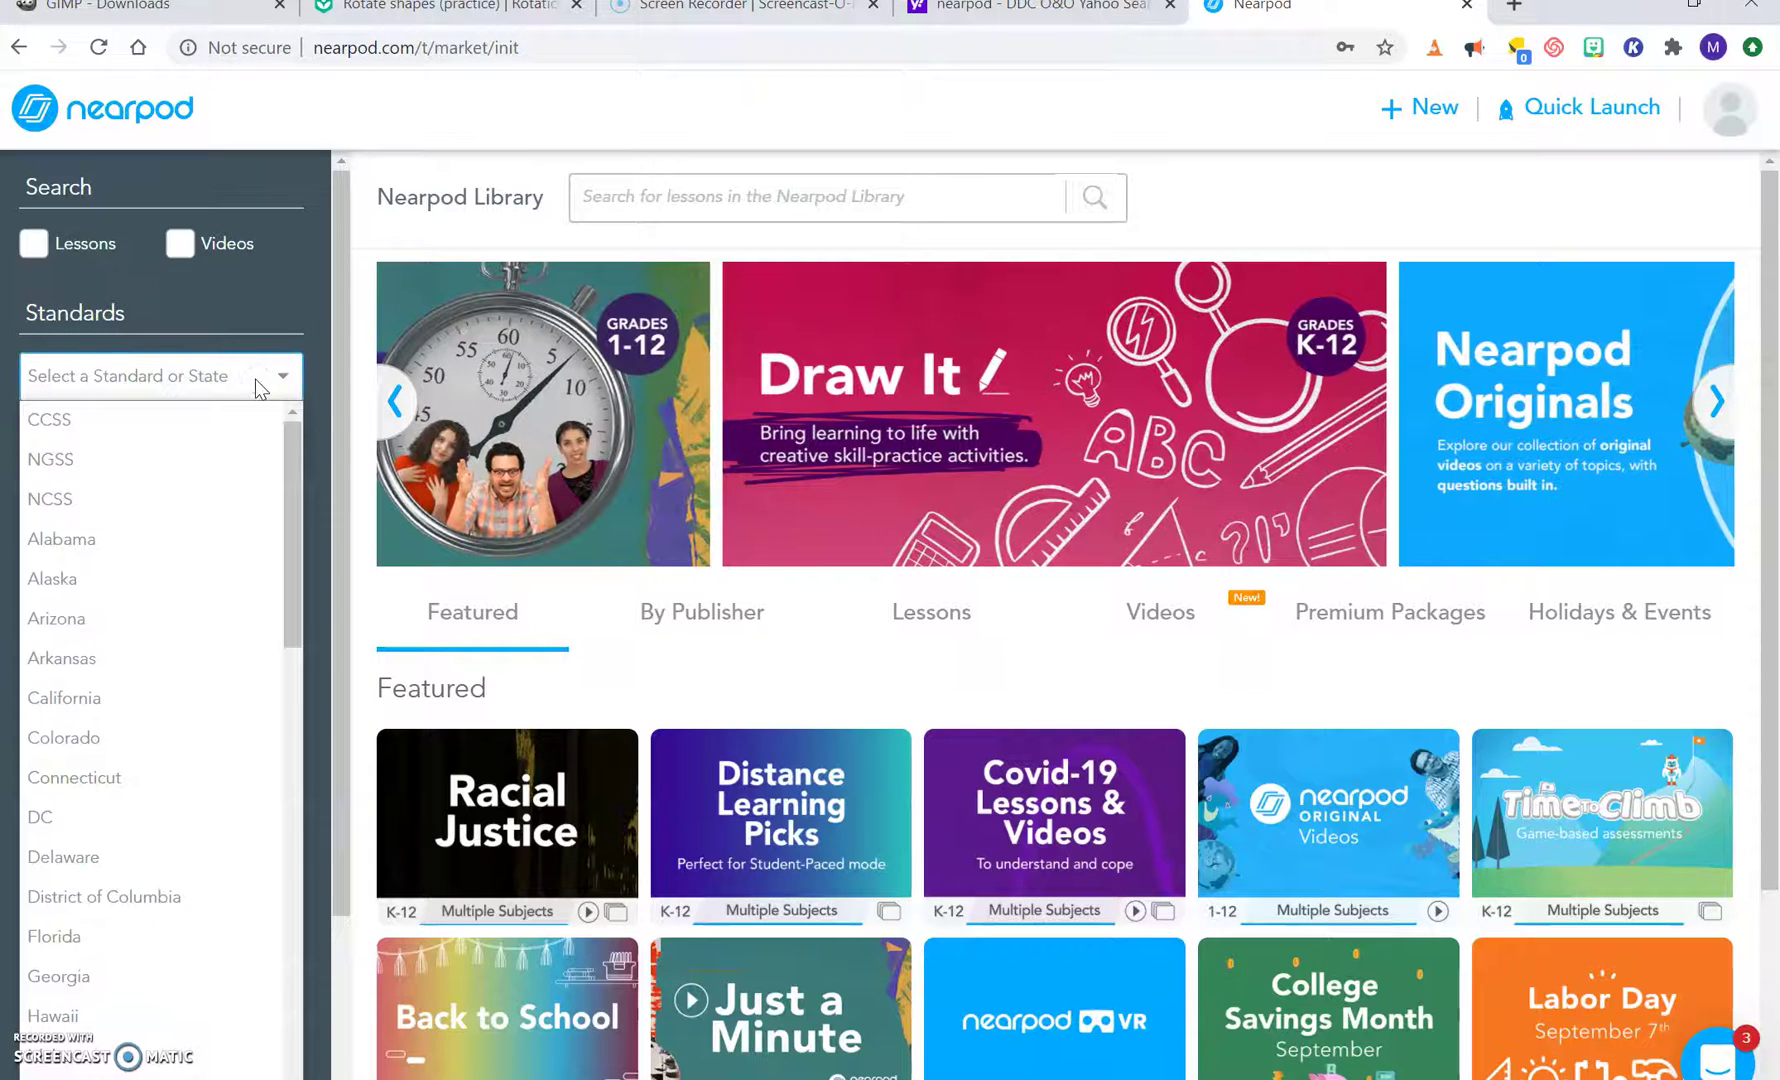
{"action": "left_click_drag", "start_coordinate": [292, 455], "coordinate": [296, 515]}
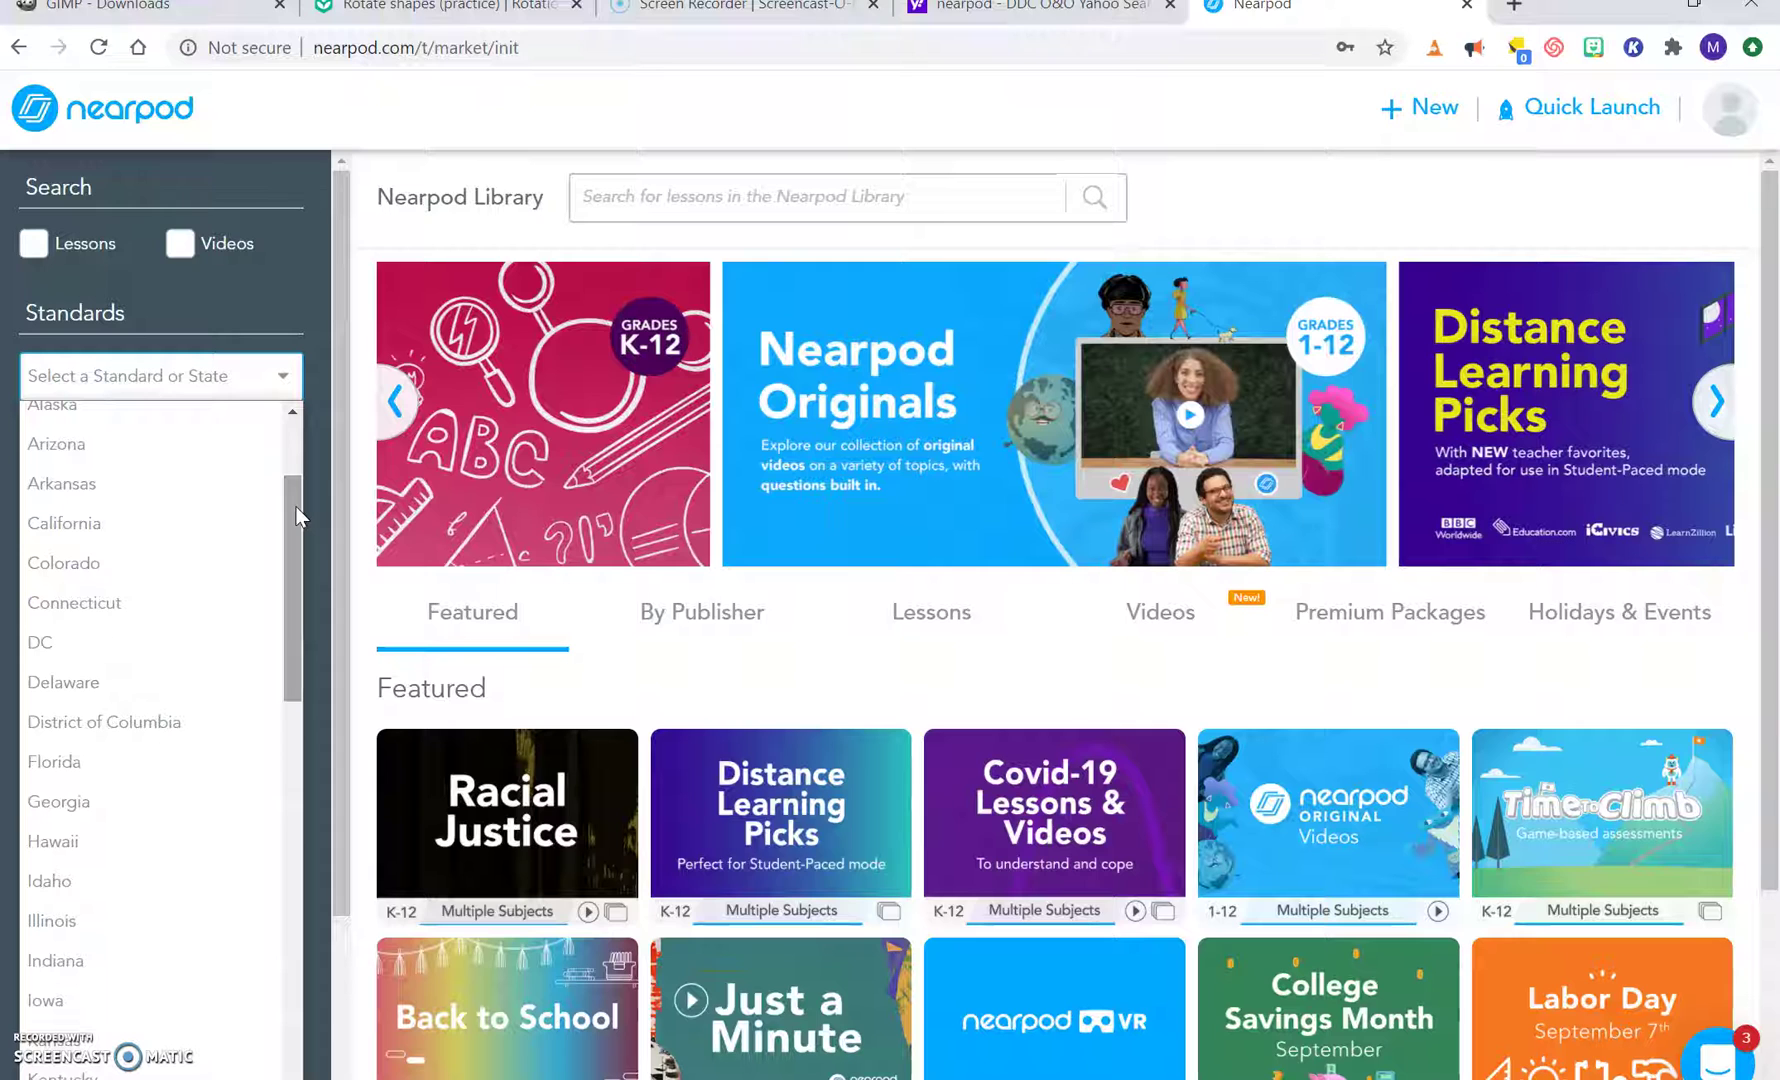
{"action": "left_click", "coordinate": [121, 802]}
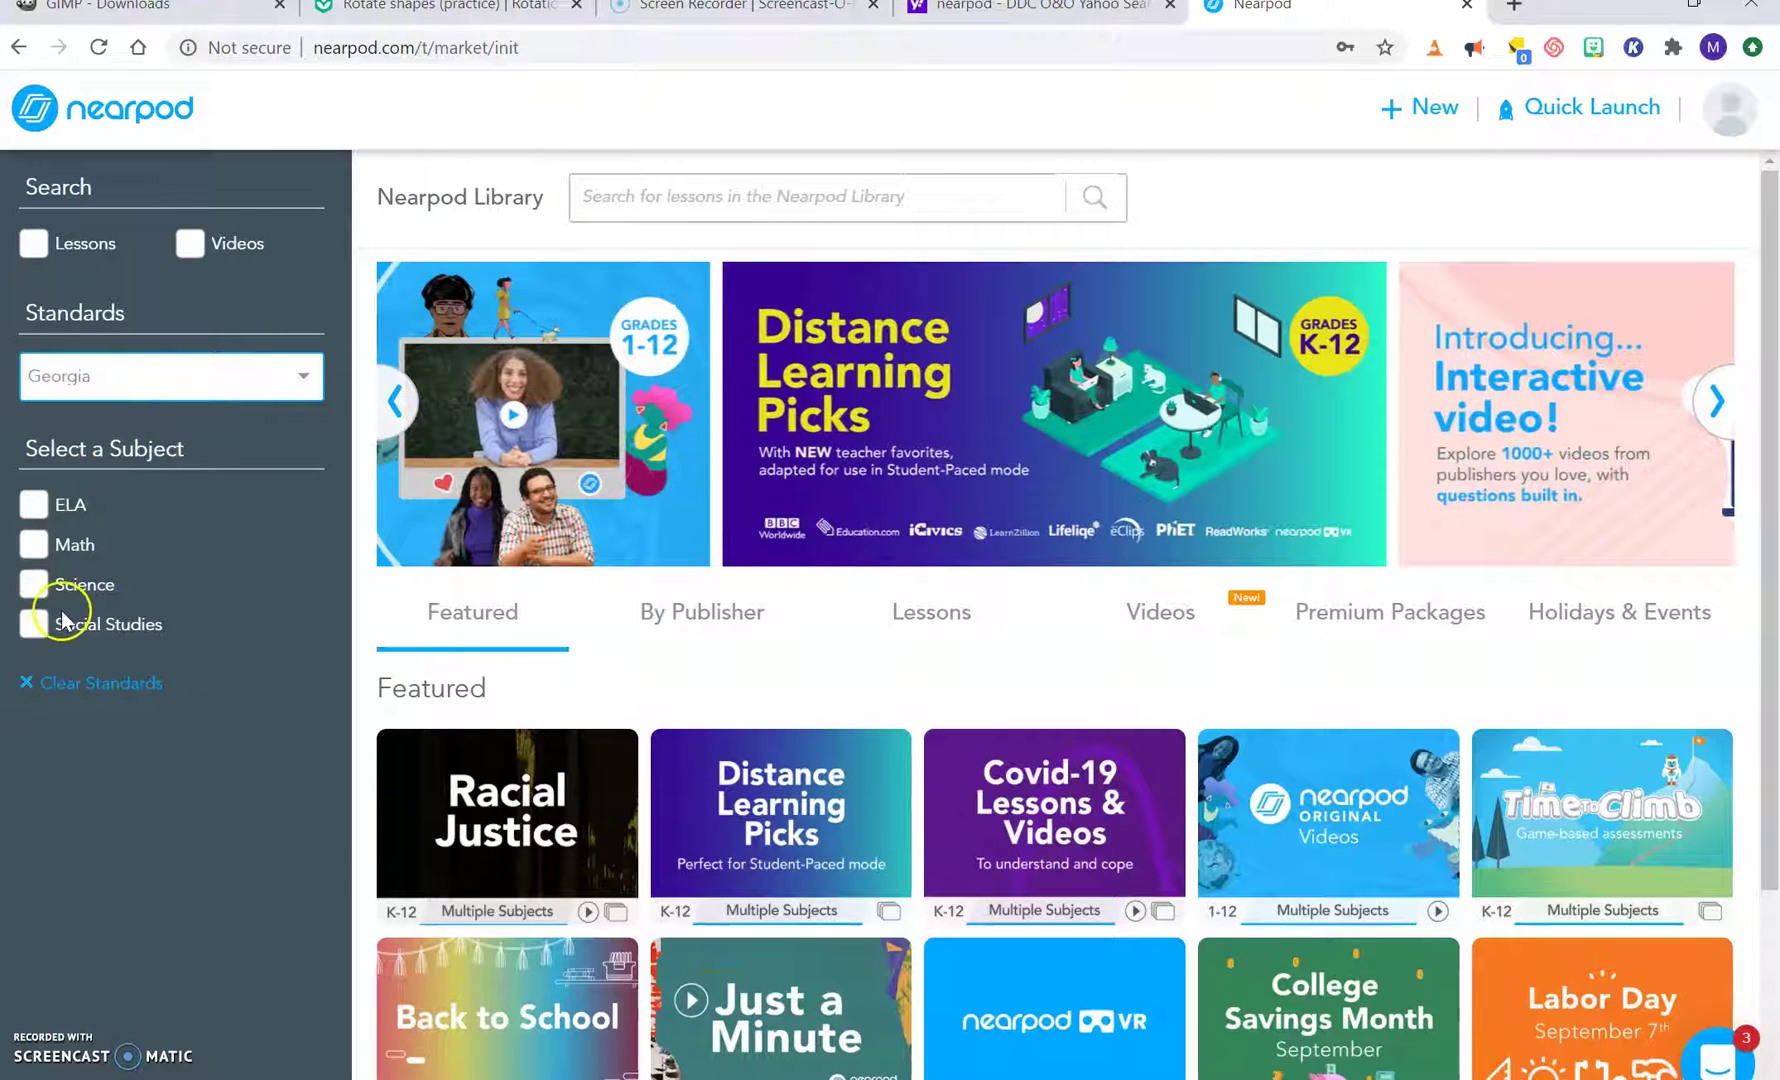
{"action": "left_click", "coordinate": [33, 546]}
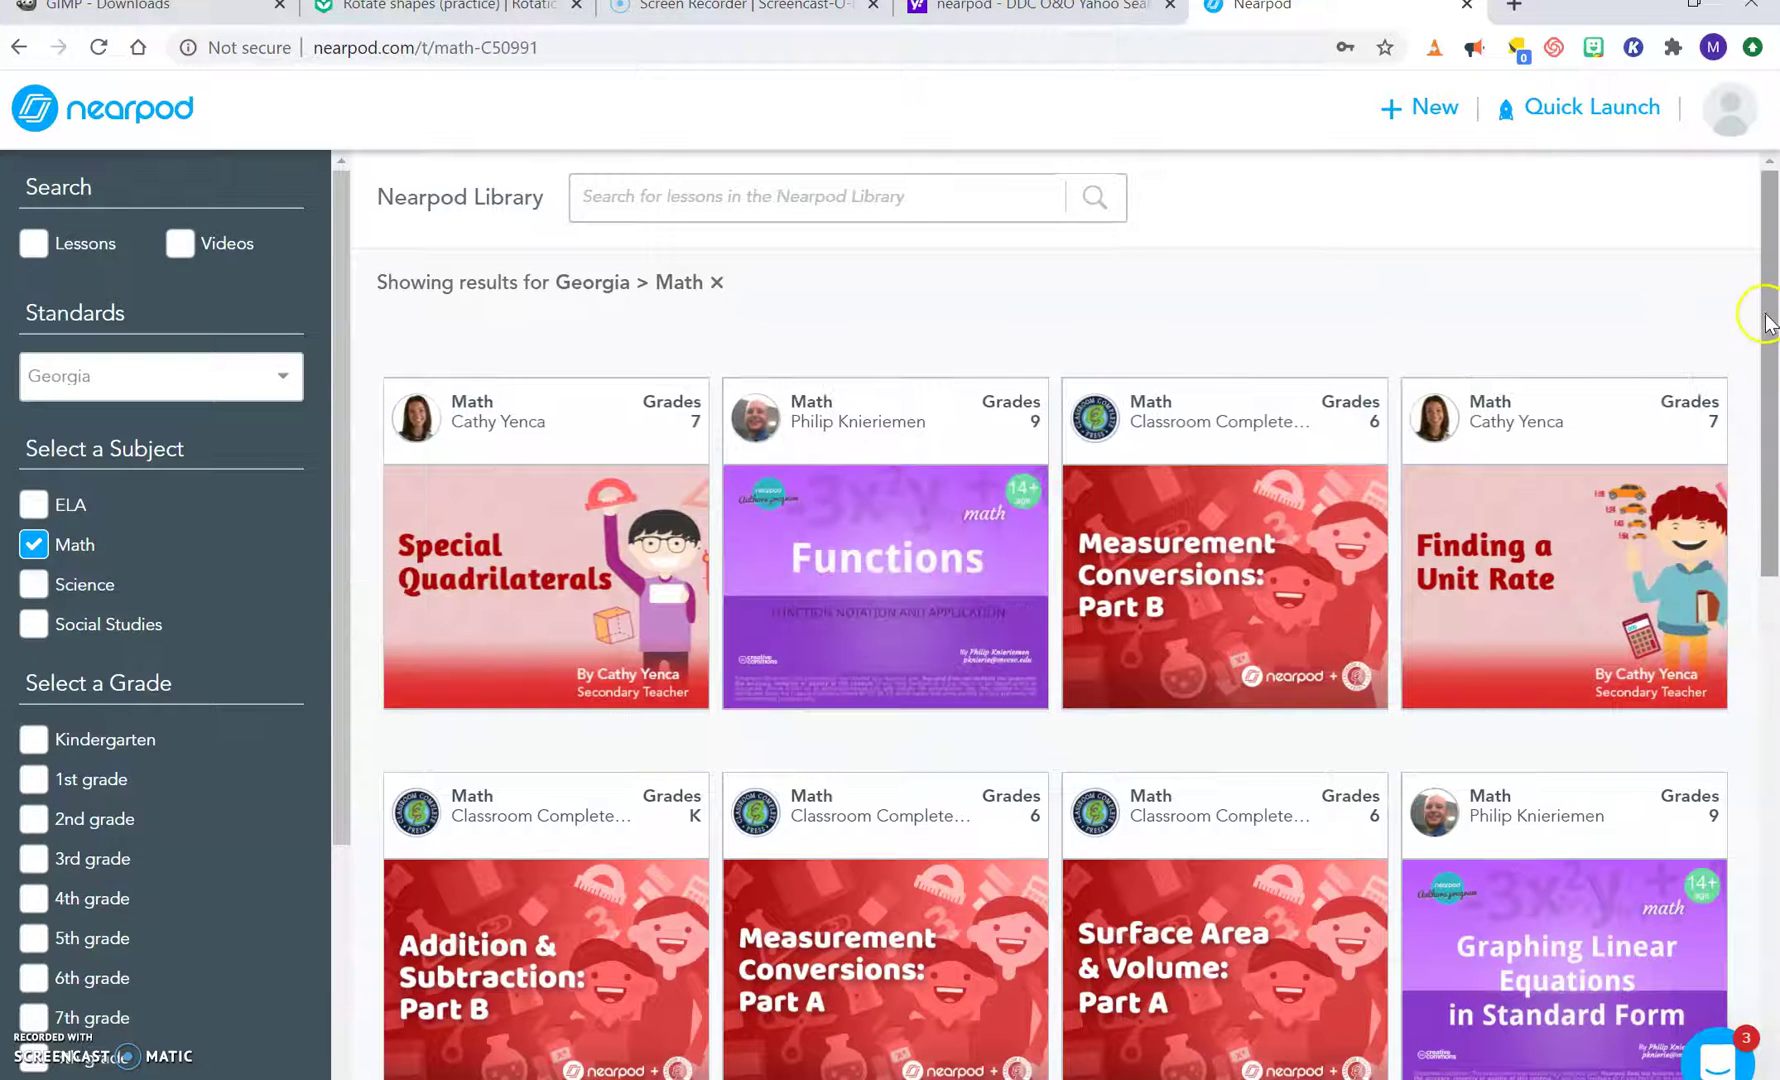
Look through the Georgia math lessons and narrow them to the High School grade level
{"action": "left_click_drag", "start_coordinate": [1768, 325], "coordinate": [1708, 930]}
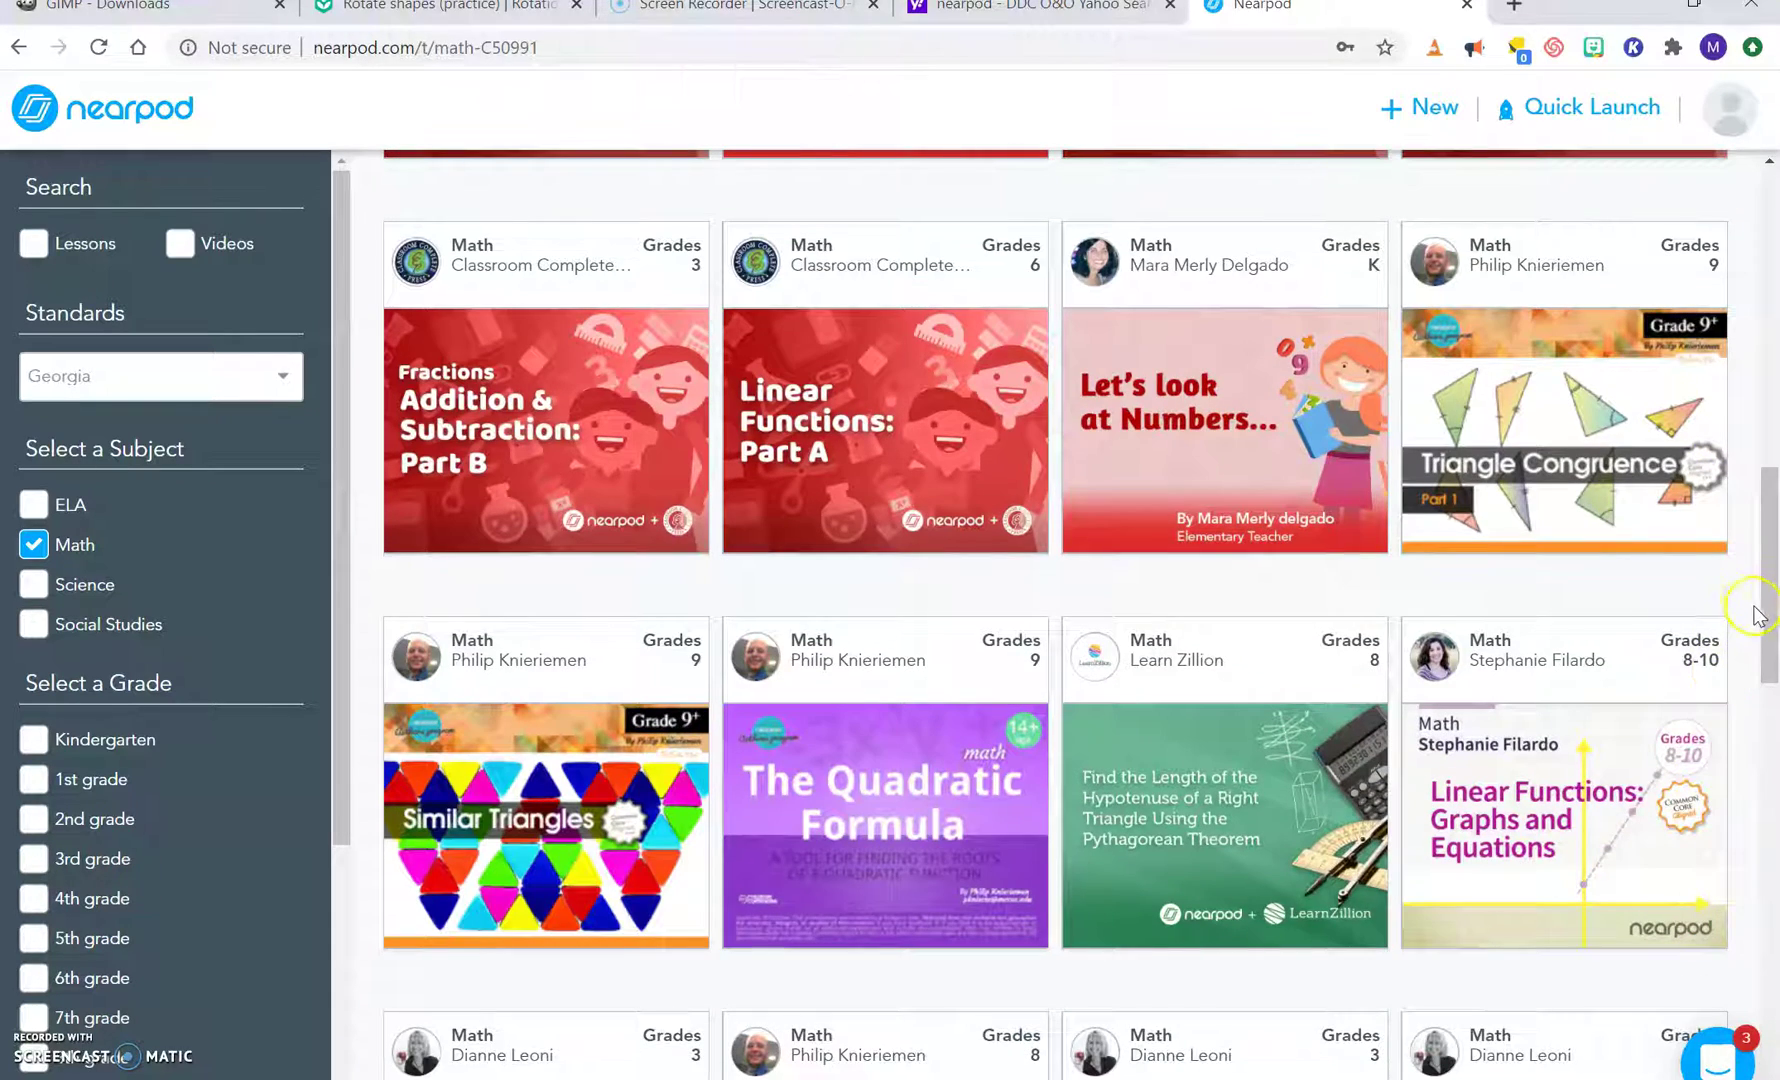
{"action": "left_click_drag", "start_coordinate": [1770, 615], "coordinate": [1770, 1015]}
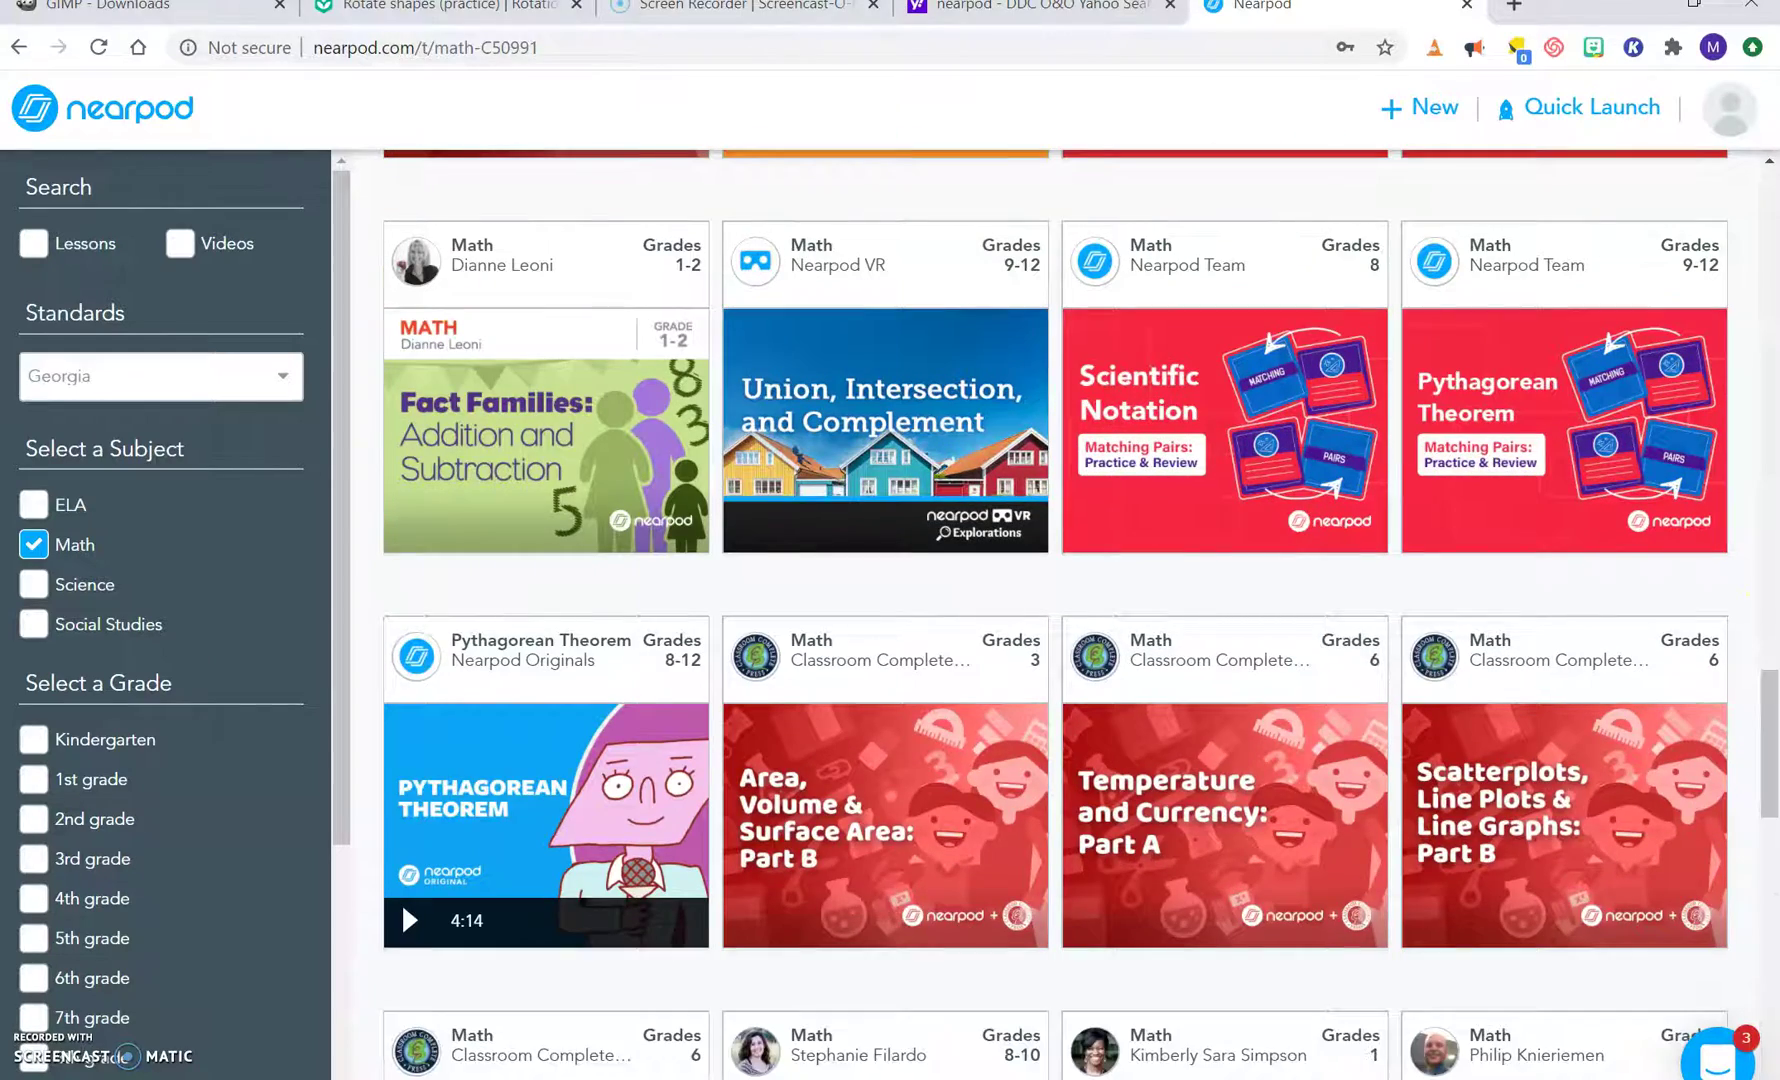
{"action": "left_click_drag", "start_coordinate": [1766, 790], "coordinate": [1766, 1060]}
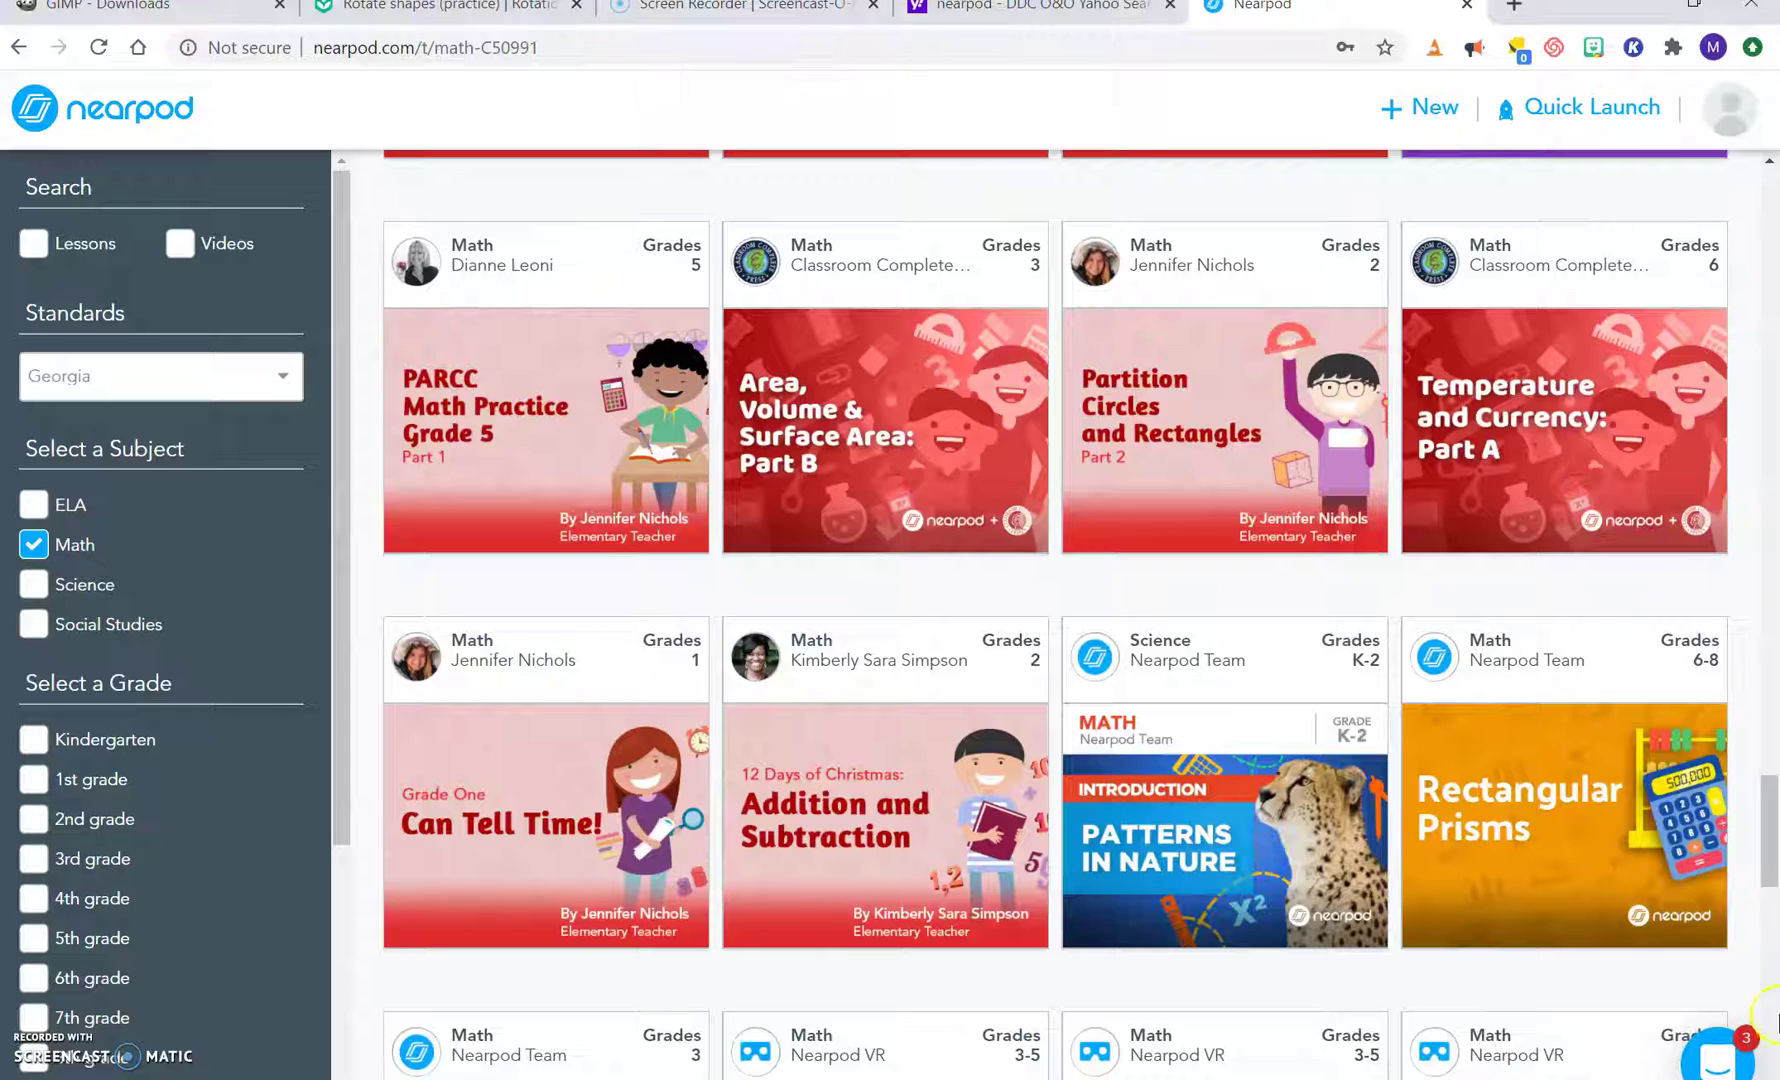
{"action": "scroll", "coordinate": [1766, 690], "scroll_direction": "up", "scroll_amount": 2}
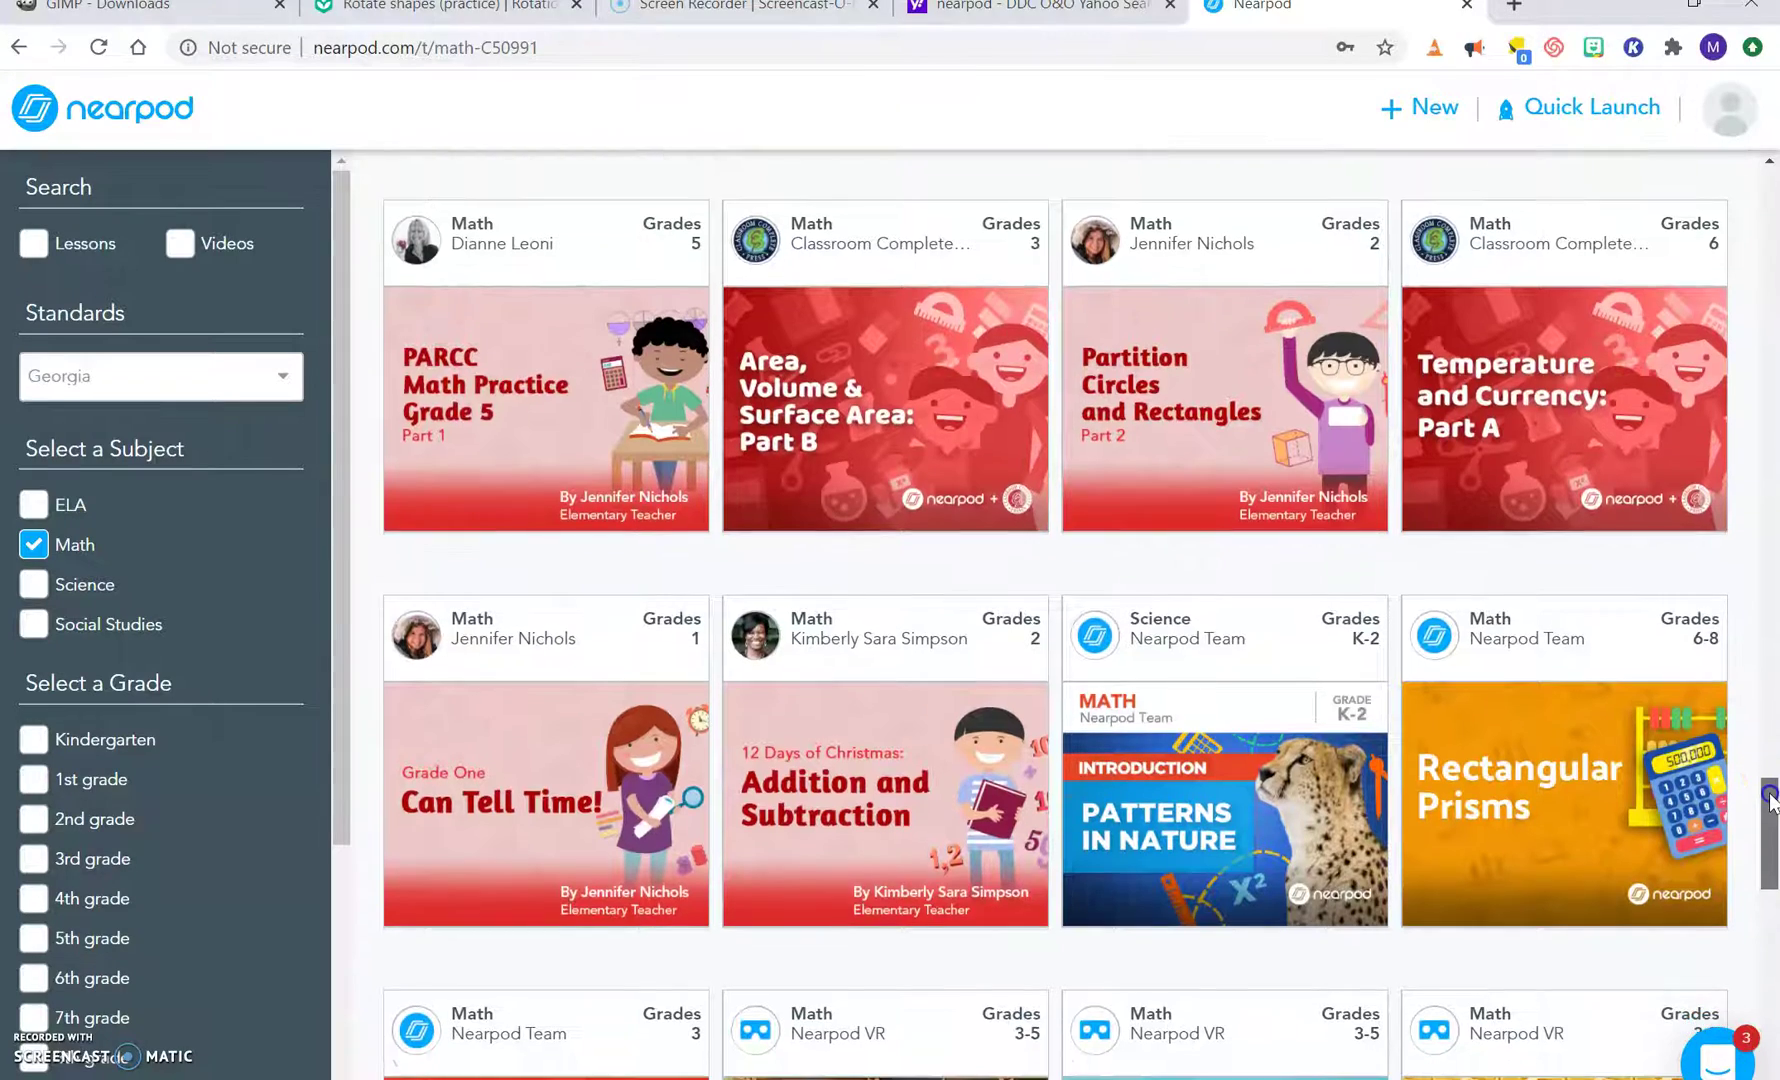
{"action": "left_click_drag", "start_coordinate": [1766, 660], "coordinate": [1738, 186]}
{"action": "mouse_move", "coordinate": [596, 500]}
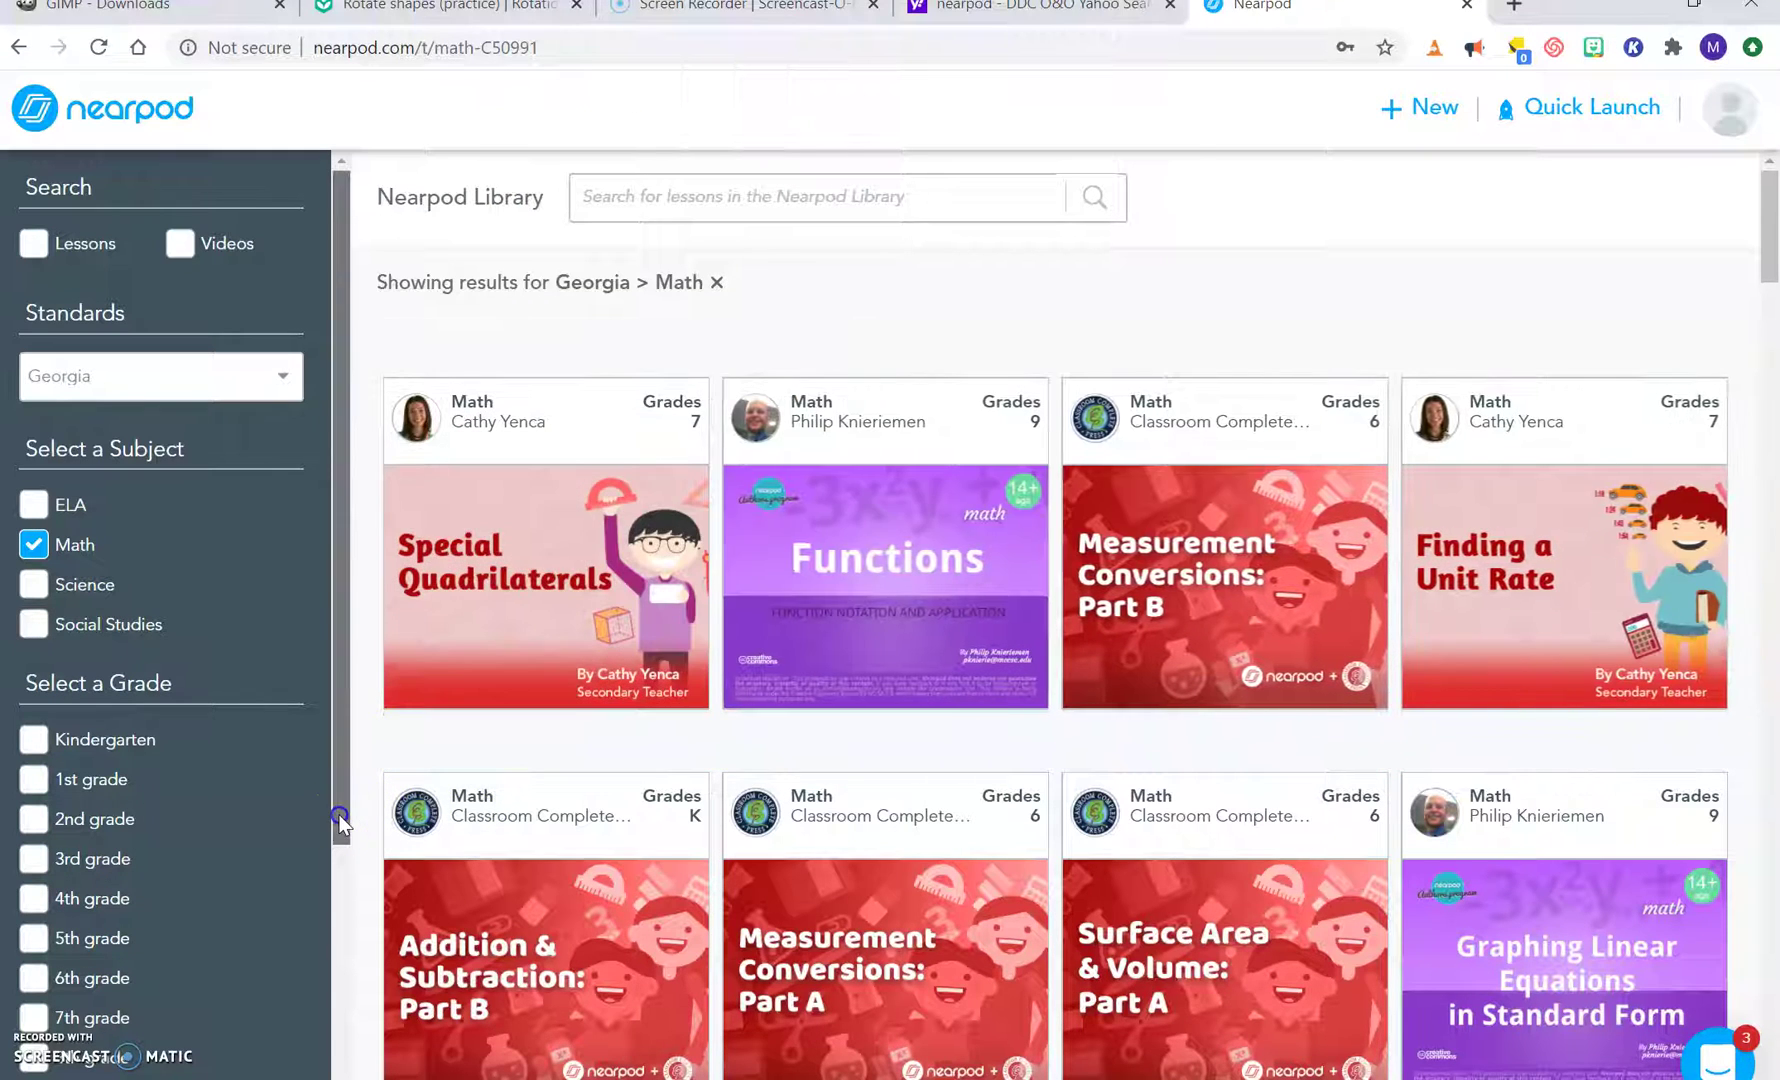
{"action": "left_click_drag", "start_coordinate": [338, 815], "coordinate": [338, 926]}
{"action": "left_click", "coordinate": [33, 944]}
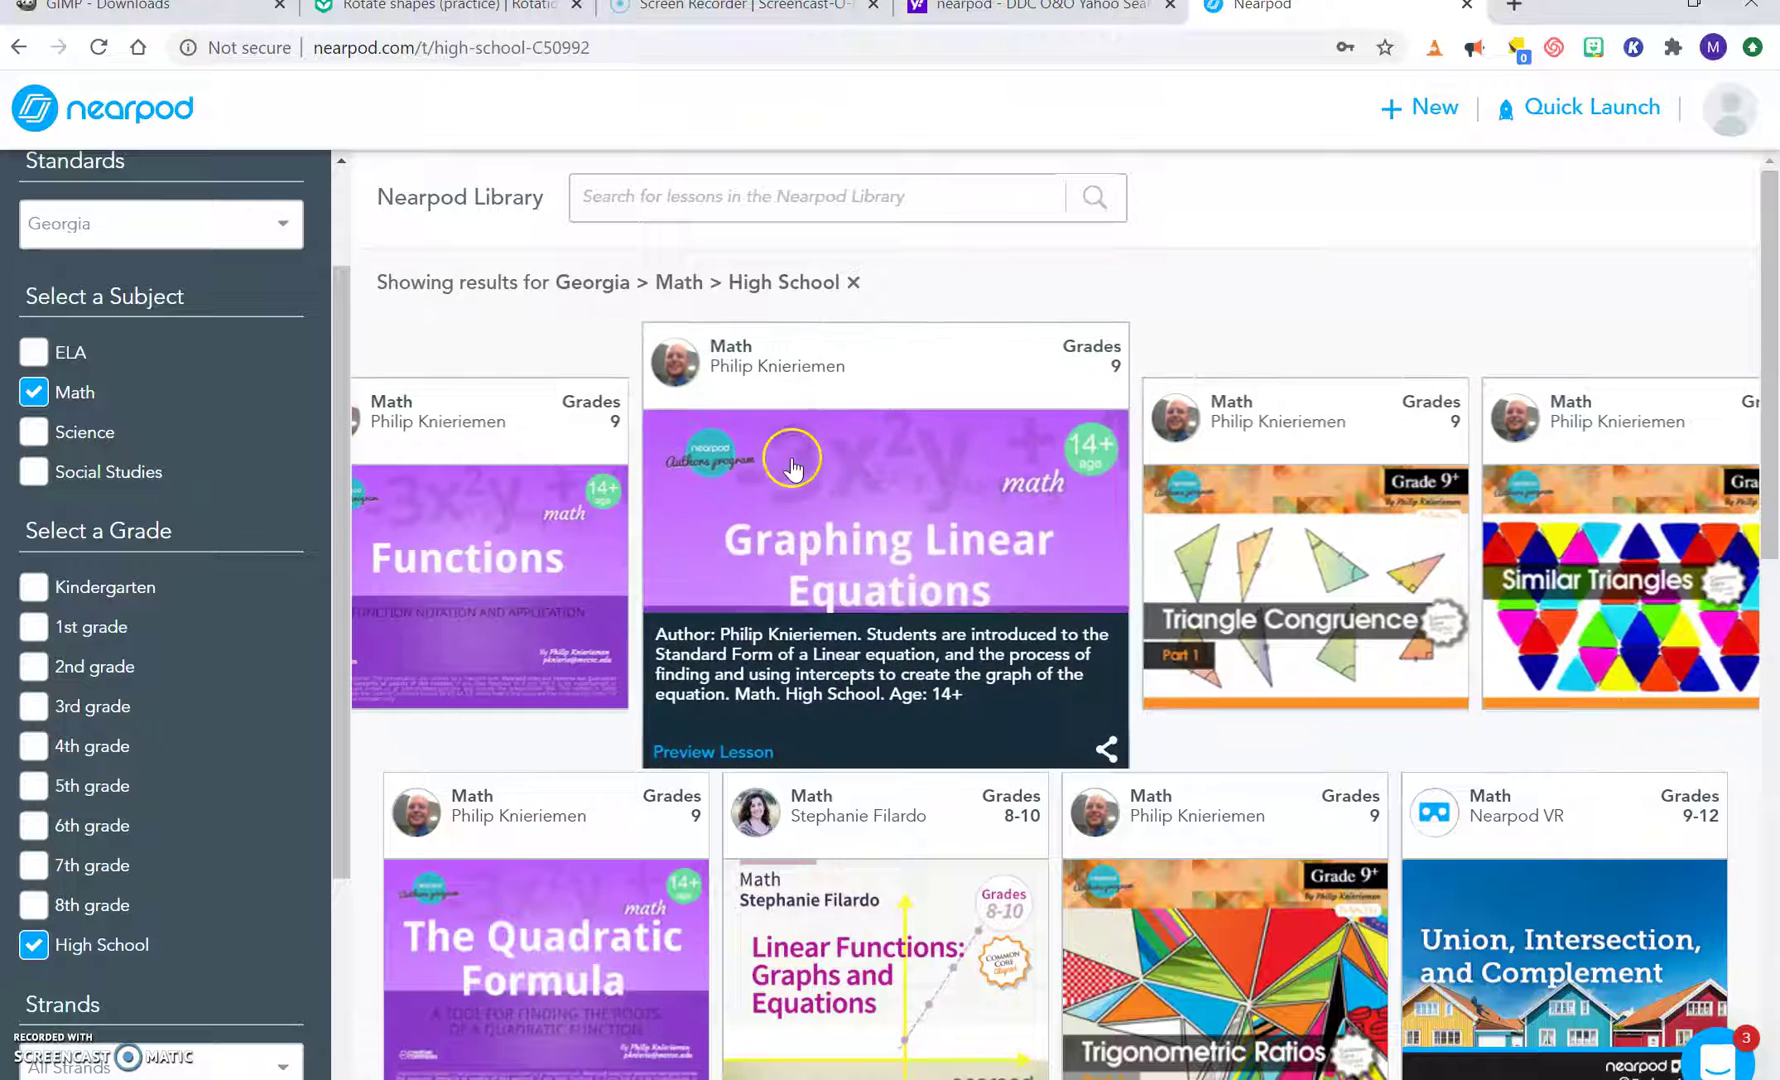
Open the Functions lesson and page through the first slides of its preview
{"action": "mouse_move", "coordinate": [495, 500]}
{"action": "left_click", "coordinate": [620, 512]}
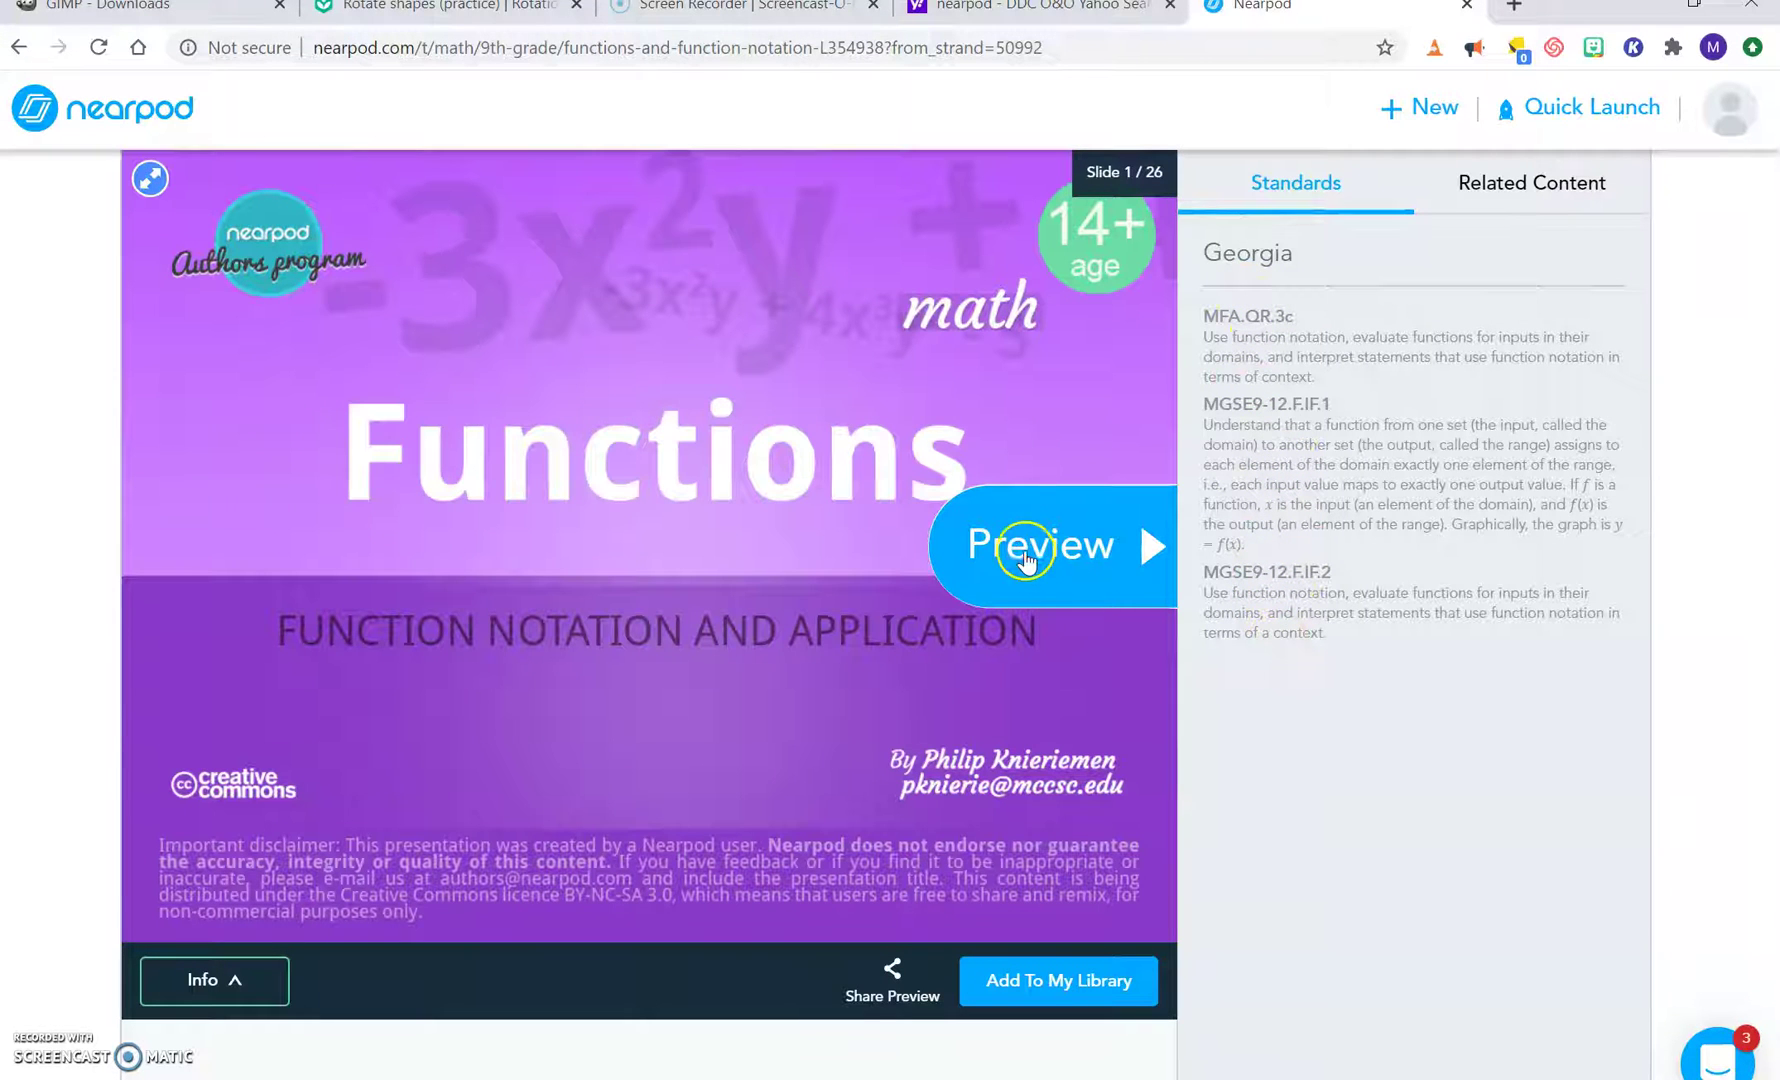
{"action": "left_click", "coordinate": [1068, 562]}
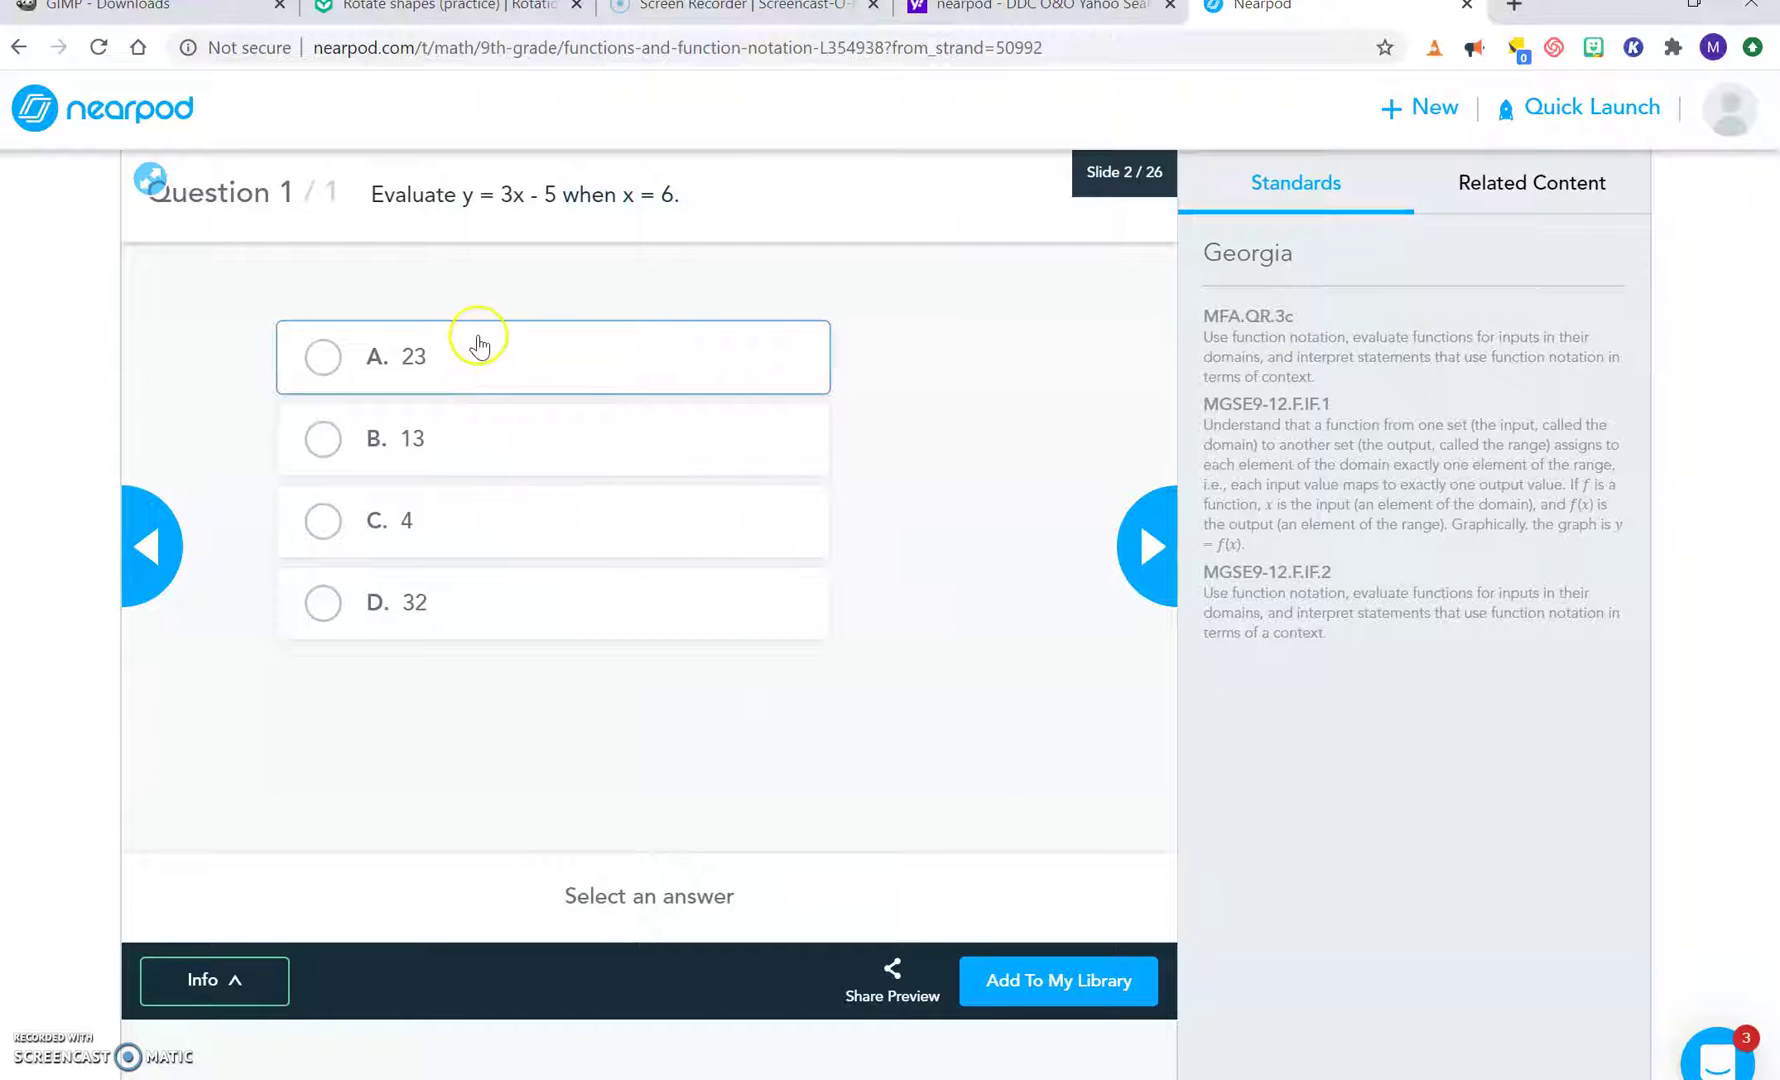
{"action": "left_click", "coordinate": [1150, 545]}
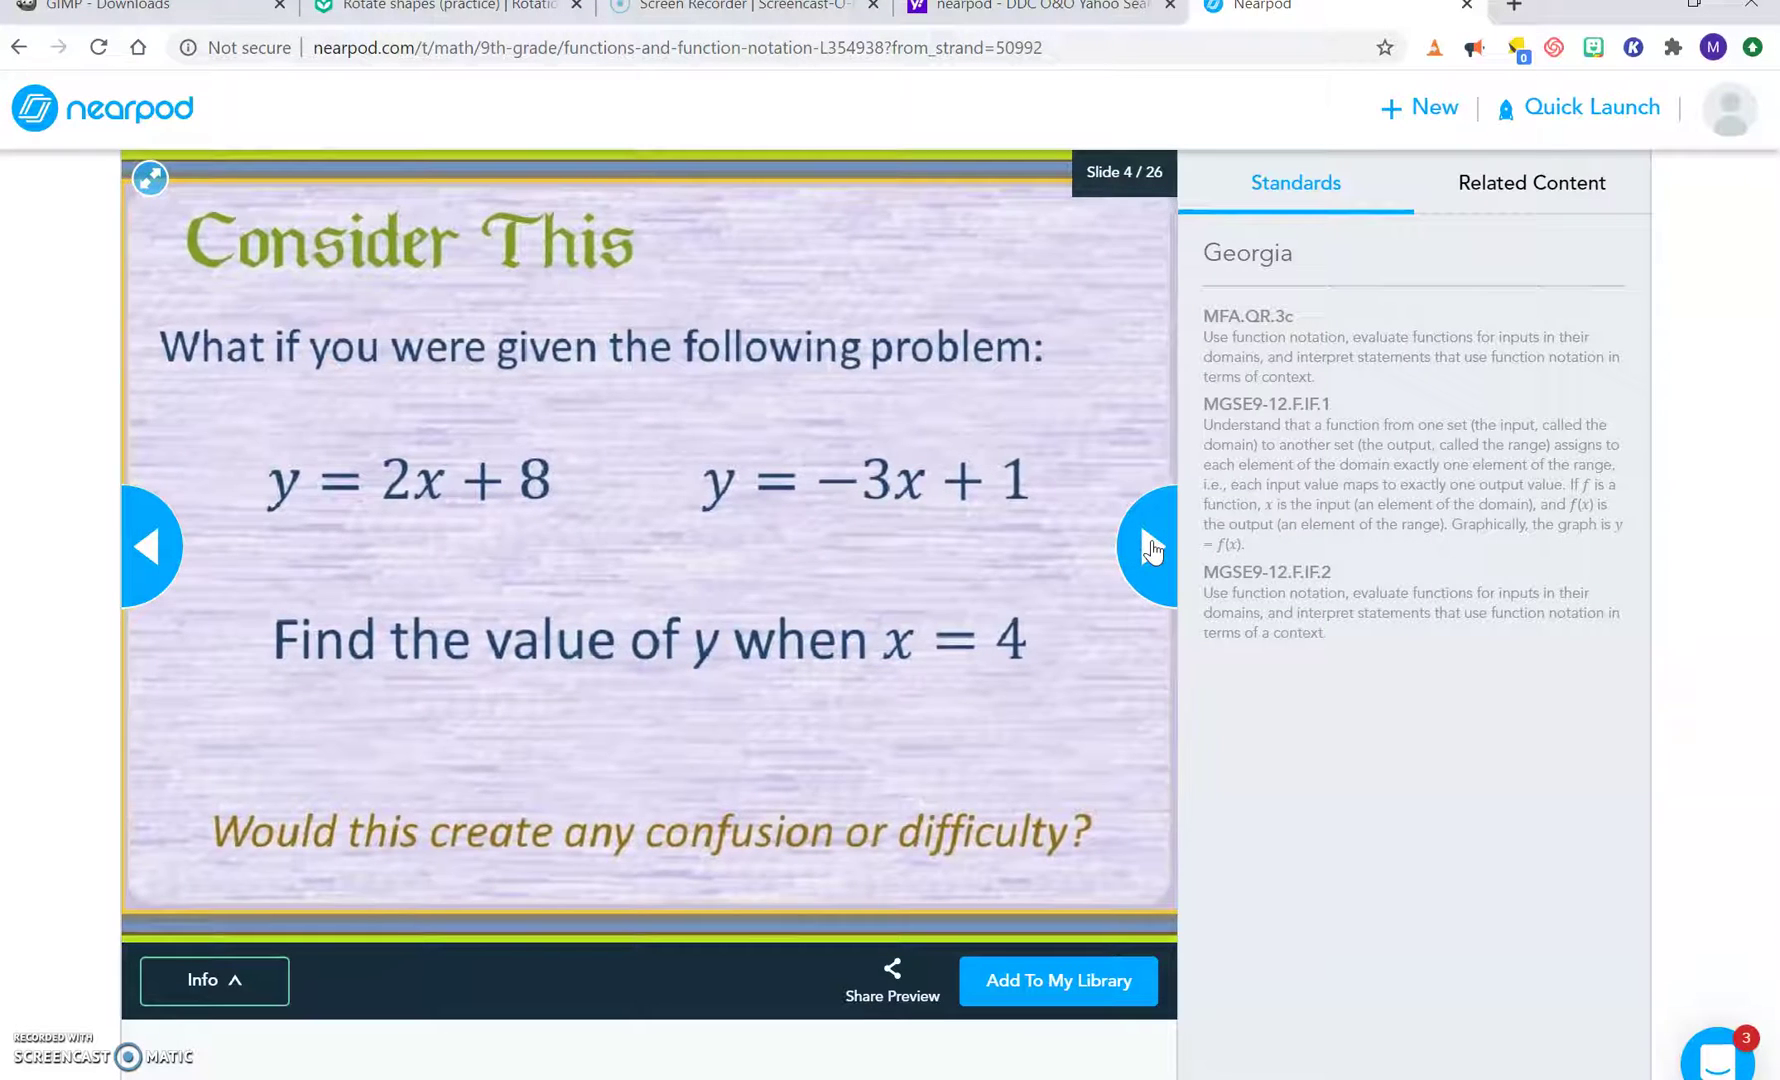
{"action": "left_click", "coordinate": [1151, 547]}
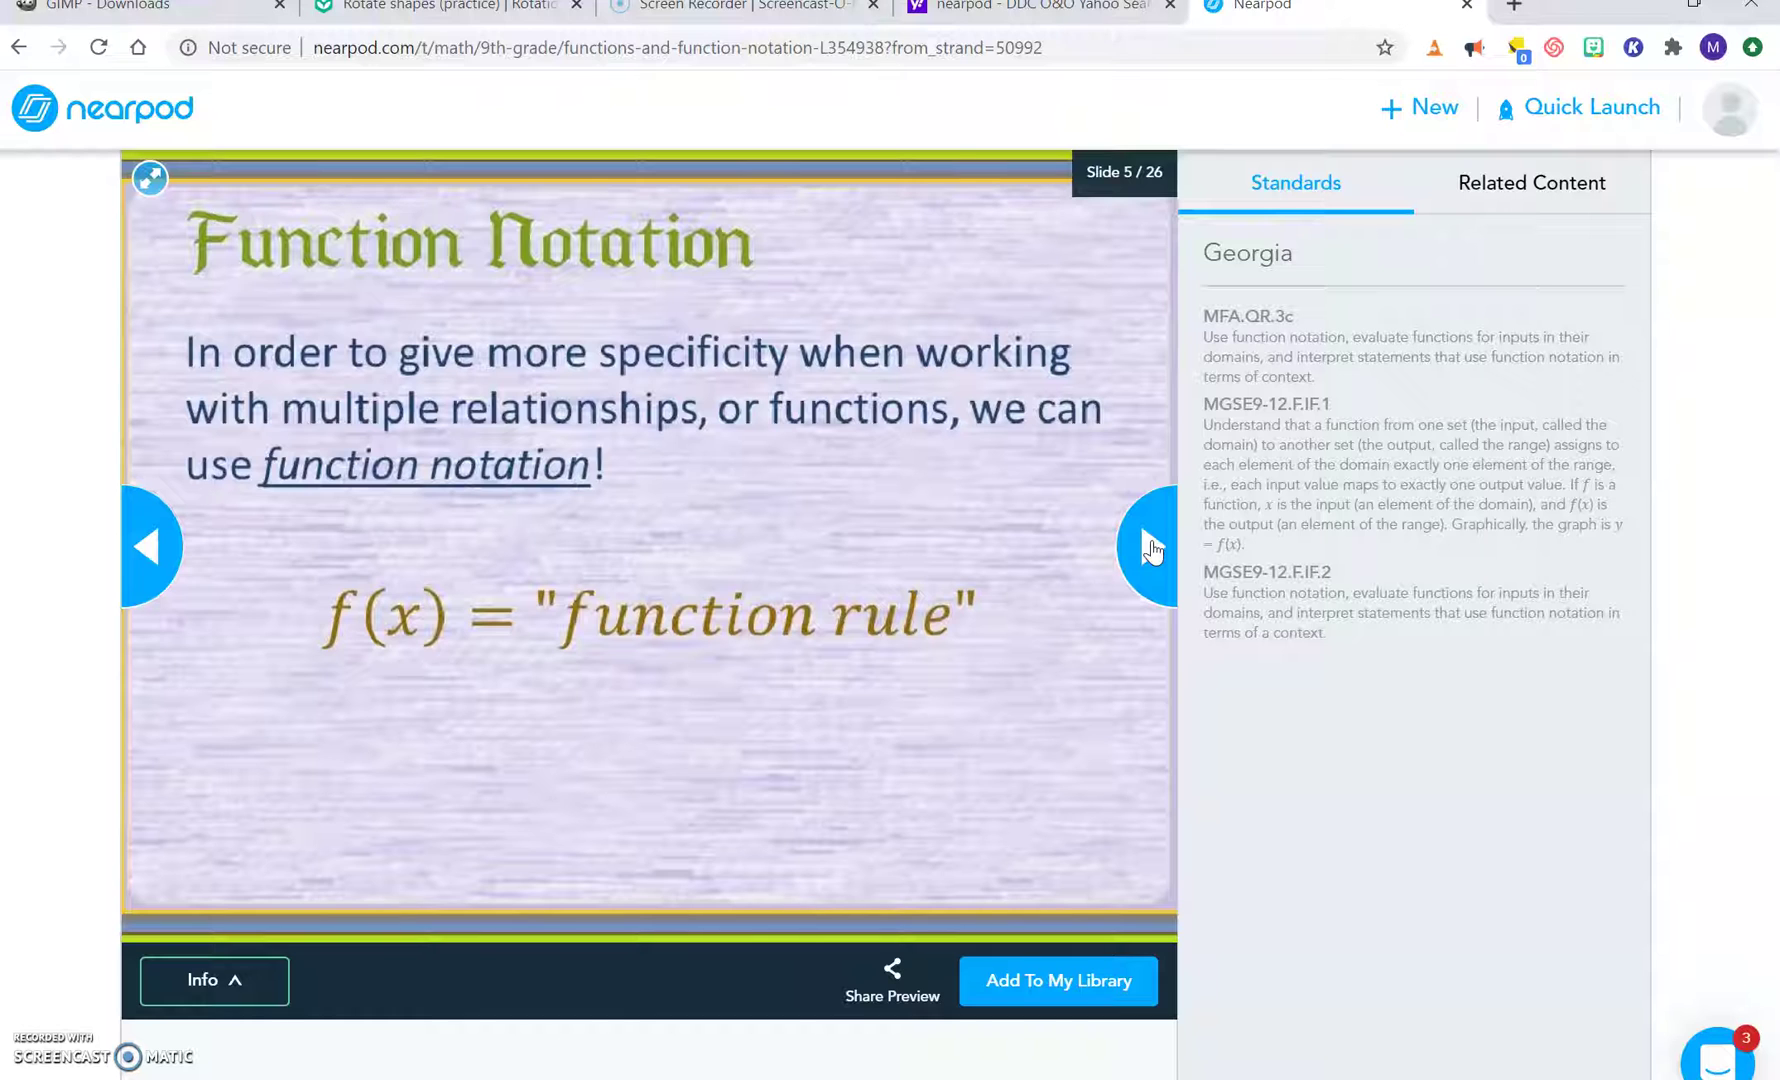
{"action": "left_click", "coordinate": [1151, 547]}
{"action": "left_click", "coordinate": [1151, 547]}
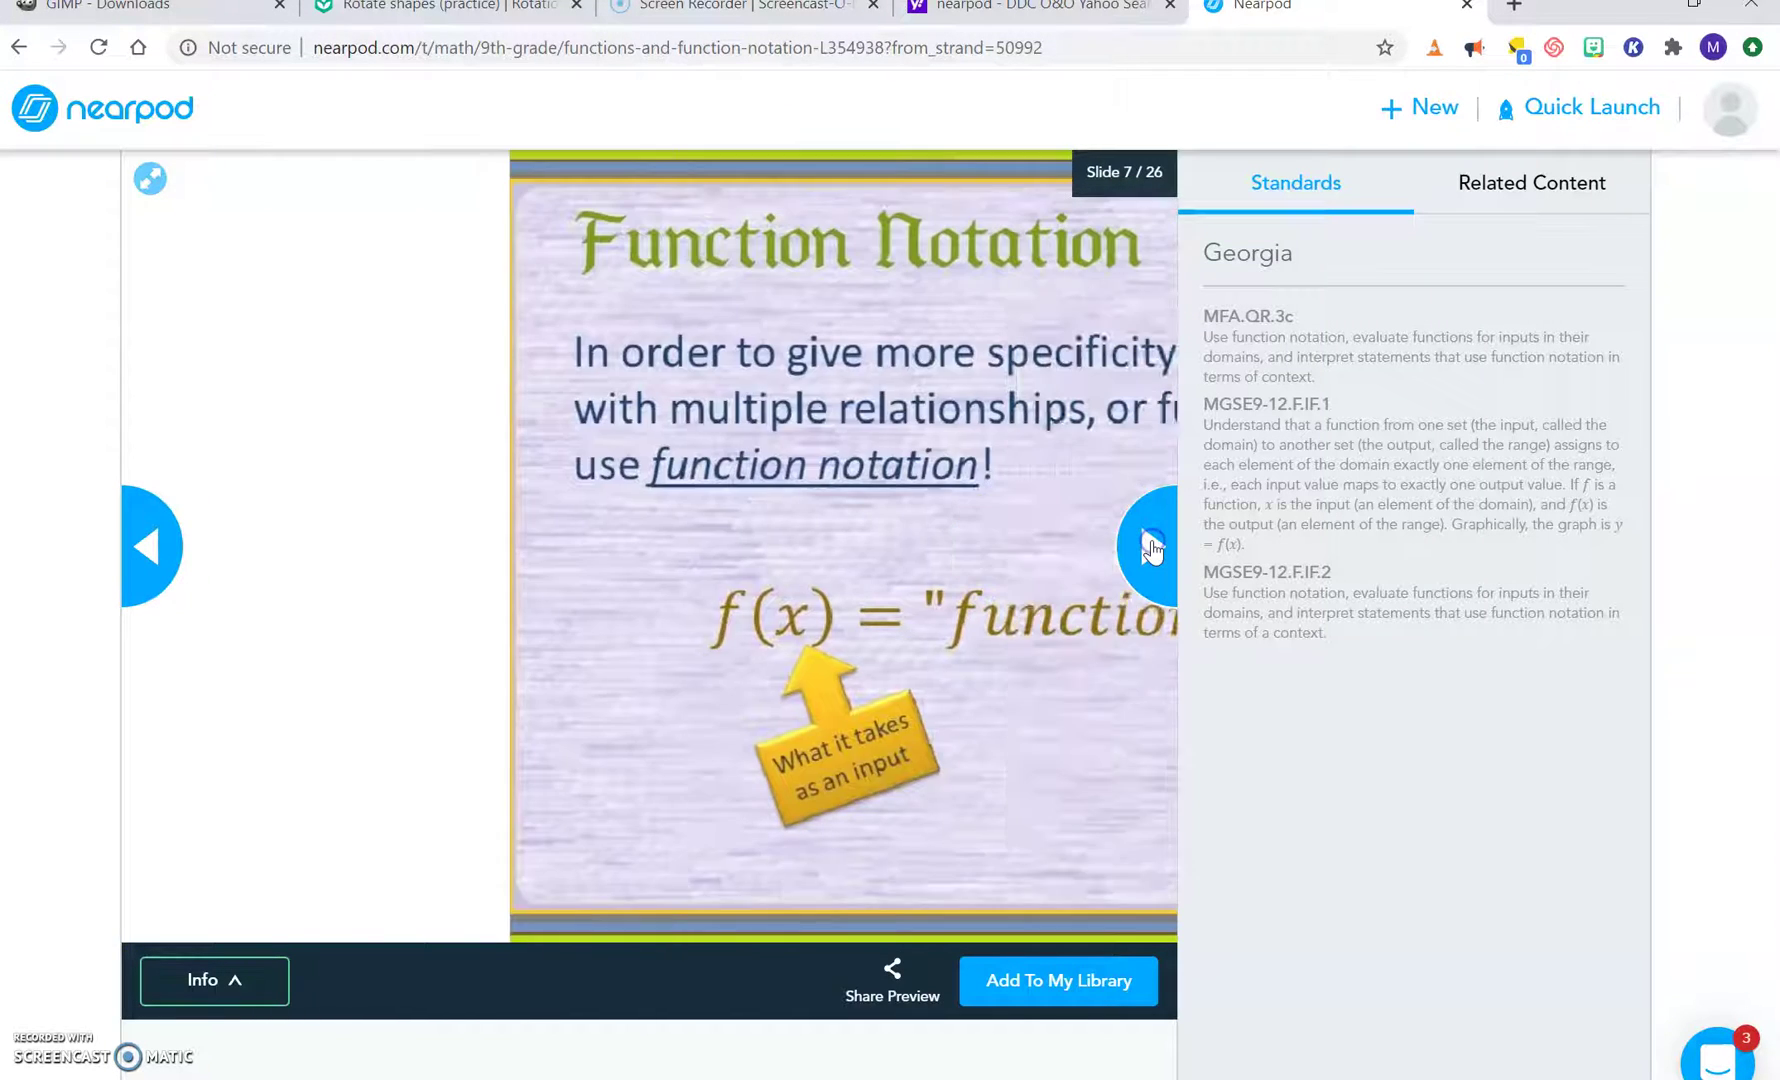
{"action": "left_click", "coordinate": [1151, 547]}
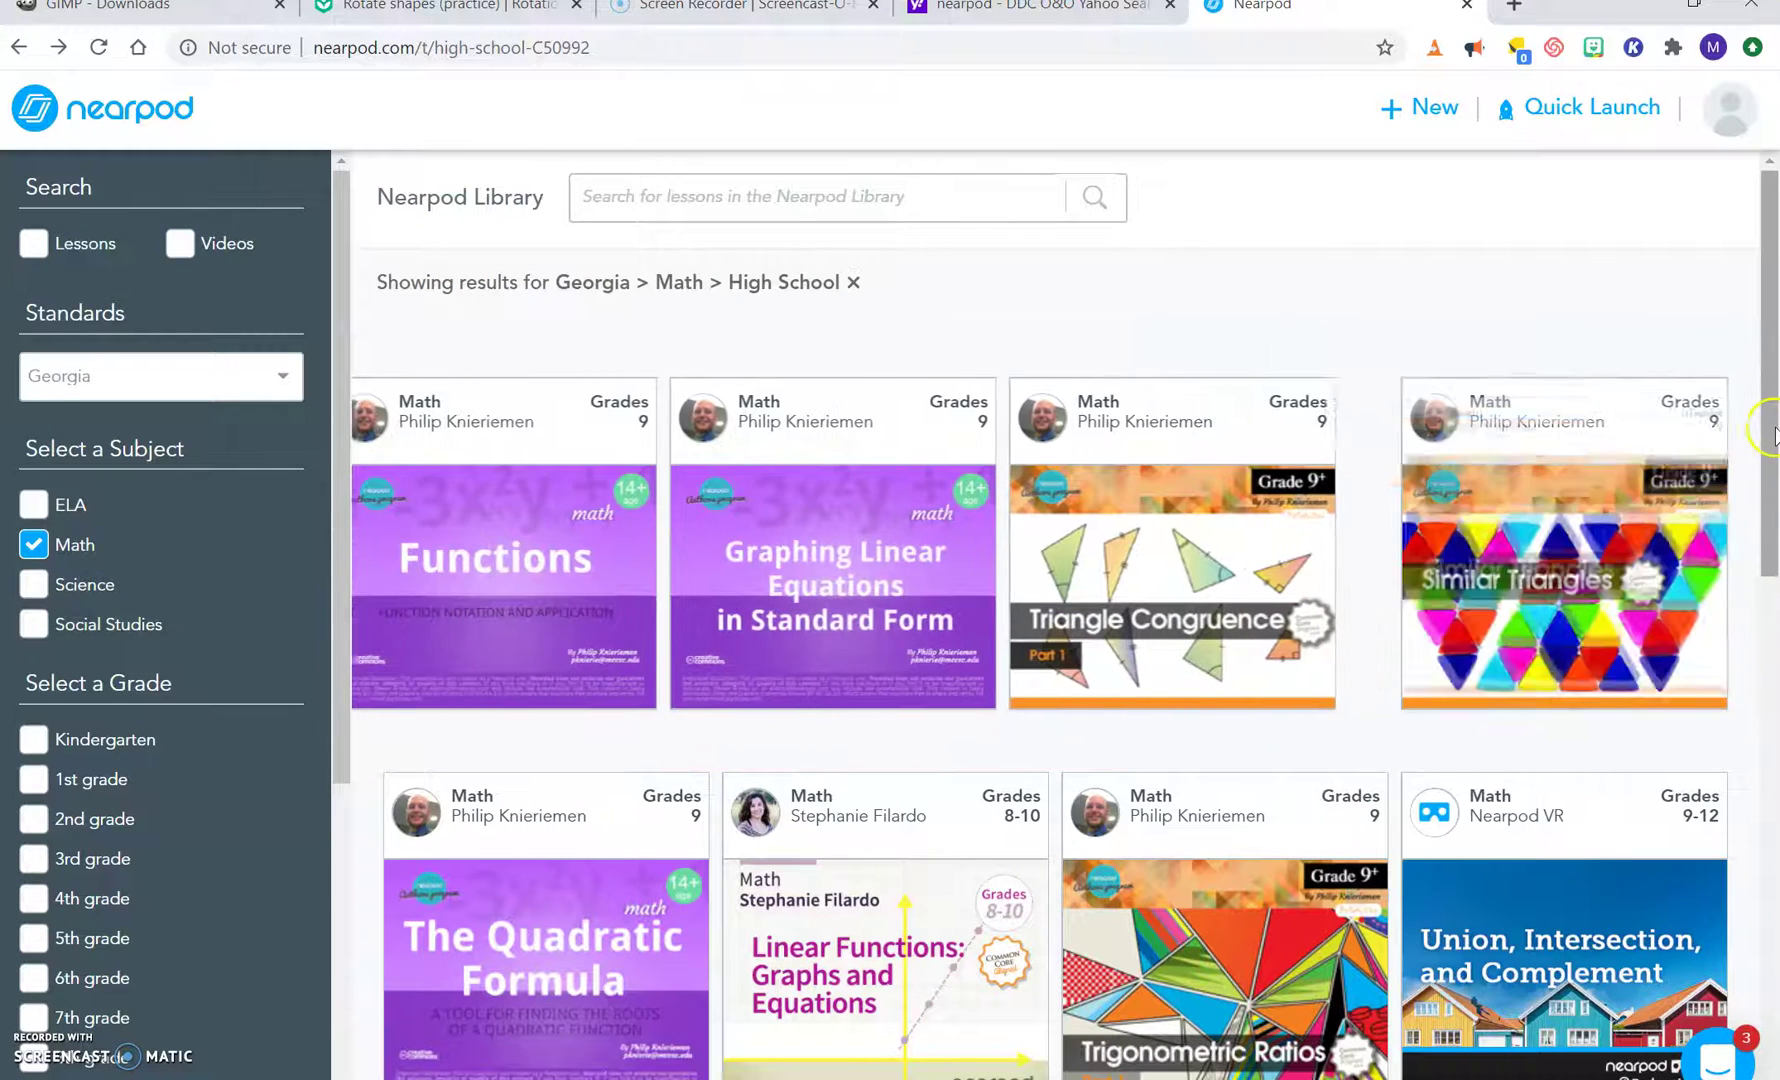
Find the Nearpod VR lesson Union, Intersection, and Complement in the high school results and preview it up to slide 6
{"action": "left_click_drag", "start_coordinate": [1772, 448], "coordinate": [1772, 595]}
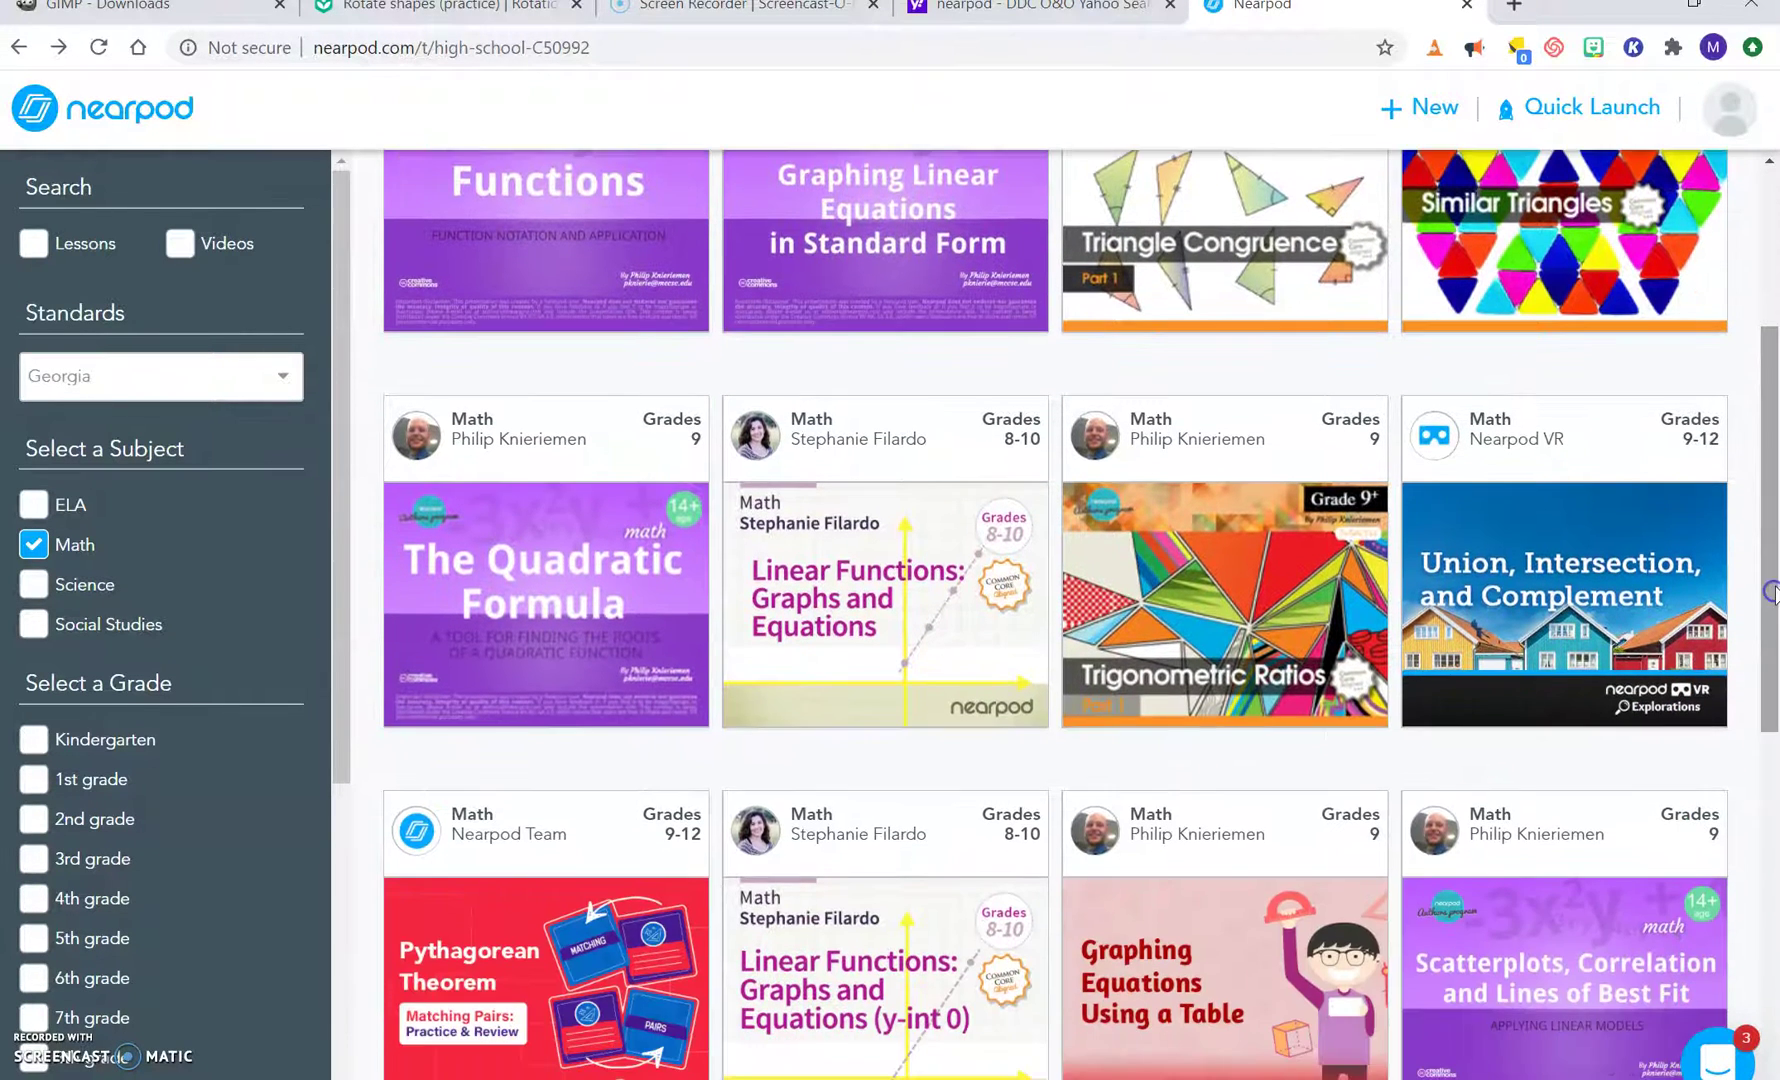
{"action": "mouse_move", "coordinate": [1540, 415]}
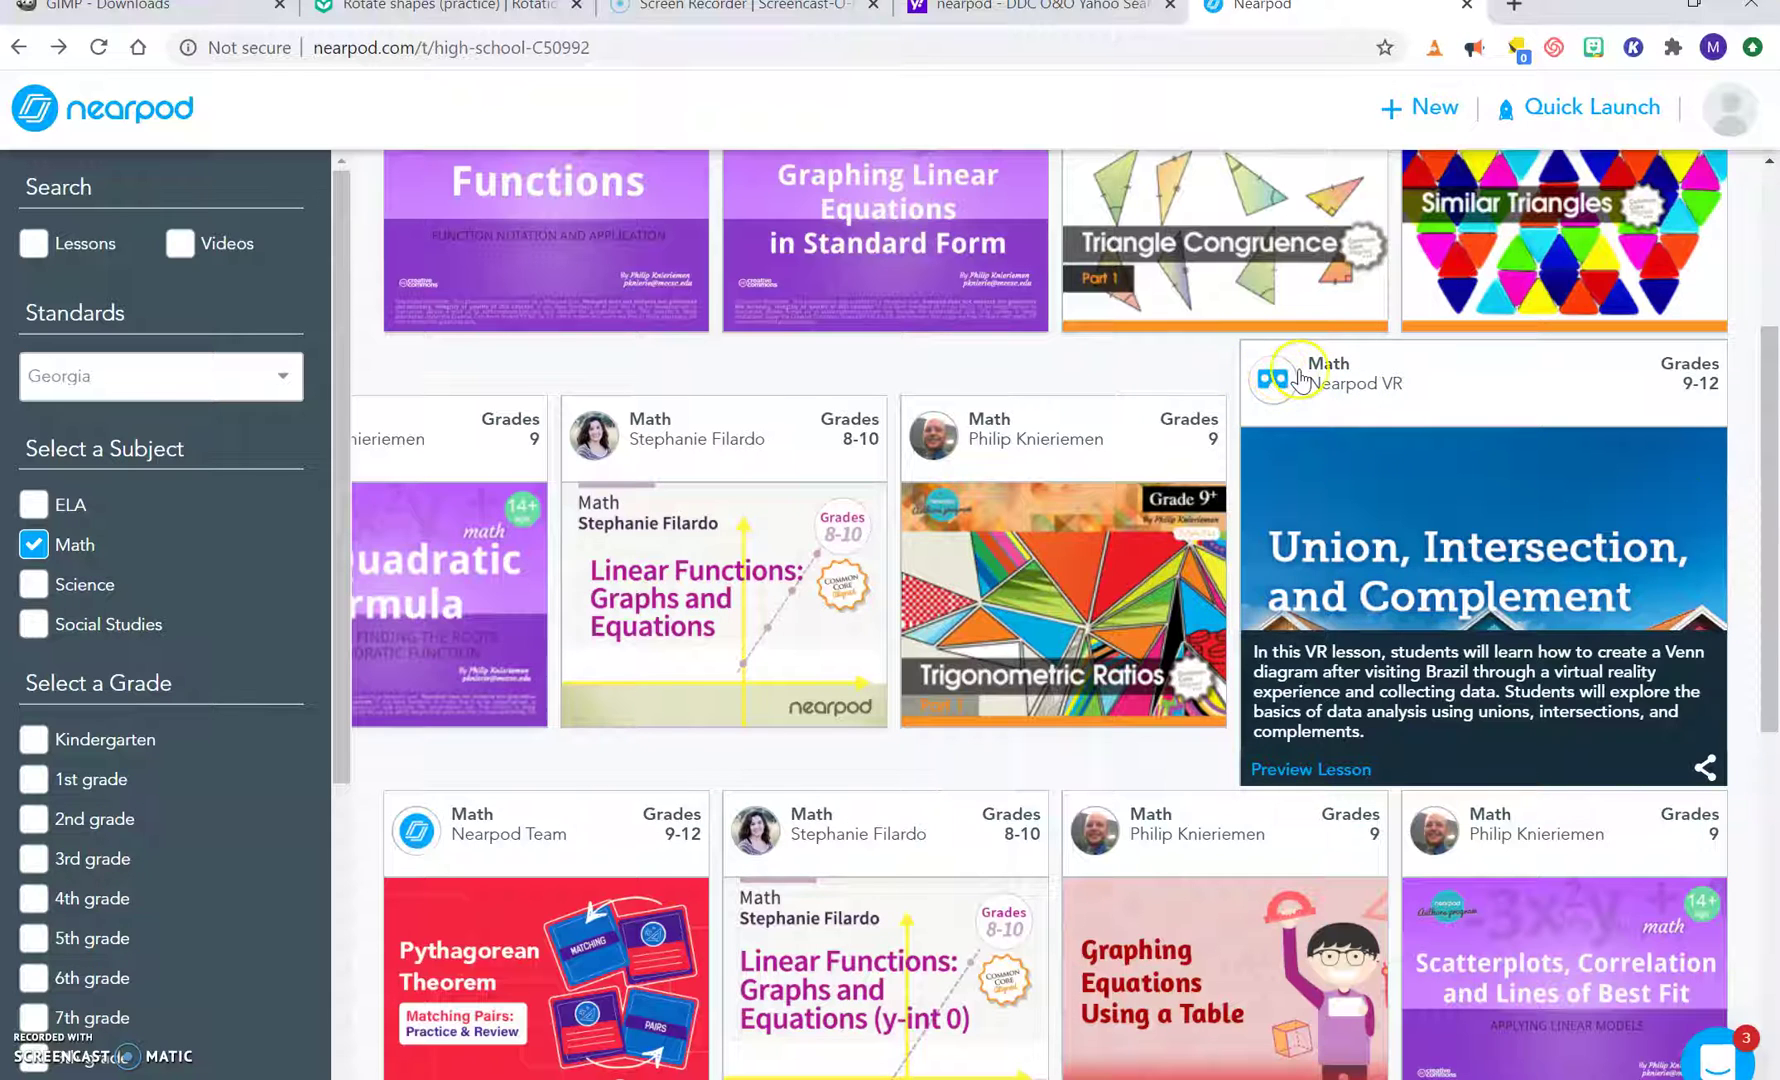
{"action": "left_click", "coordinate": [1527, 587]}
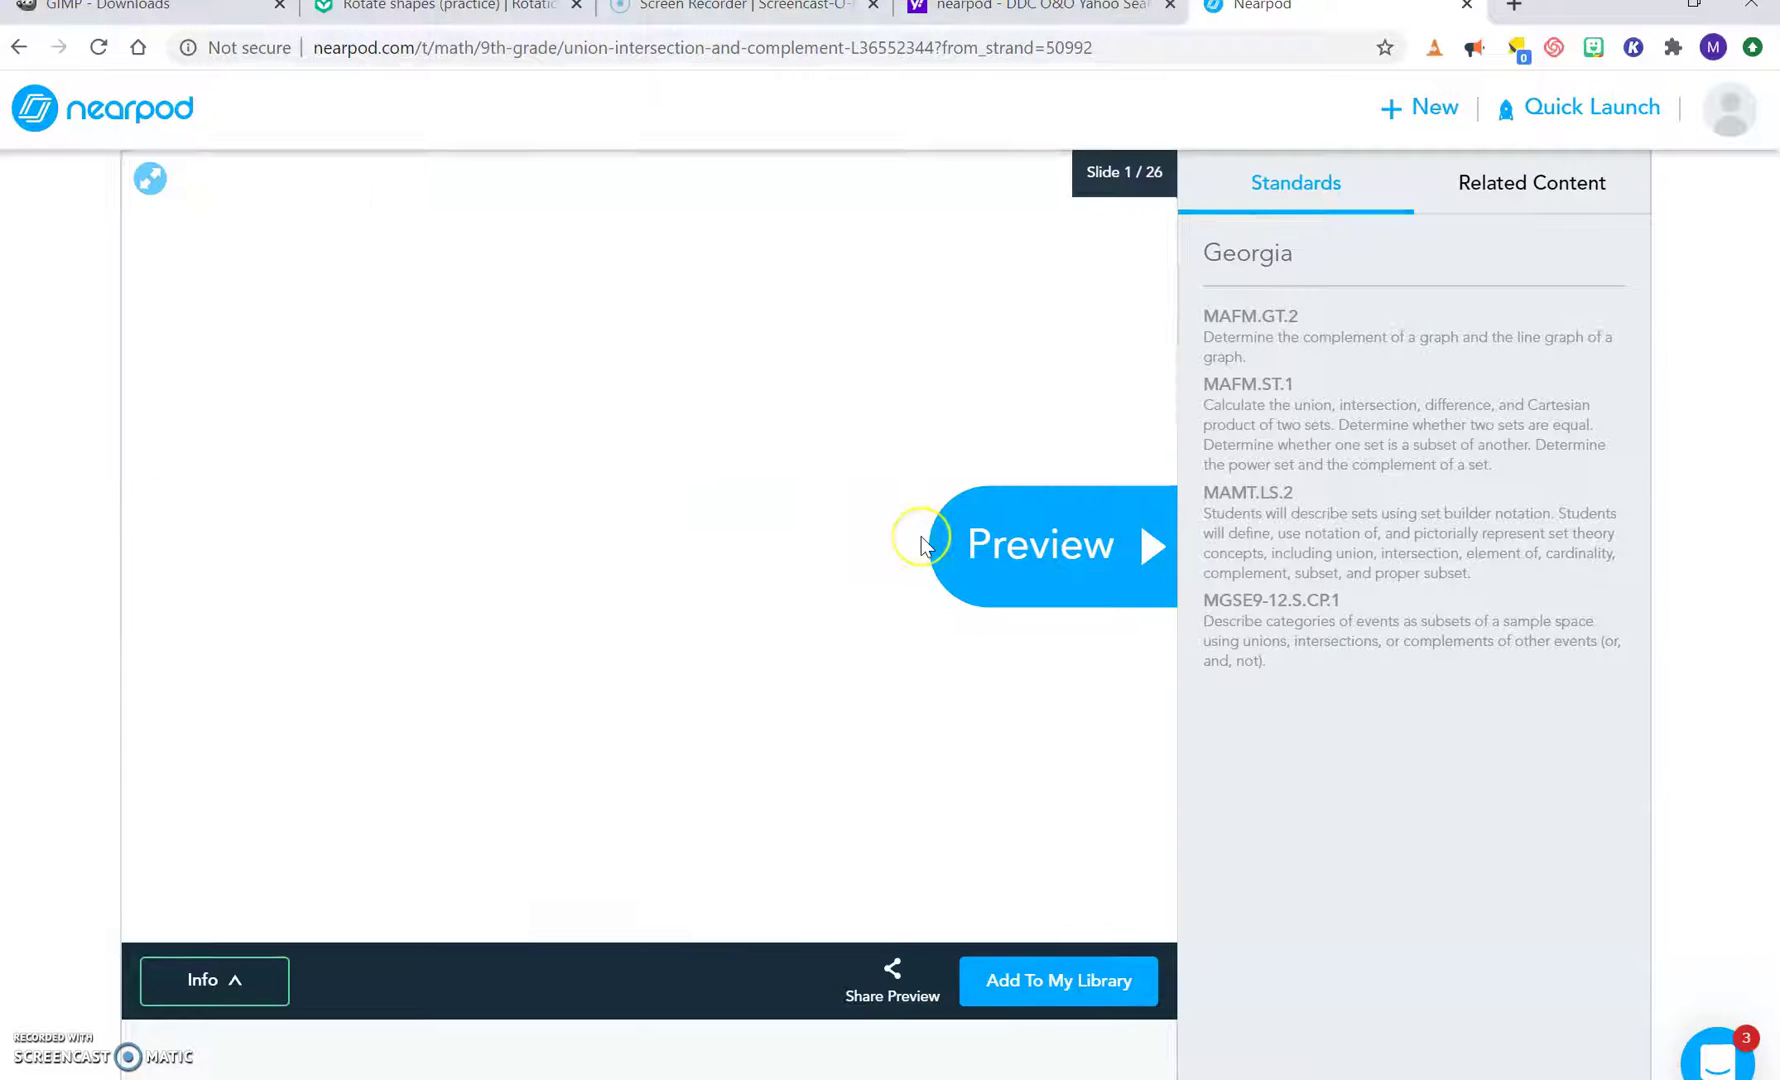
{"action": "left_click", "coordinate": [1074, 541]}
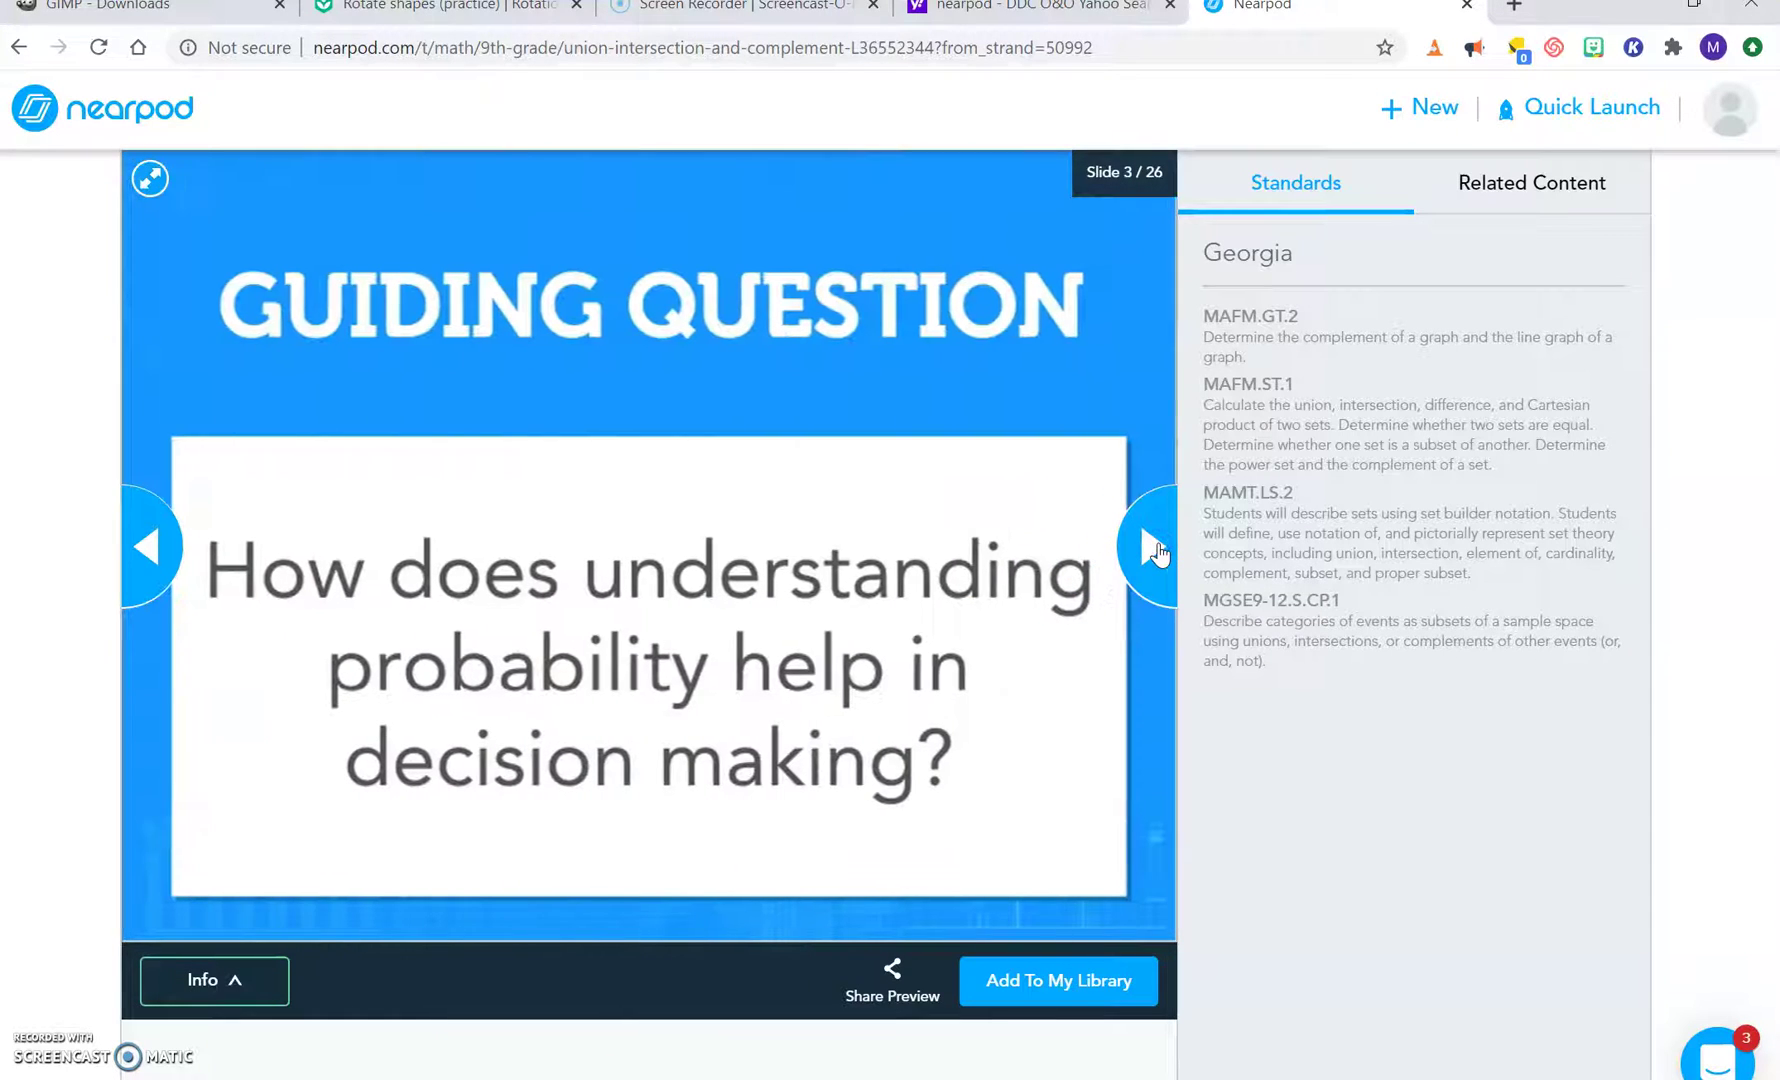
{"action": "left_click", "coordinate": [1153, 547]}
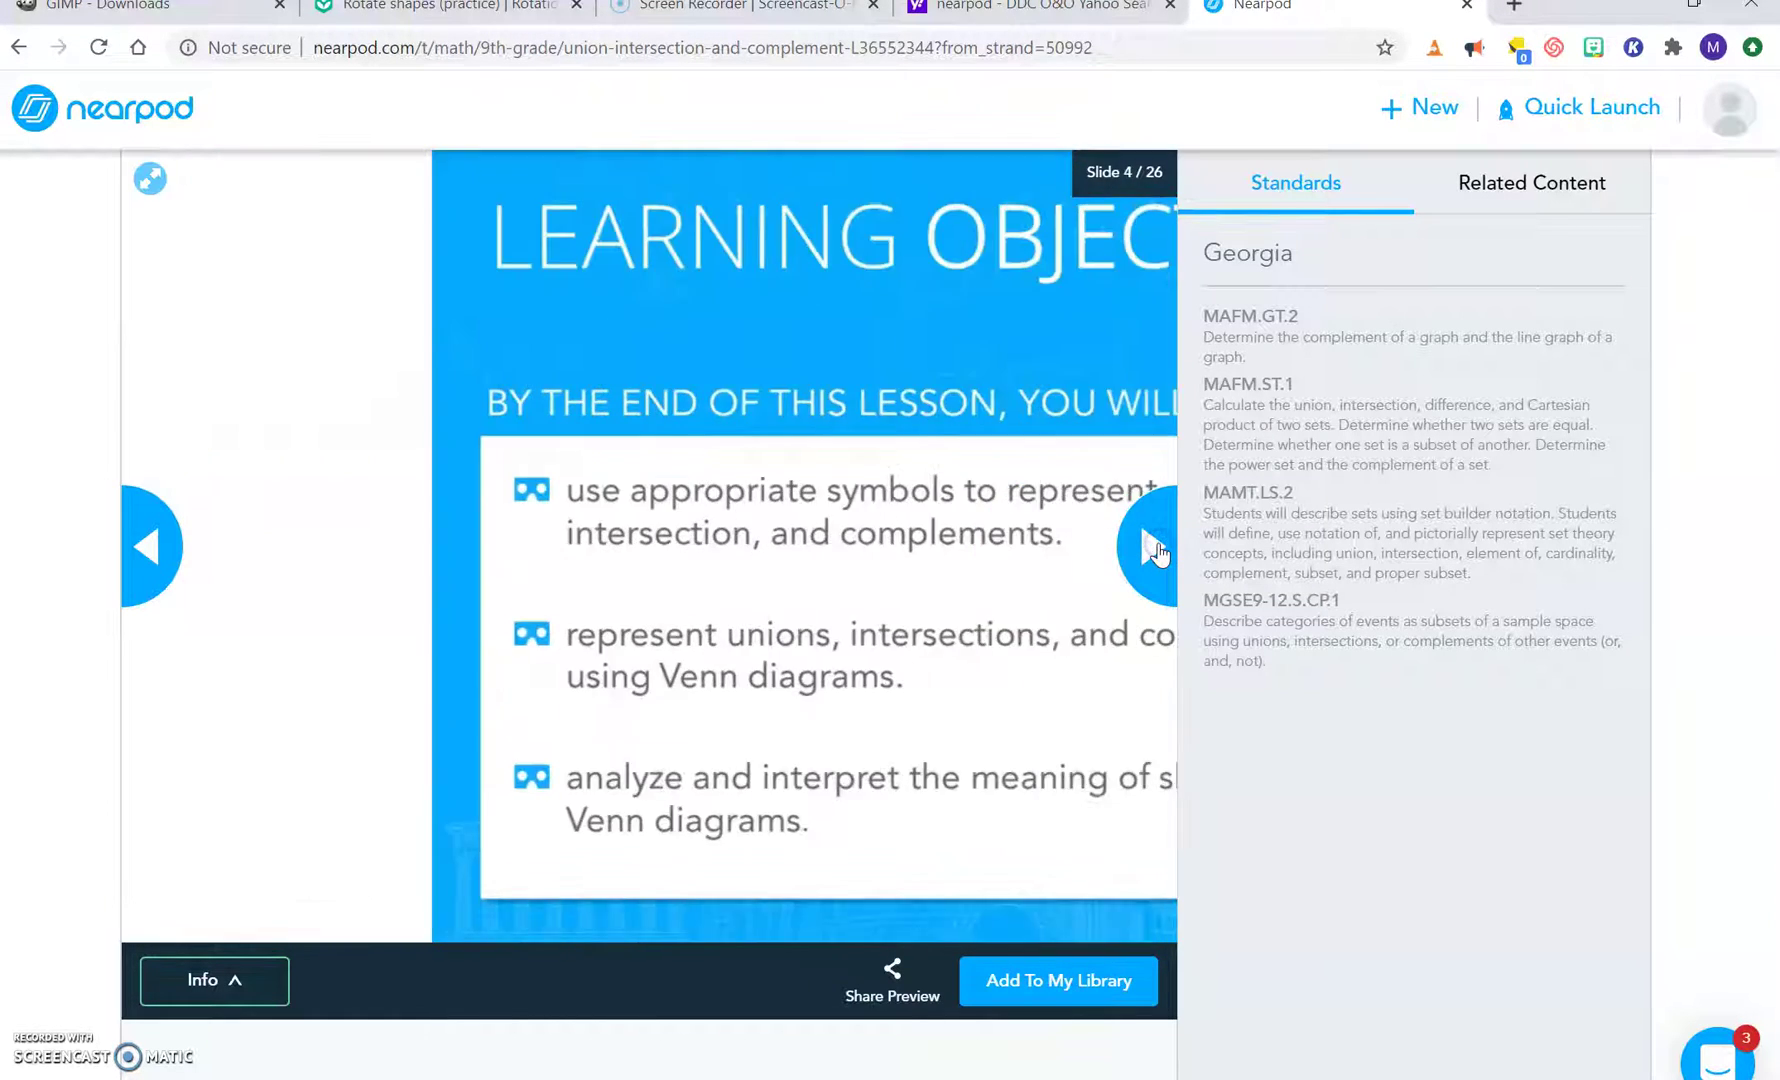
{"action": "left_click", "coordinate": [1155, 547]}
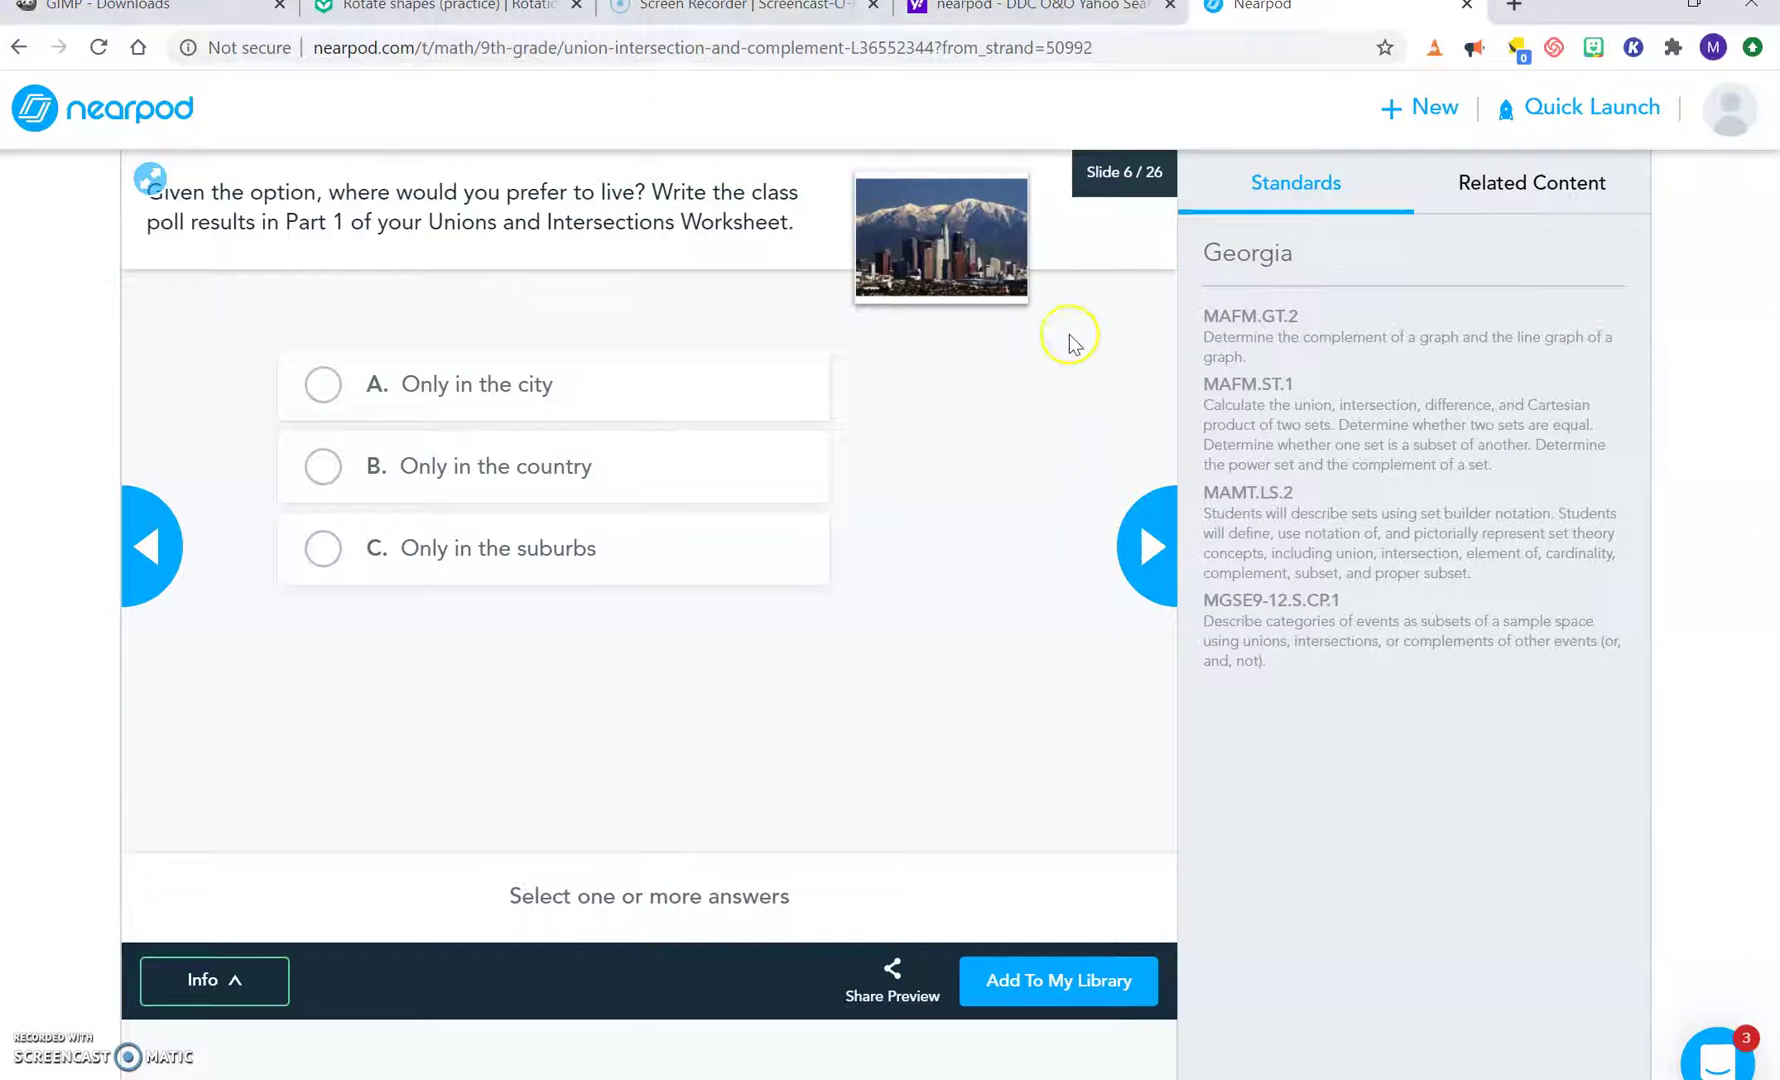
Page on through the Union, Intersection, and Complement preview to slide 12, and return to the Venn diagram drawing activity on slide 11
{"action": "left_click", "coordinate": [1145, 552]}
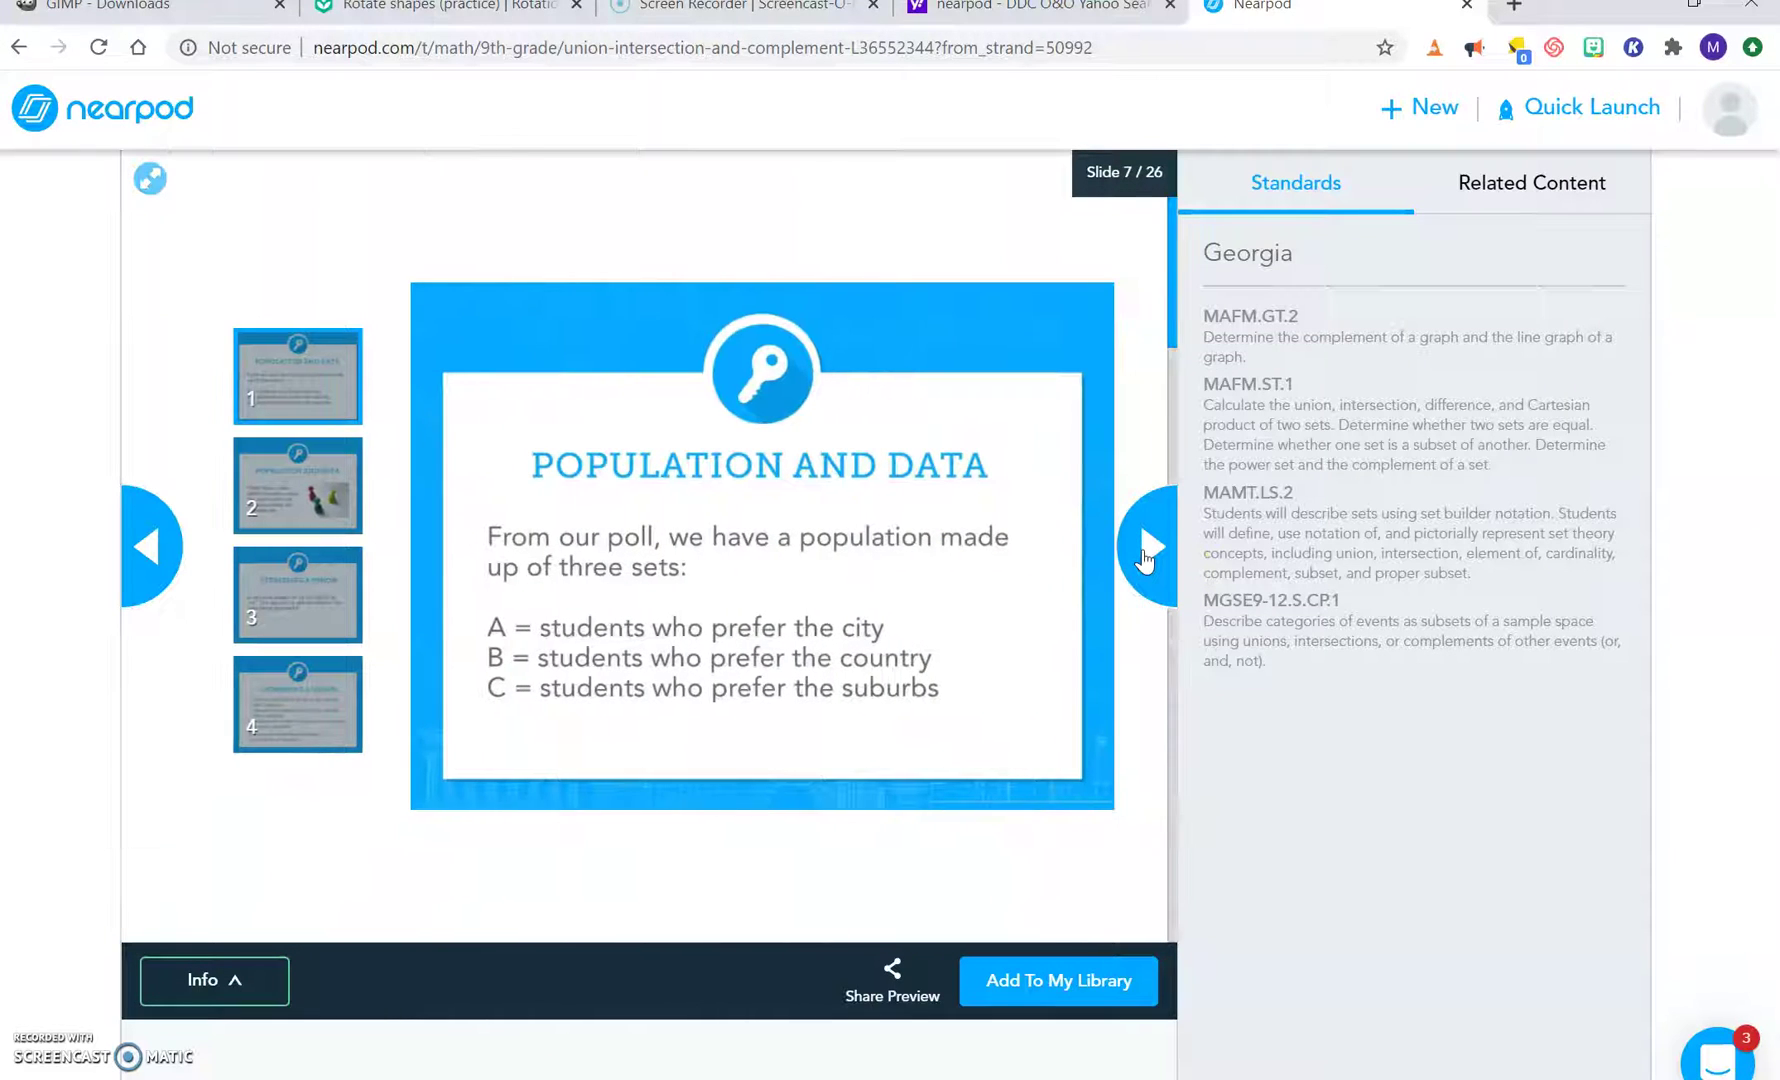
{"action": "left_click", "coordinate": [1145, 555]}
{"action": "left_click", "coordinate": [1145, 555]}
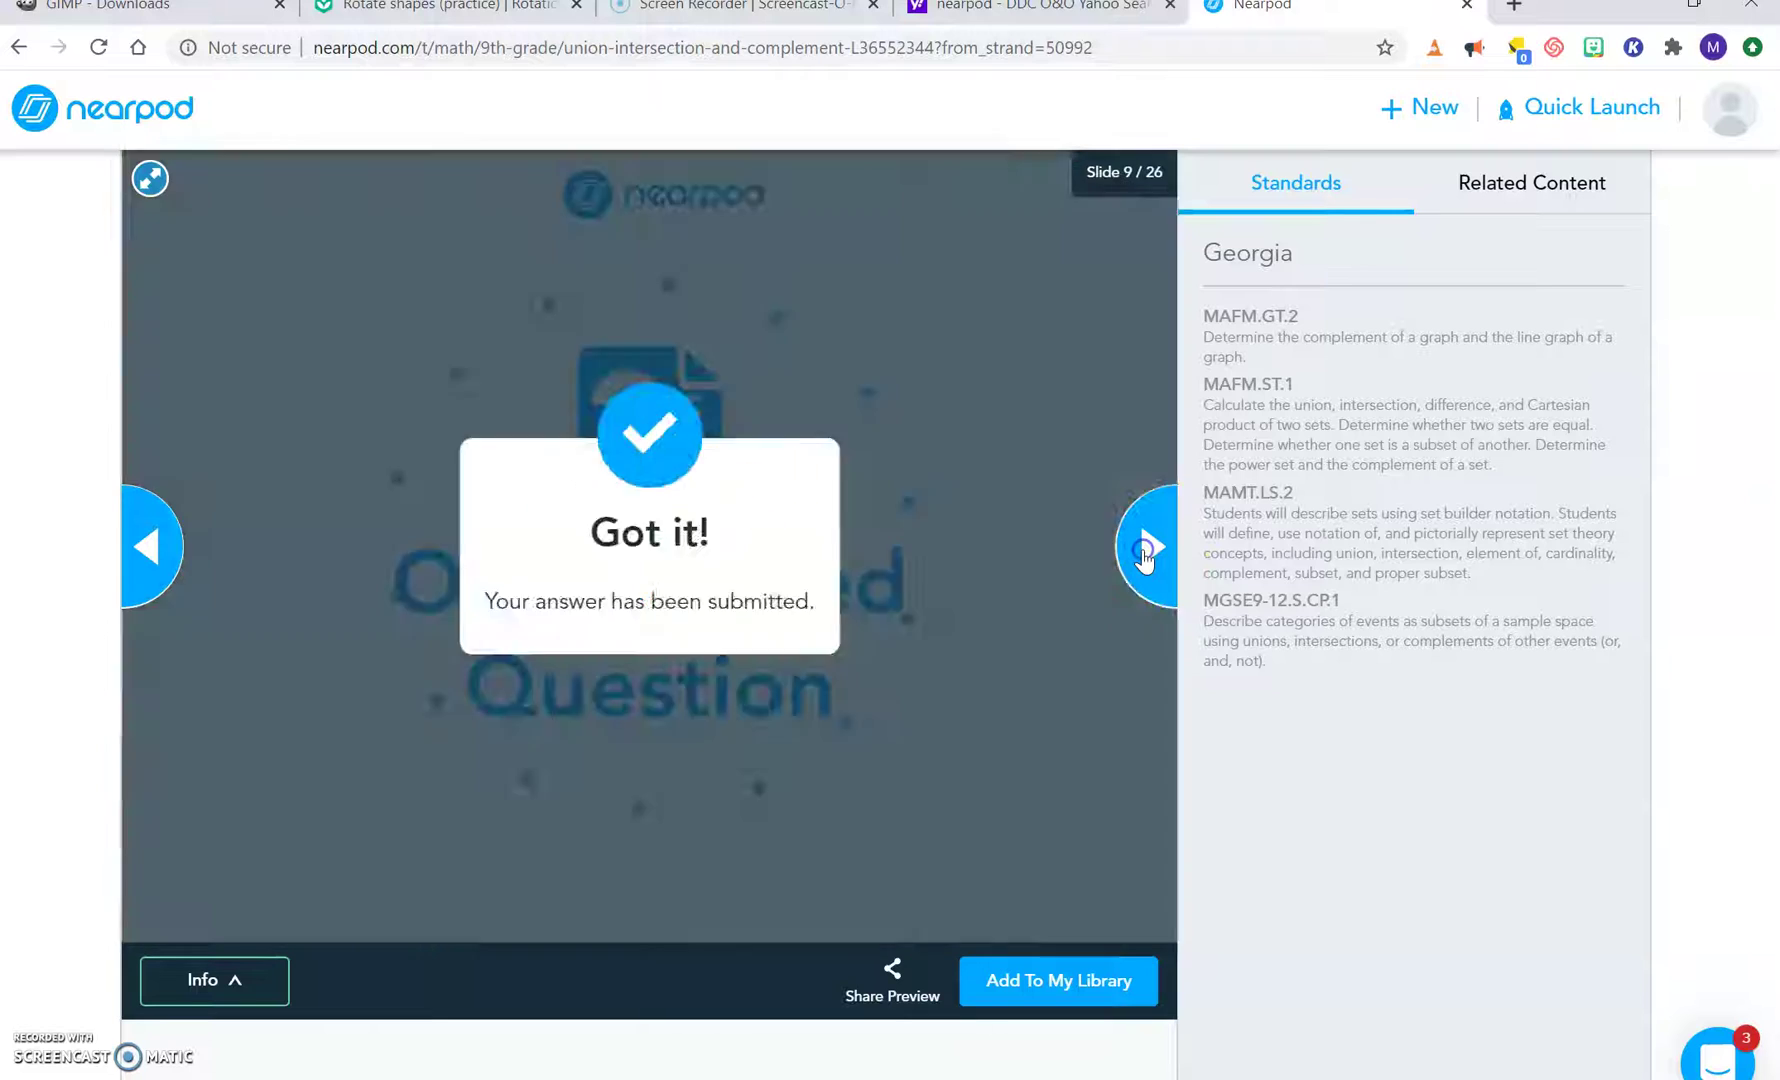
{"action": "left_click", "coordinate": [1145, 555]}
{"action": "left_click", "coordinate": [1145, 555]}
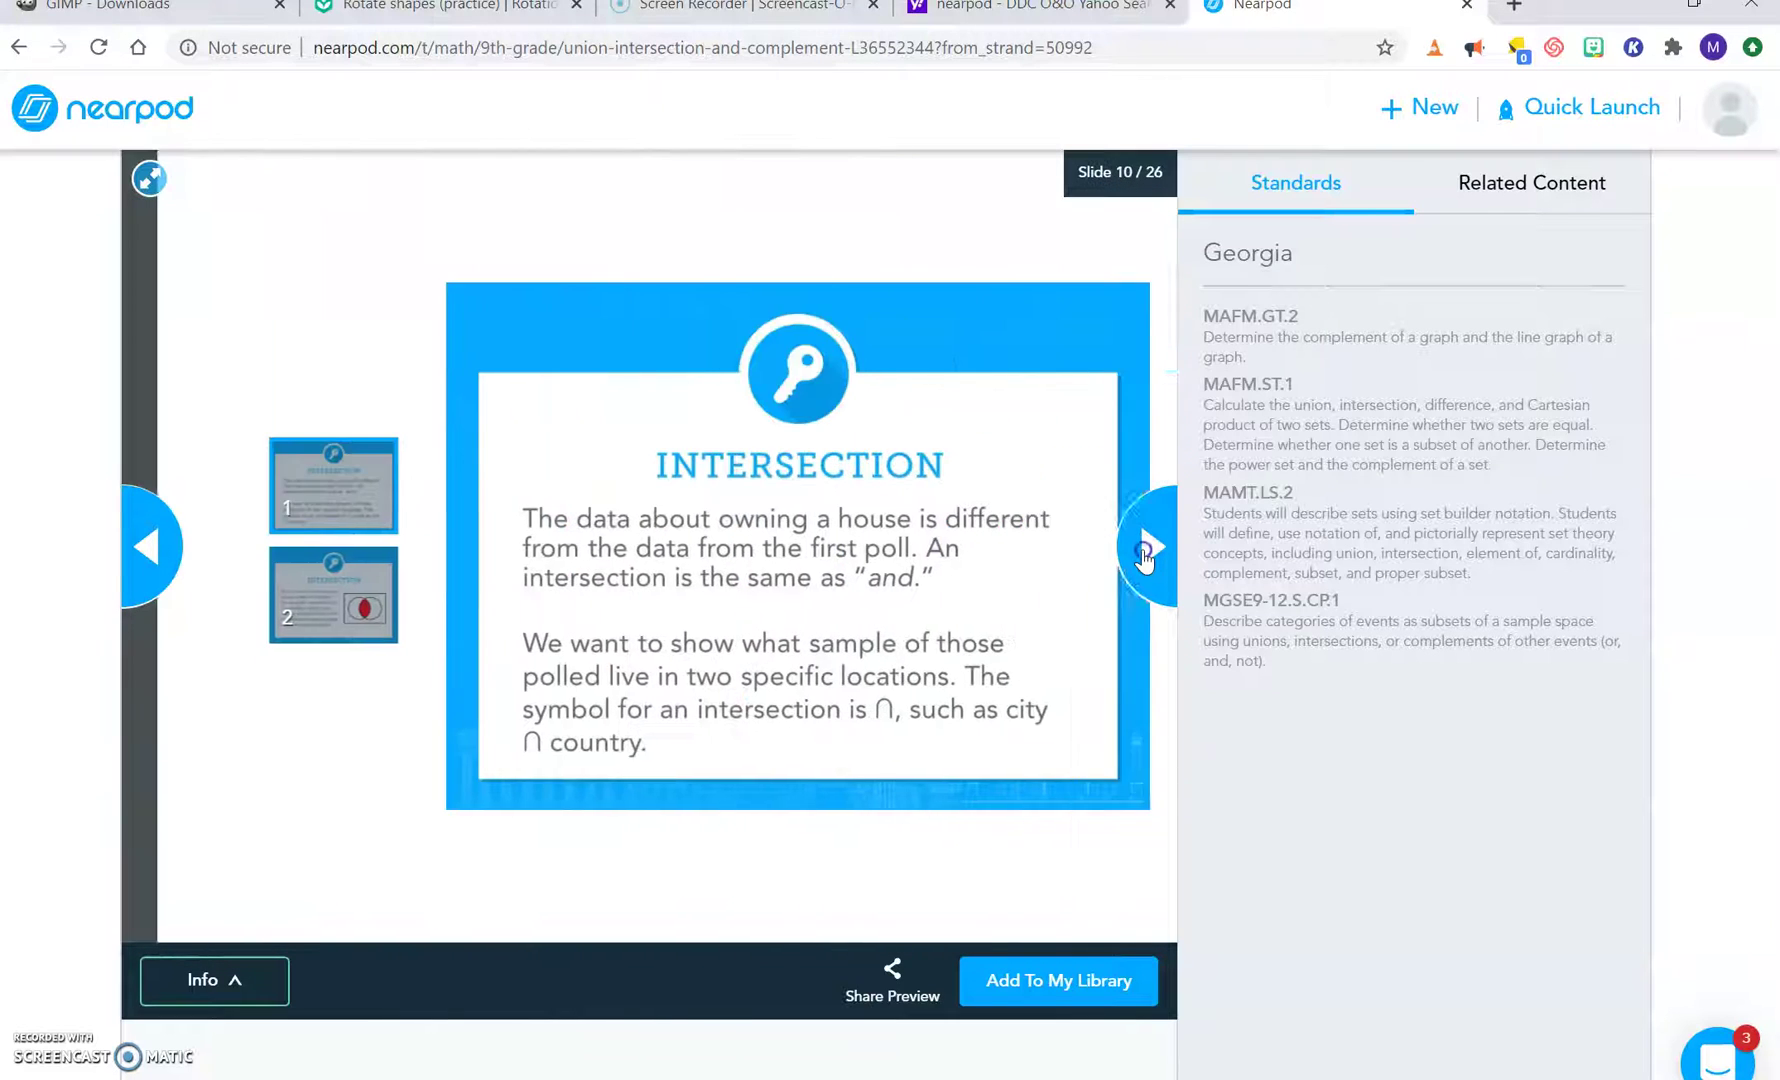
{"action": "left_click", "coordinate": [1145, 552]}
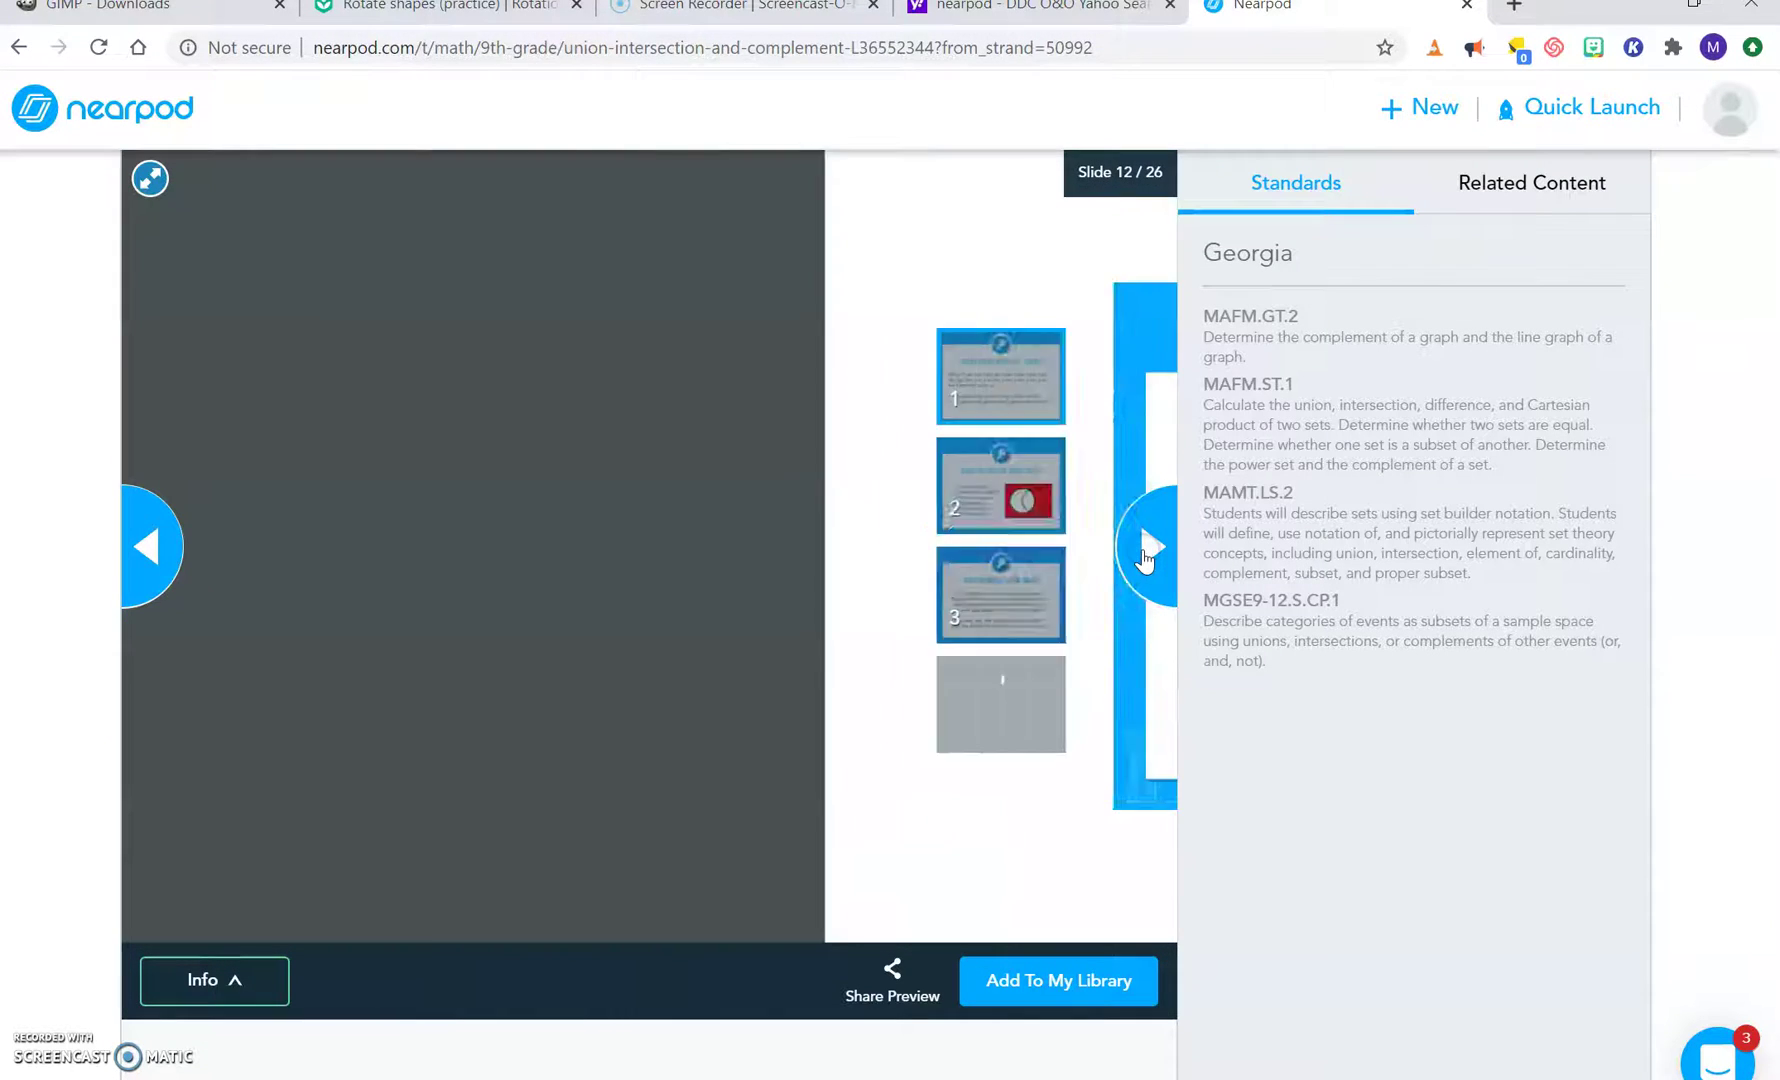
{"action": "left_click", "coordinate": [152, 550]}
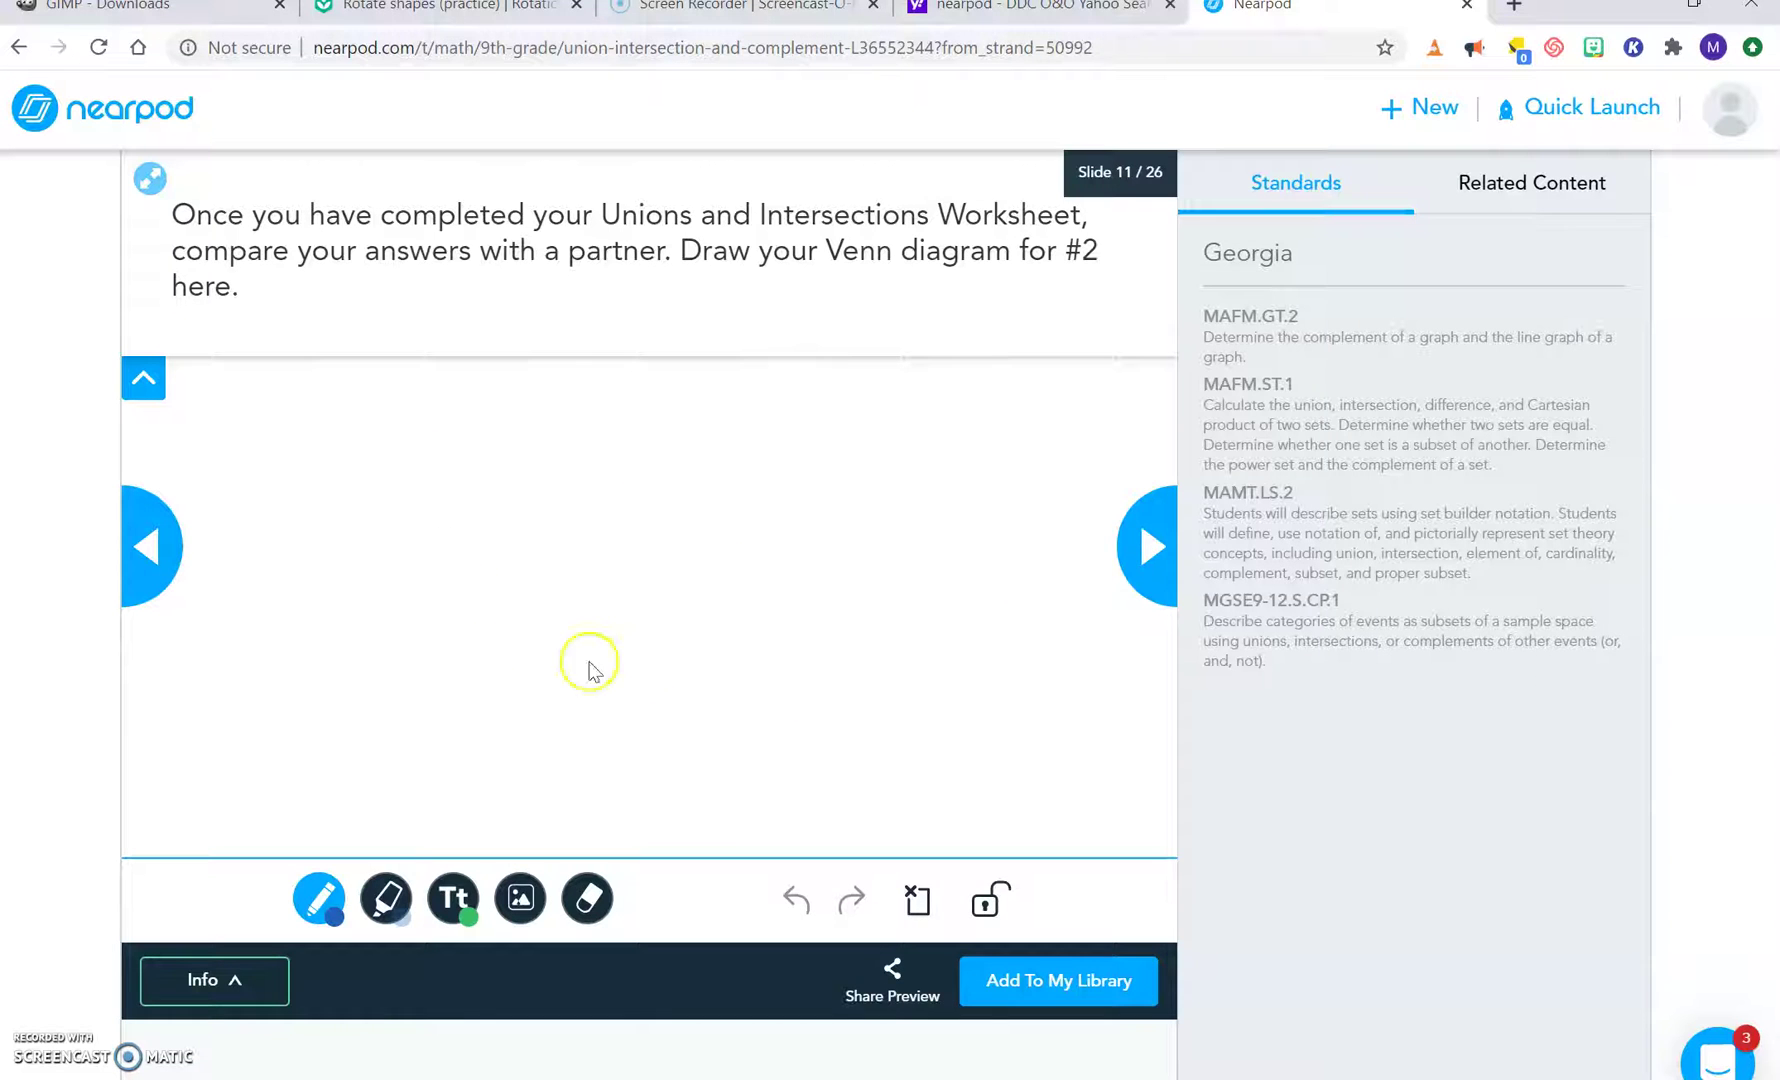
Continue the preview to the virtual tour on slide 15 and look around the 360-degree city view
{"action": "left_click", "coordinate": [1150, 550]}
{"action": "left_click", "coordinate": [1150, 550]}
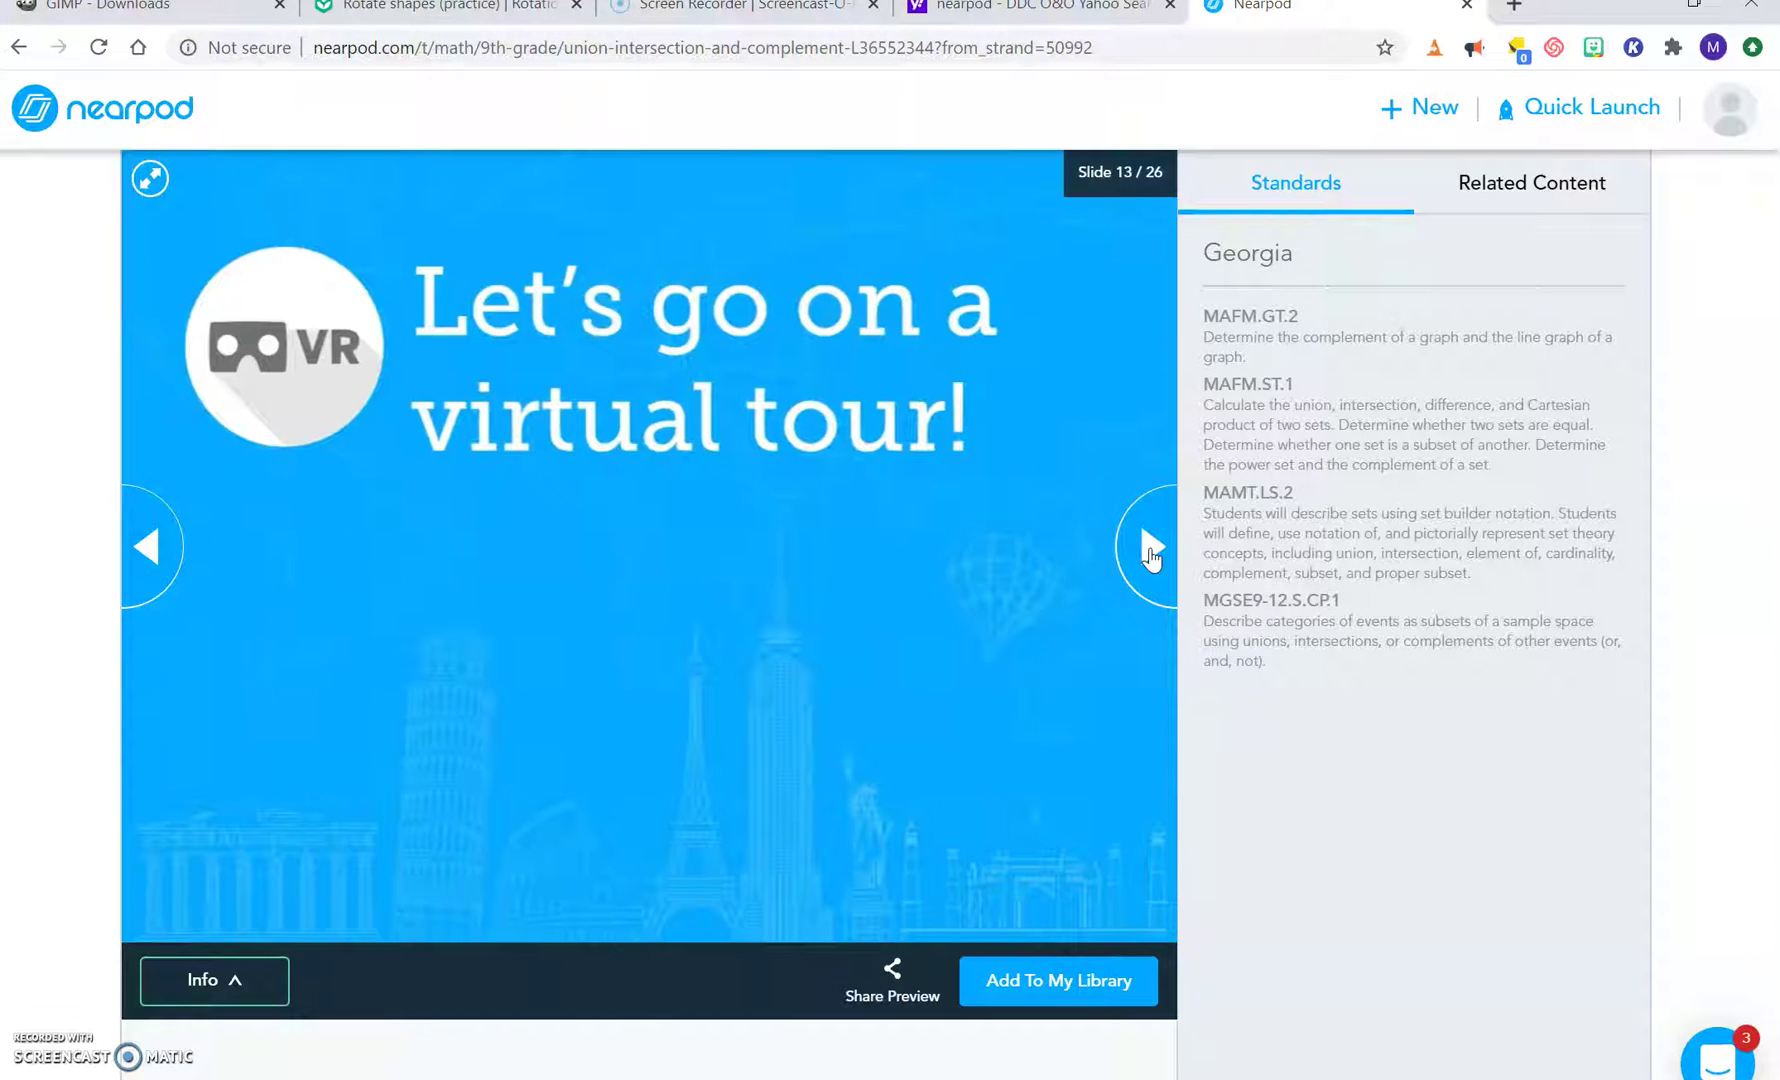
{"action": "left_click", "coordinate": [1150, 550]}
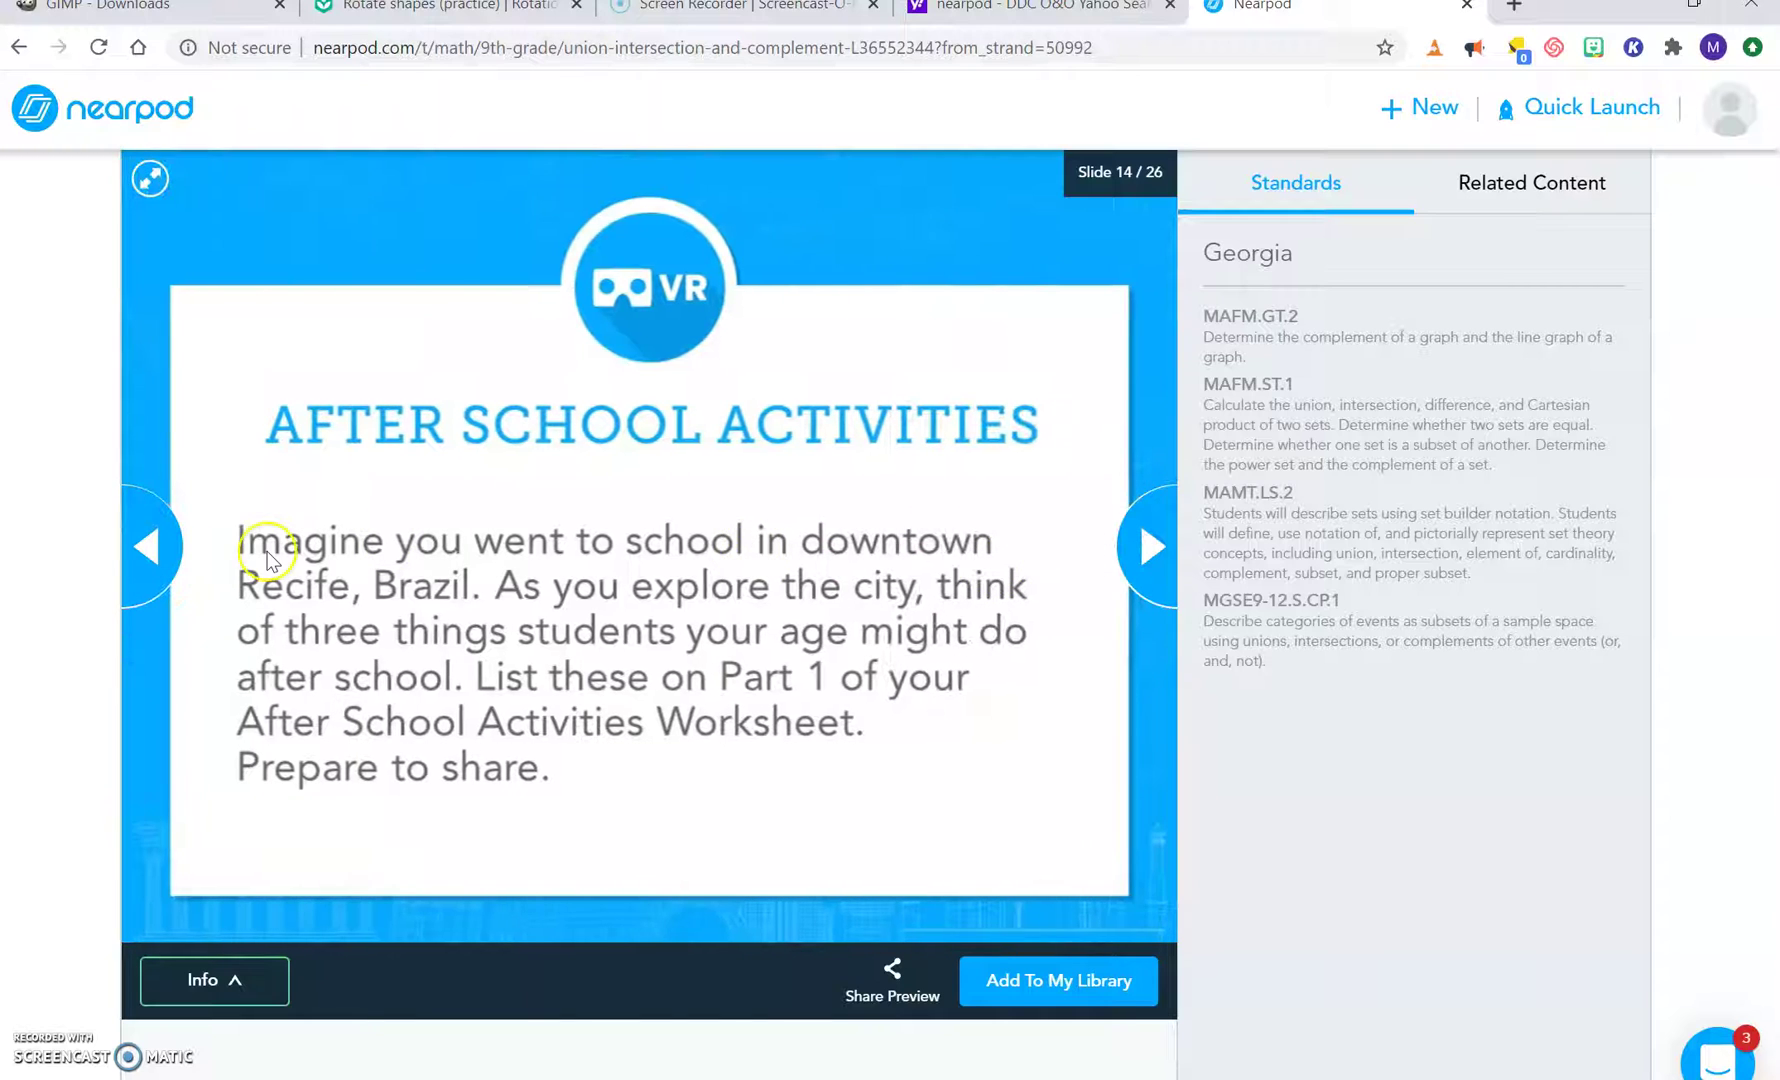
{"action": "left_click", "coordinate": [140, 548]}
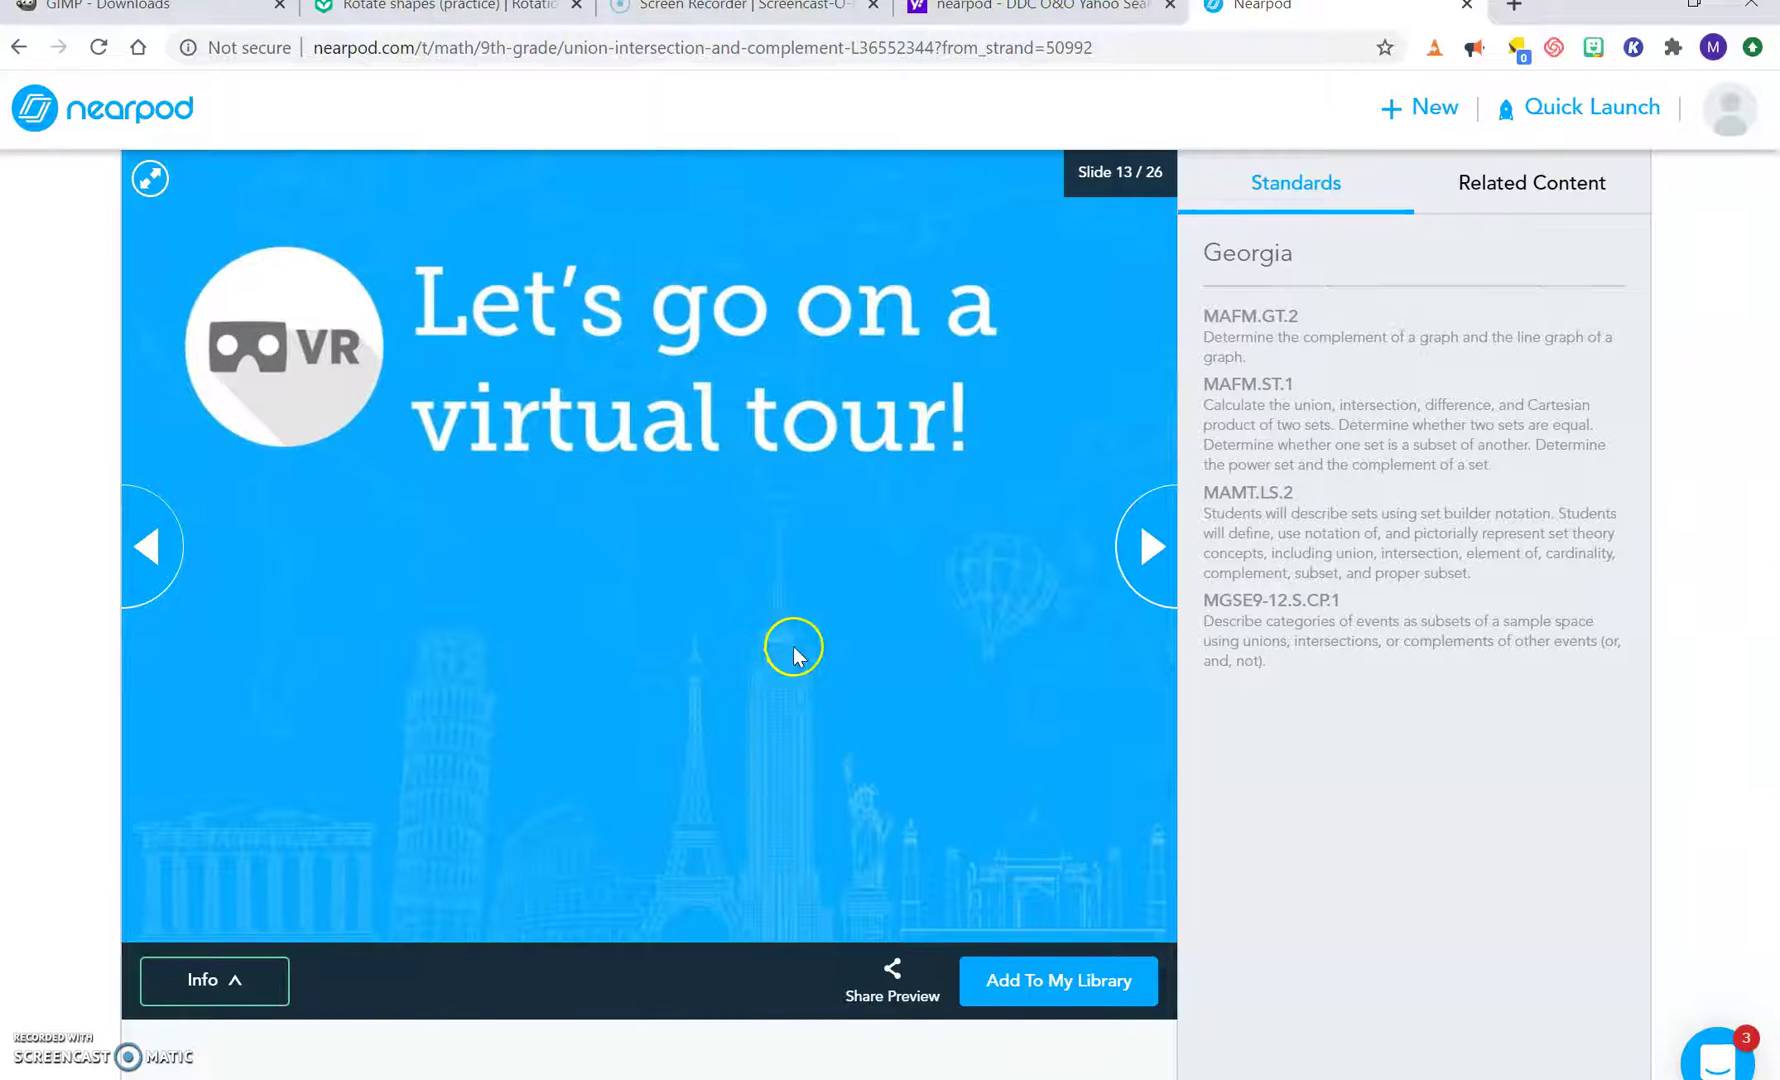
{"action": "left_click", "coordinate": [1157, 550]}
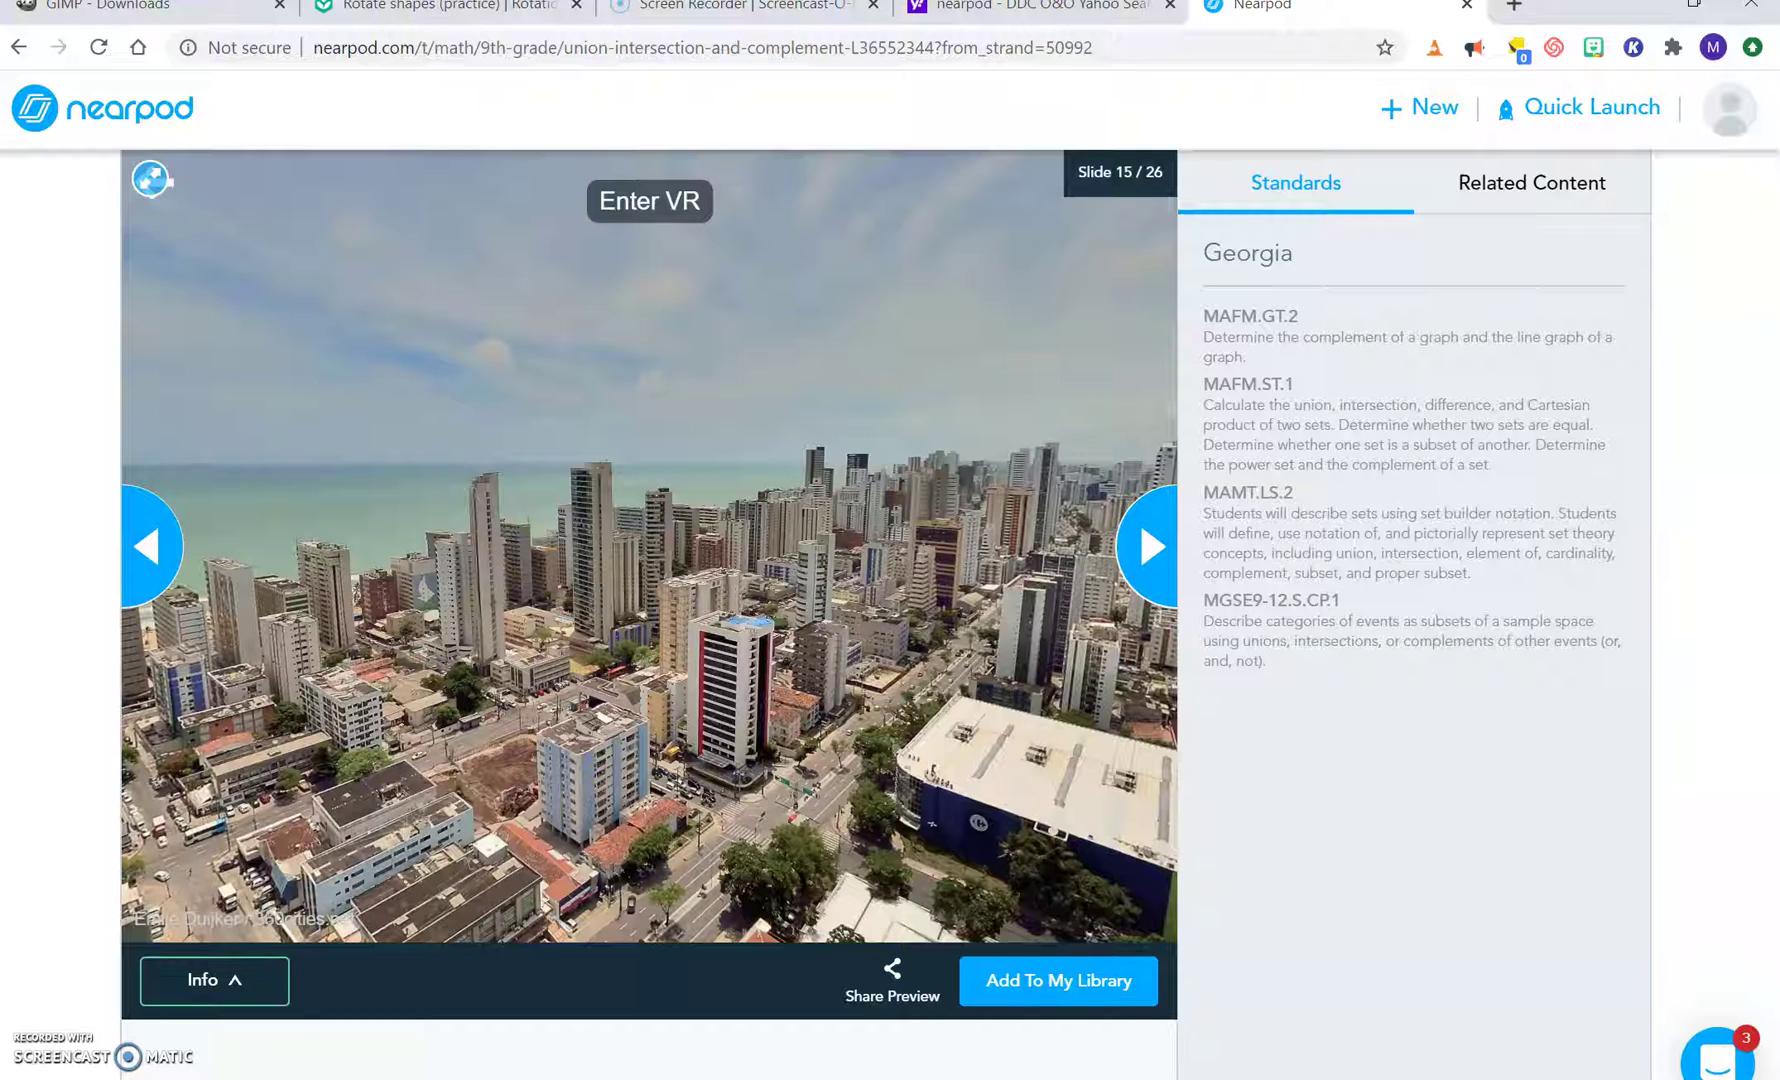
{"action": "left_click_drag", "start_coordinate": [907, 540], "coordinate": [1010, 400]}
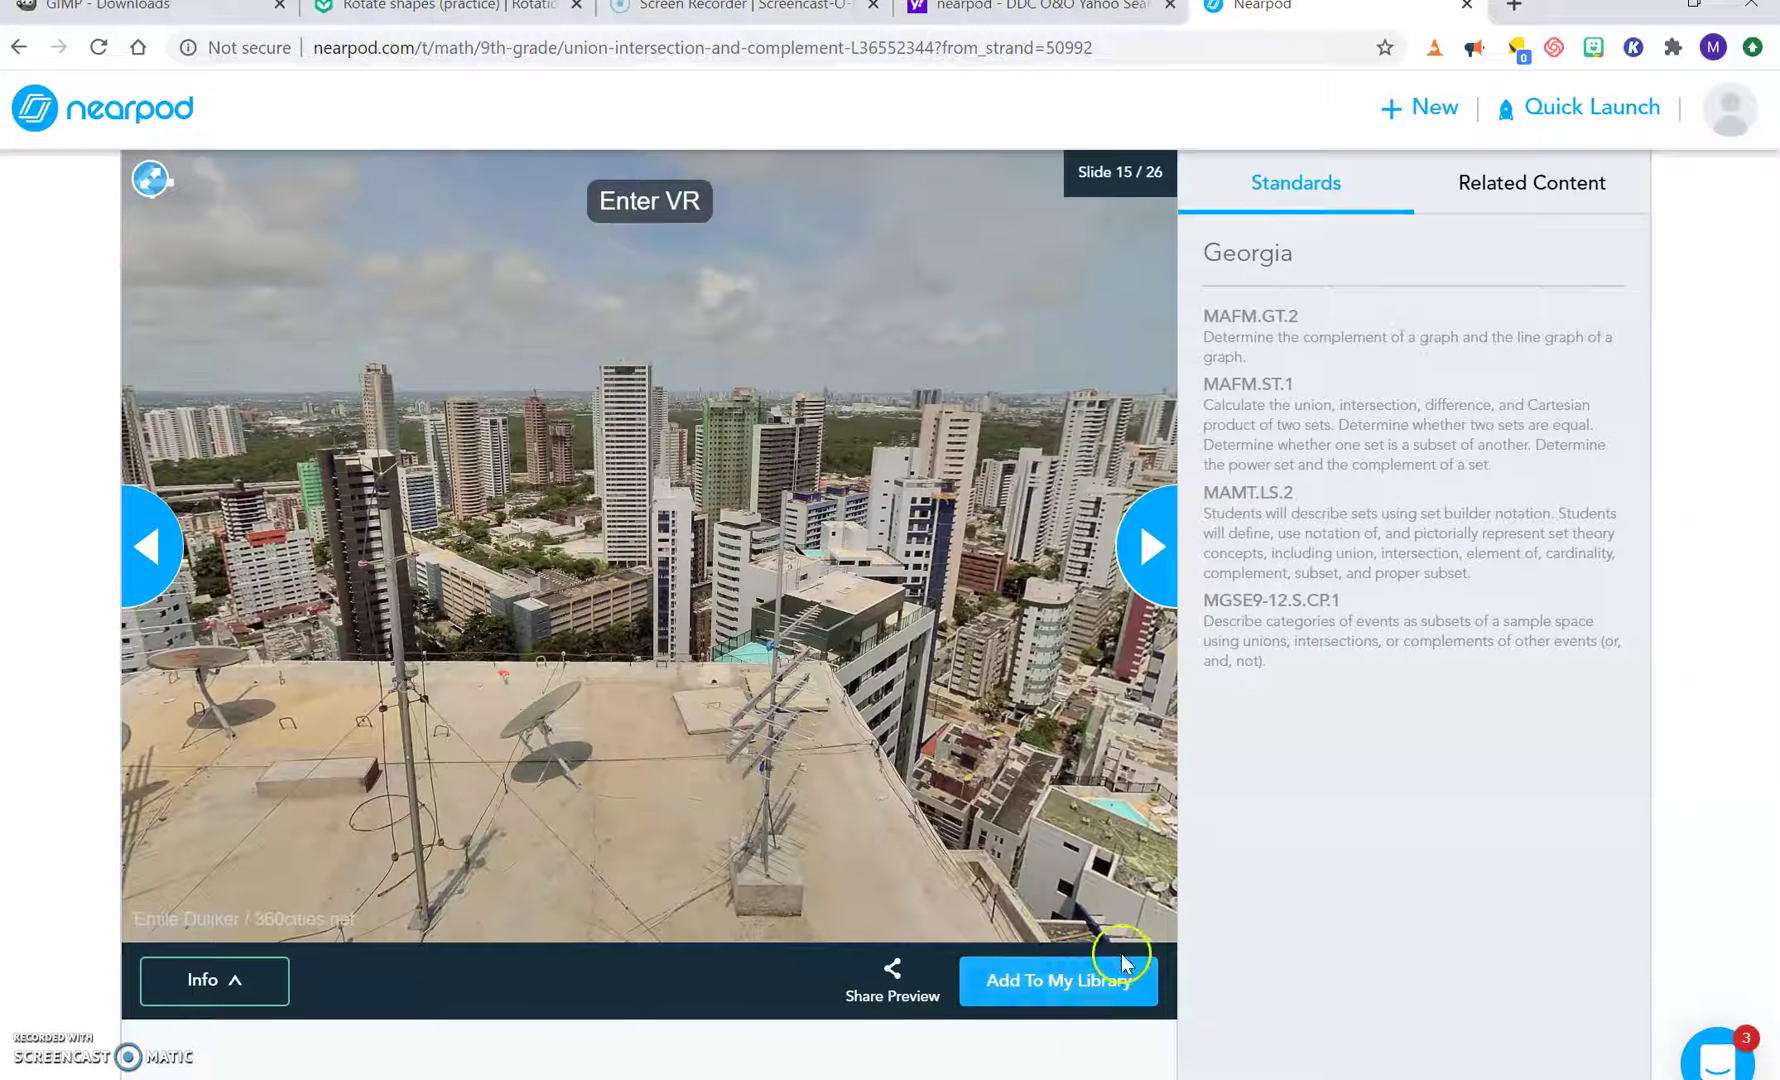
Add the Union, Intersection, and Complement lesson to the personal library and open My Library
{"action": "left_click", "coordinate": [1051, 1008]}
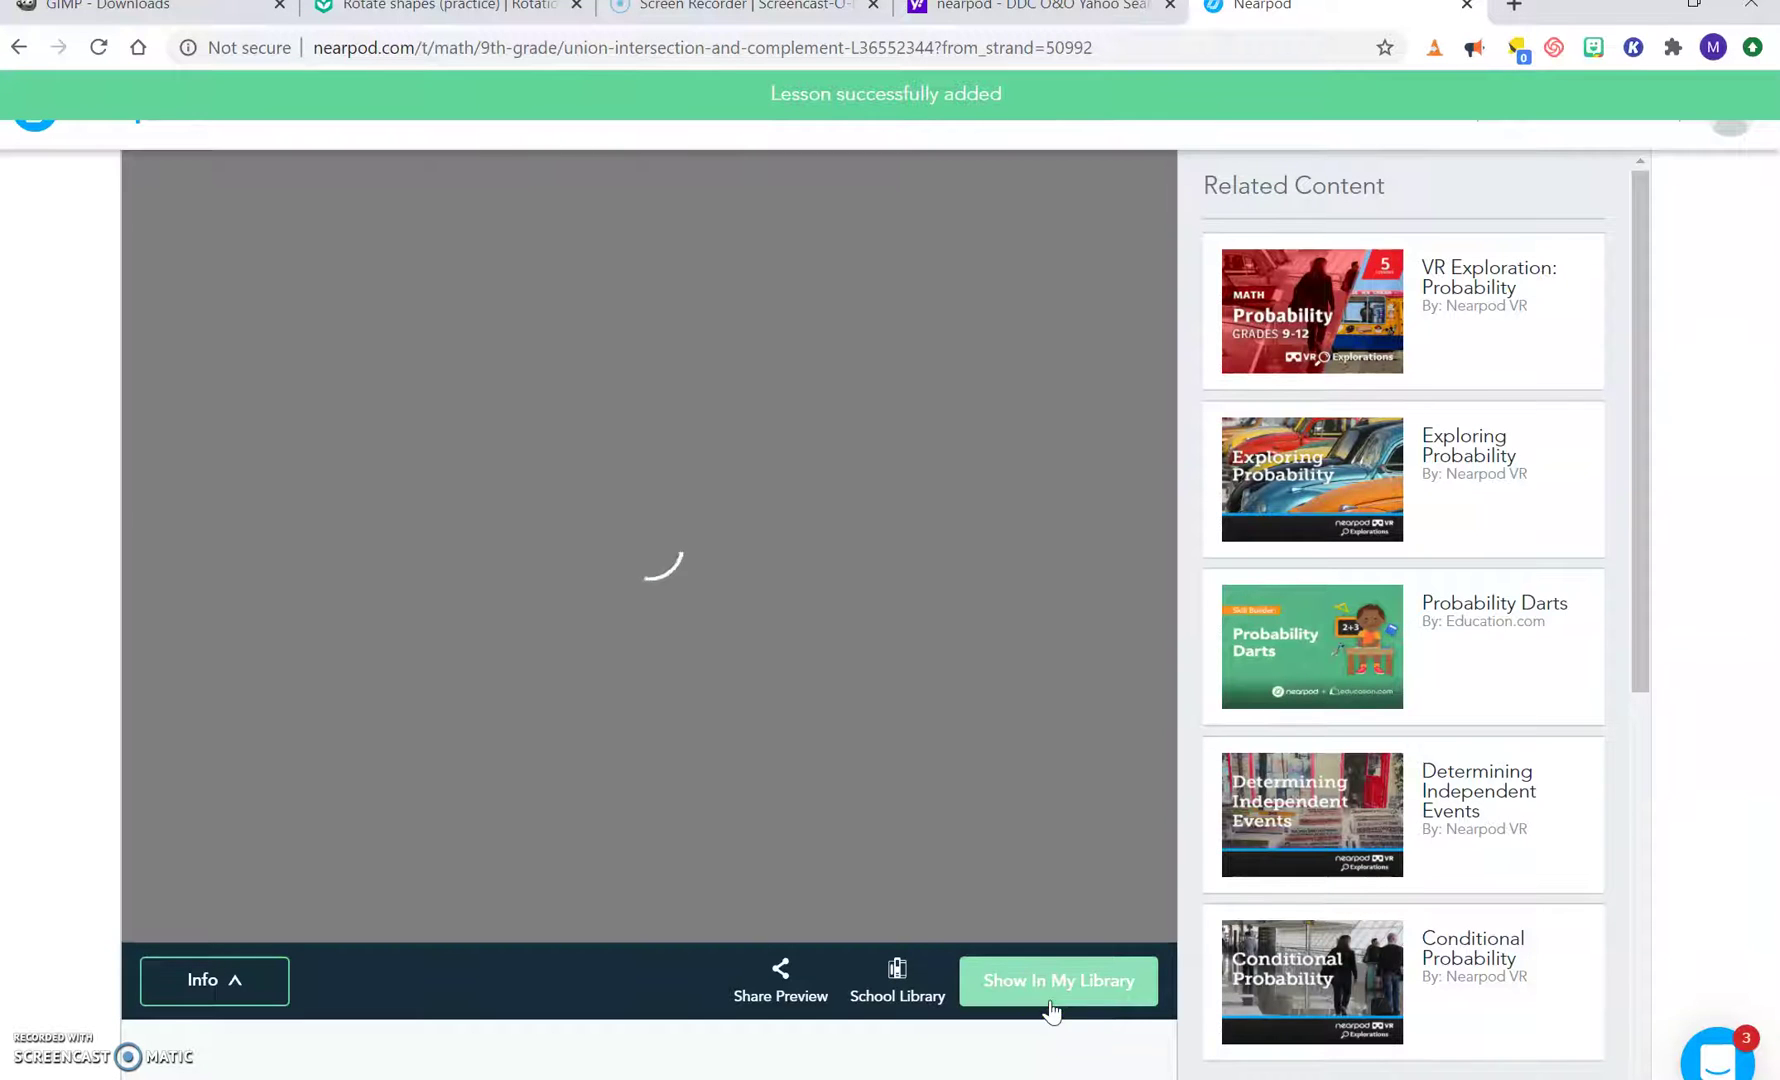
{"action": "left_click", "coordinate": [986, 182]}
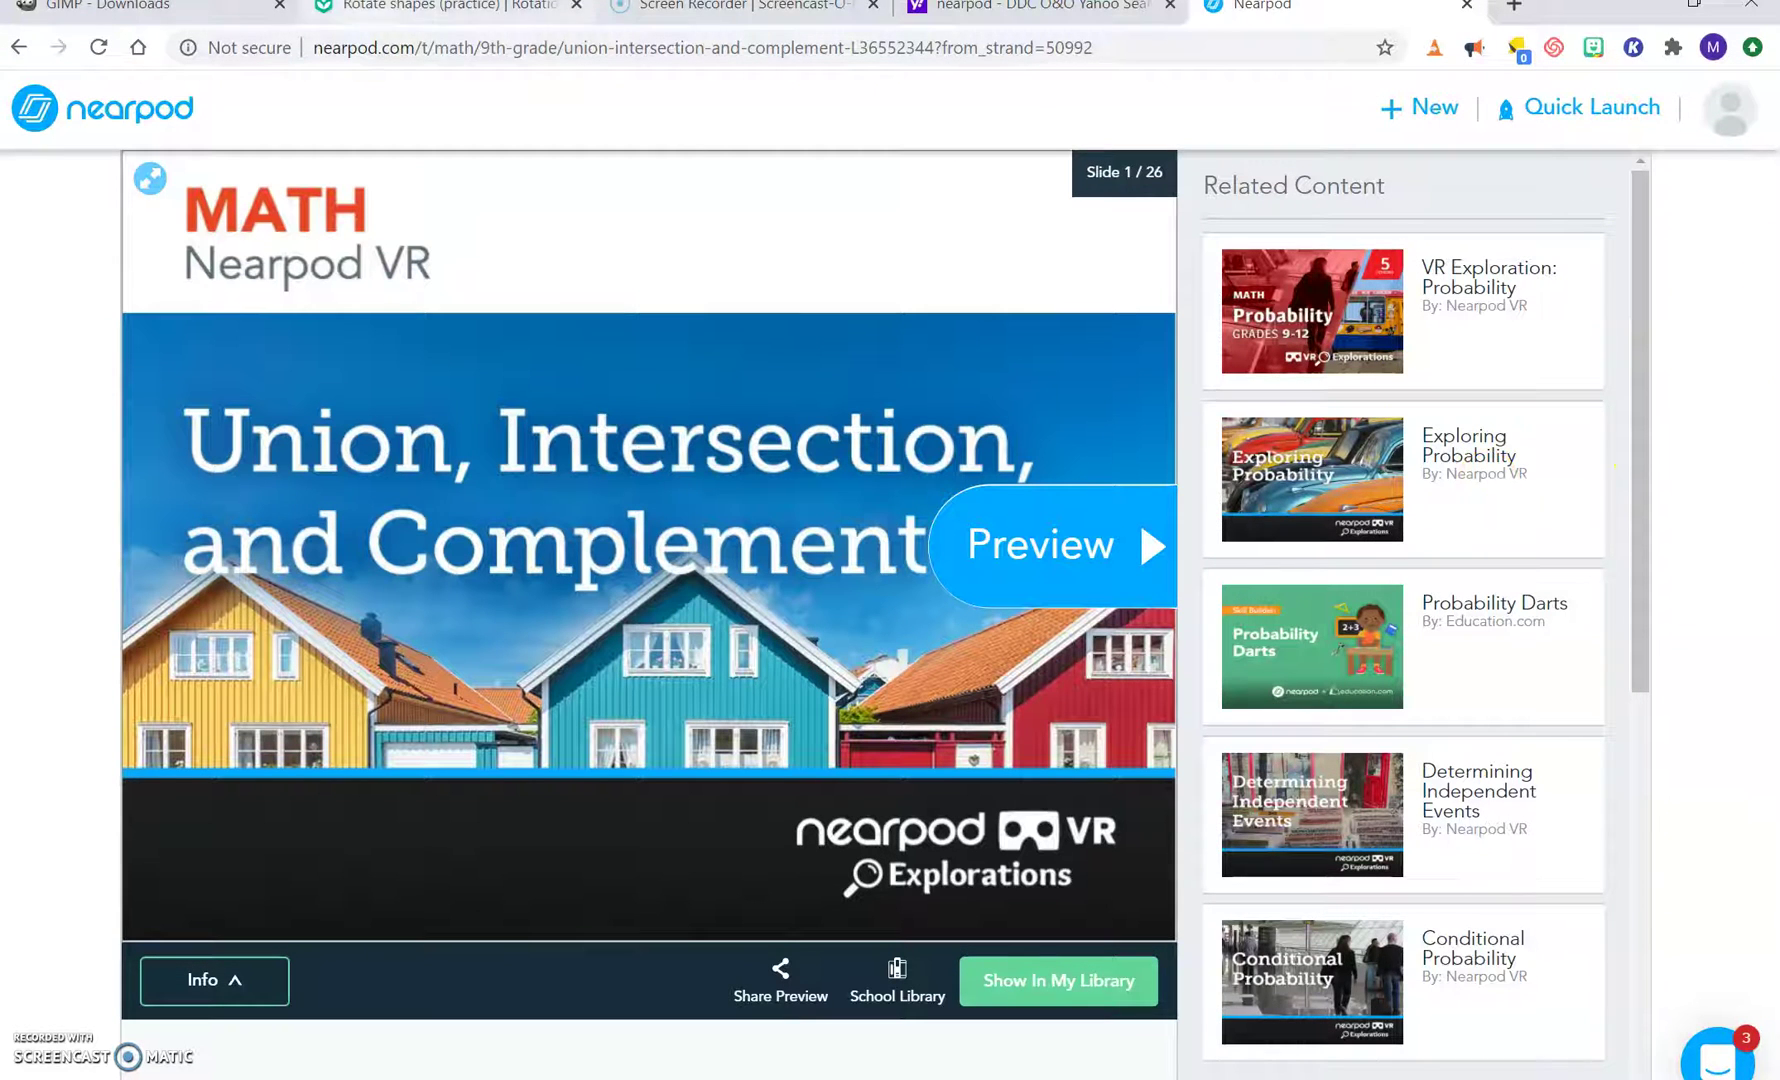
{"action": "left_click", "coordinate": [83, 135]}
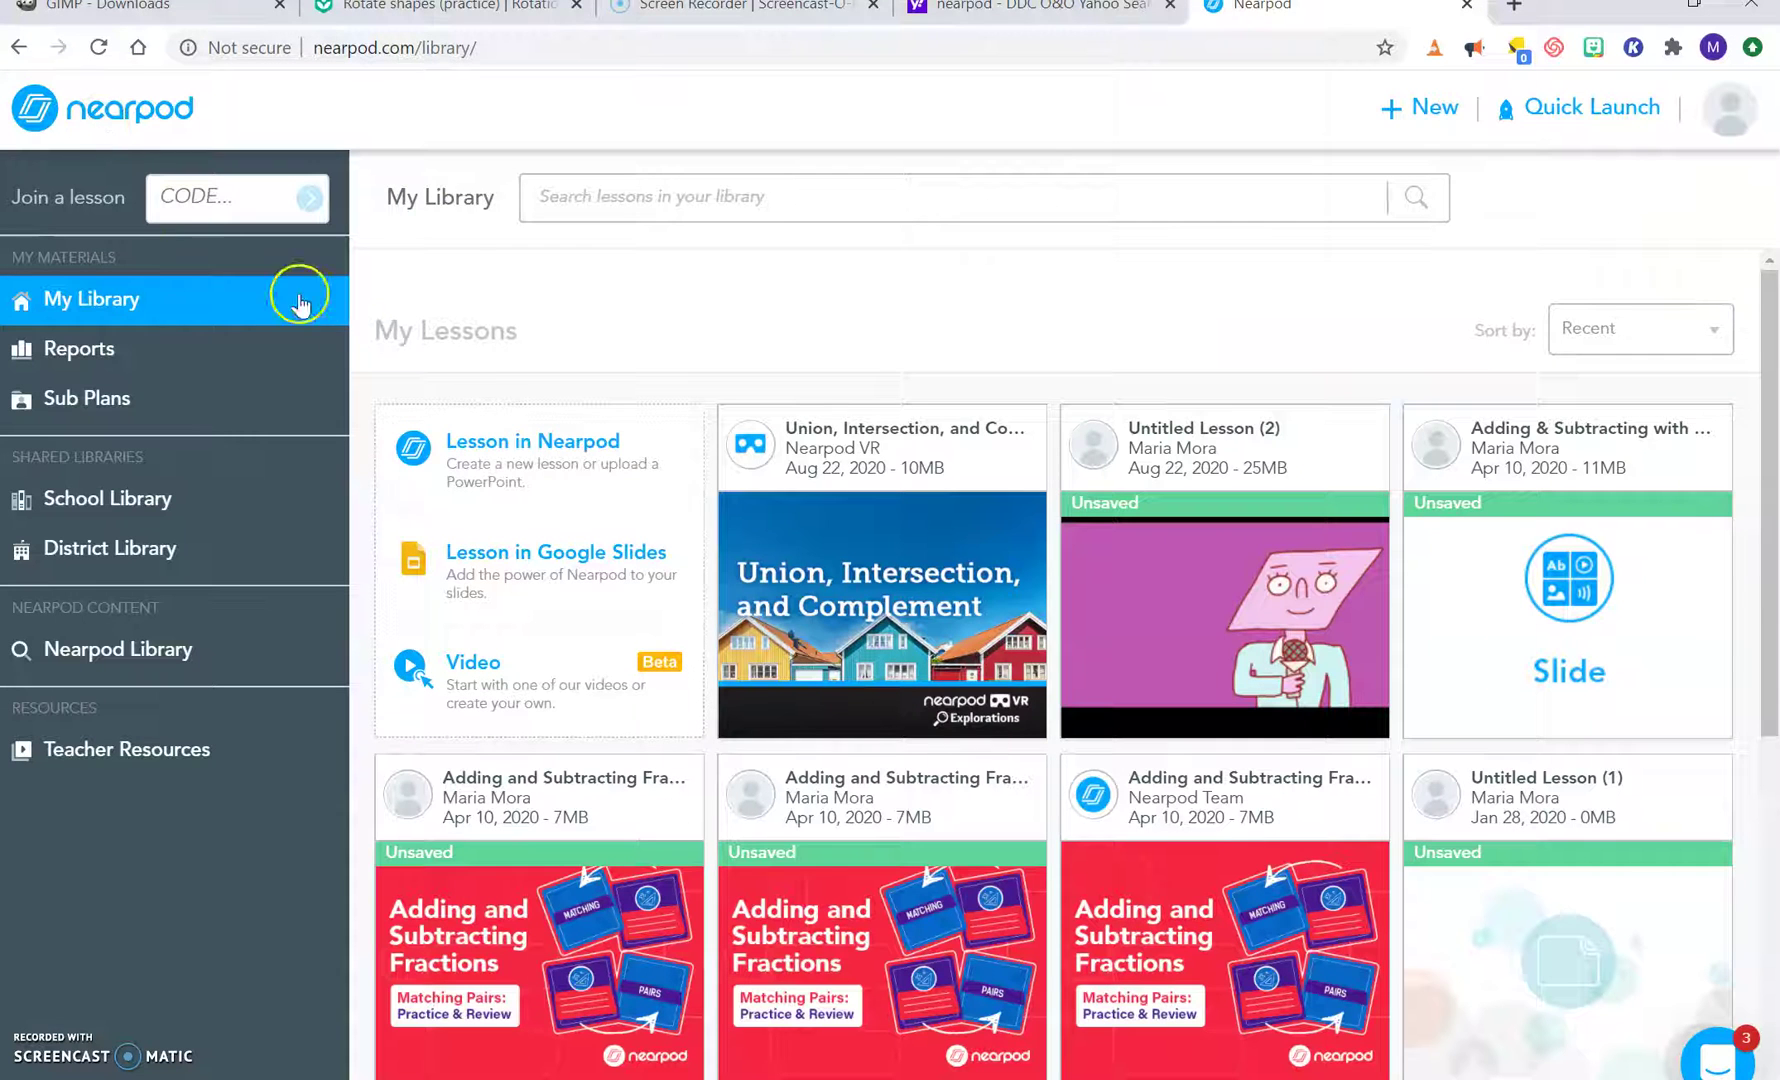
Review the Union, Intersection, and Complement lesson's delivery options, and open it for editing as a duplicate that keeps the original
{"action": "mouse_move", "coordinate": [763, 576]}
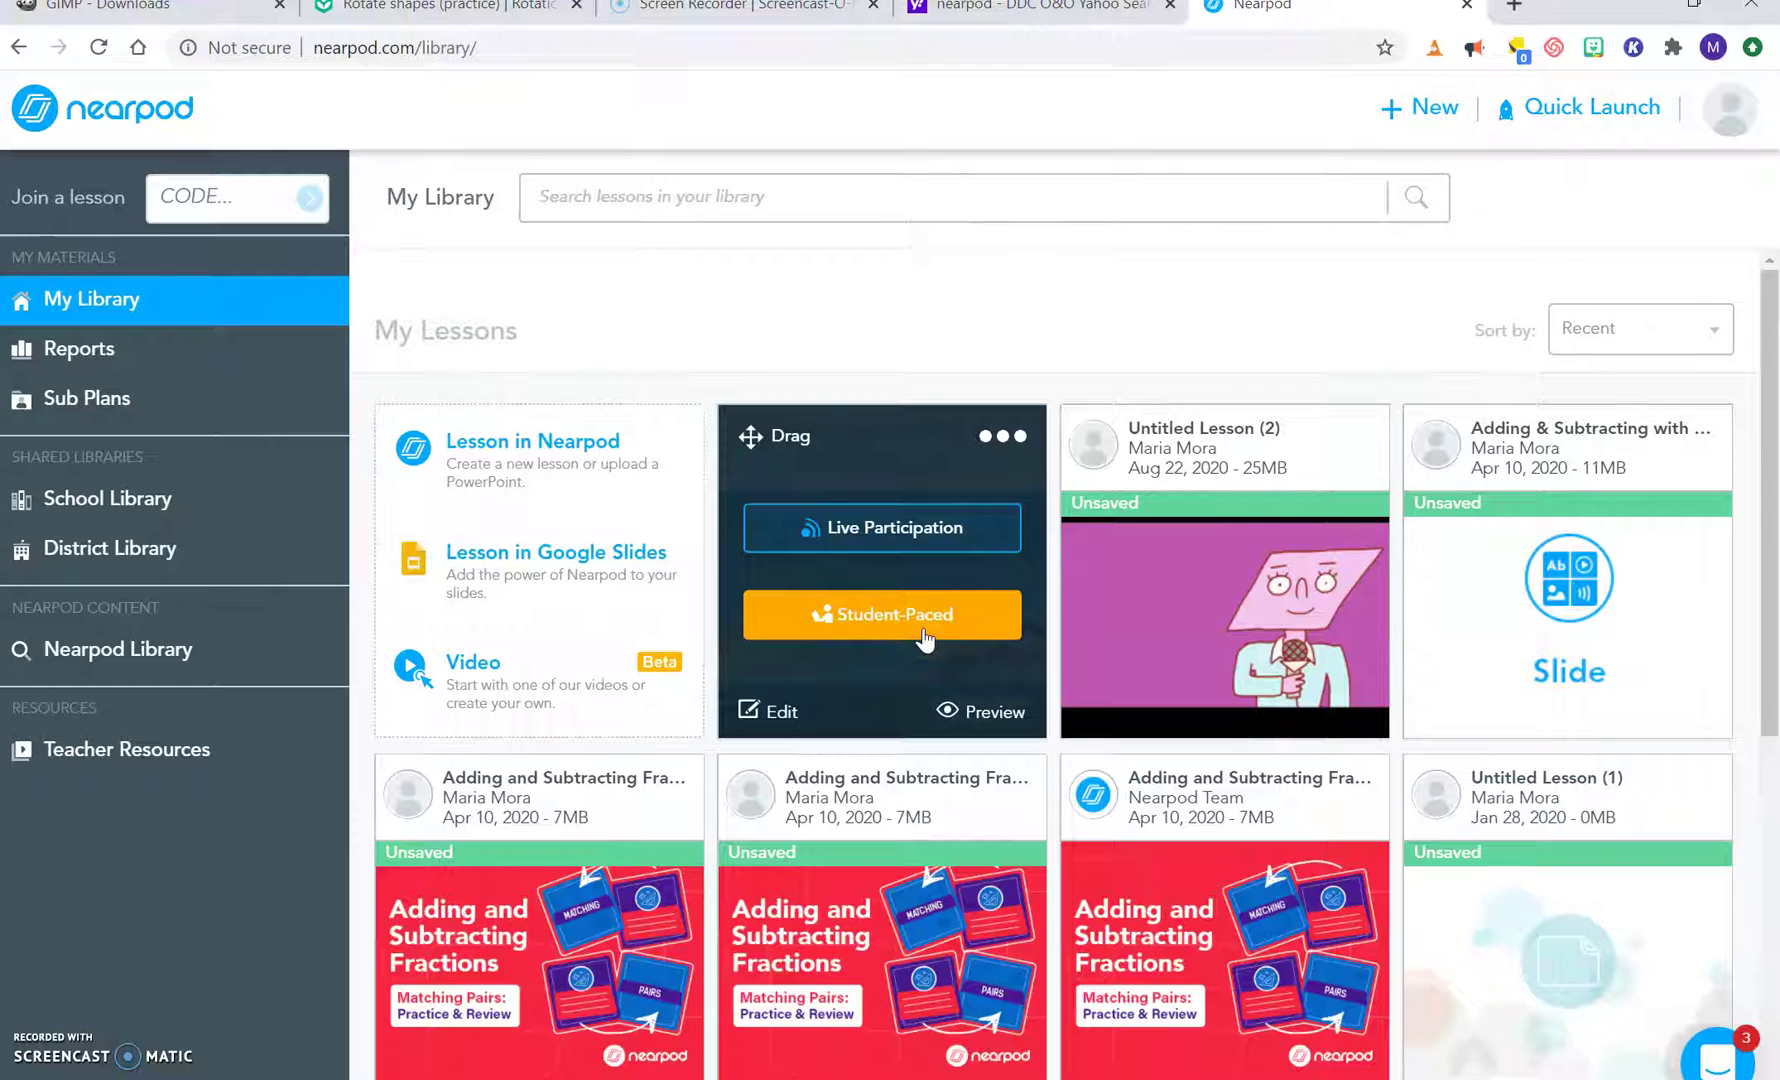
{"action": "left_click", "coordinate": [882, 437]}
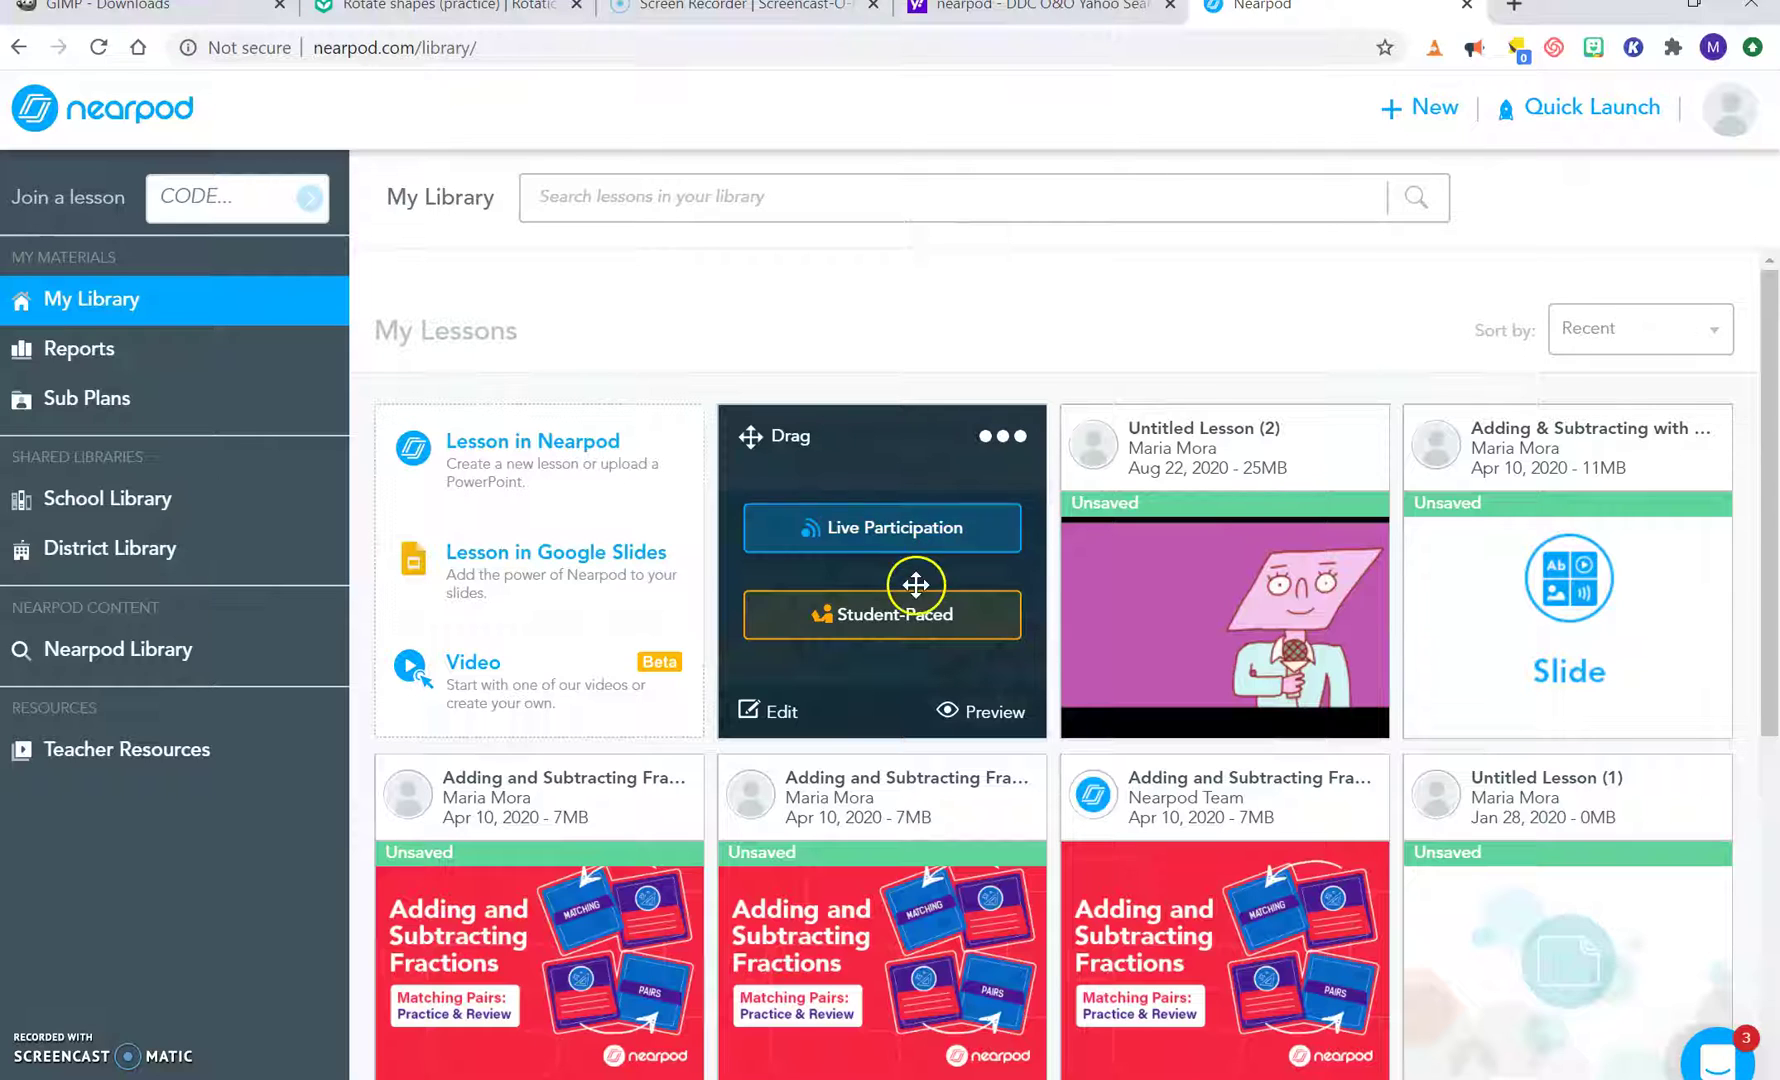
{"action": "left_click", "coordinate": [910, 637]}
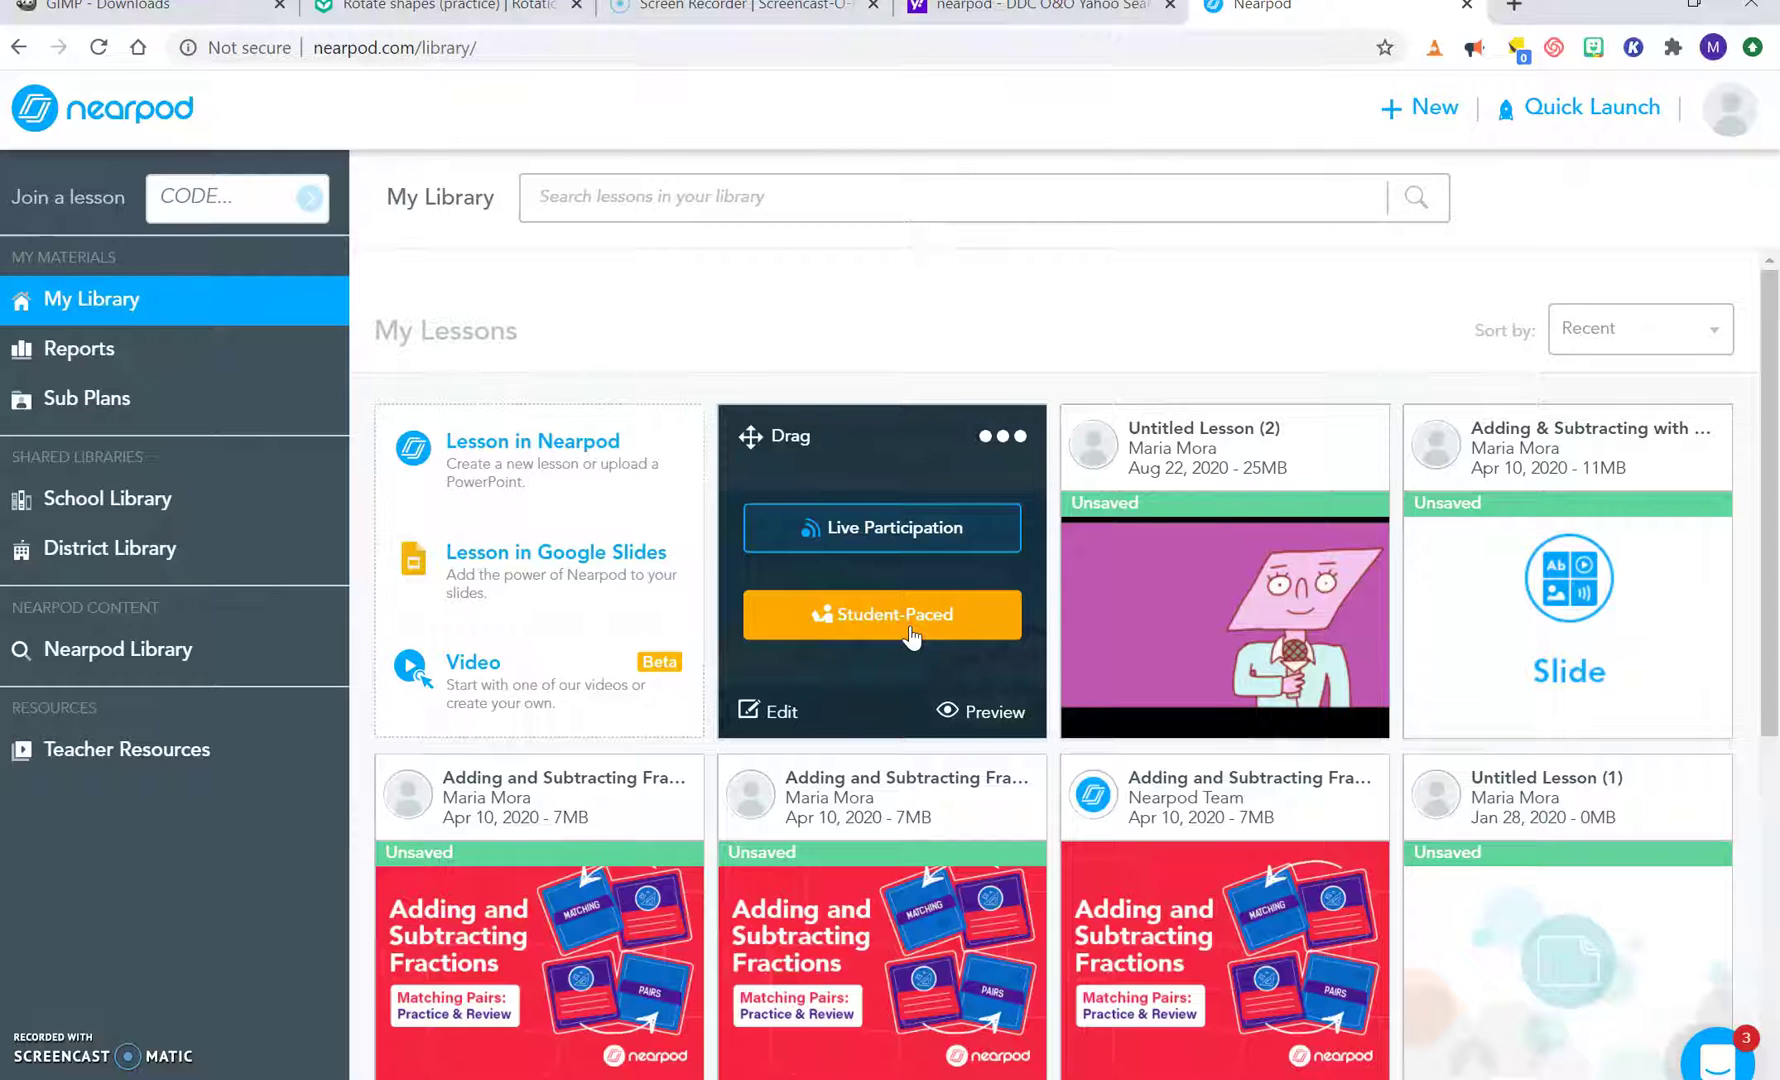
{"action": "left_click", "coordinate": [776, 711]}
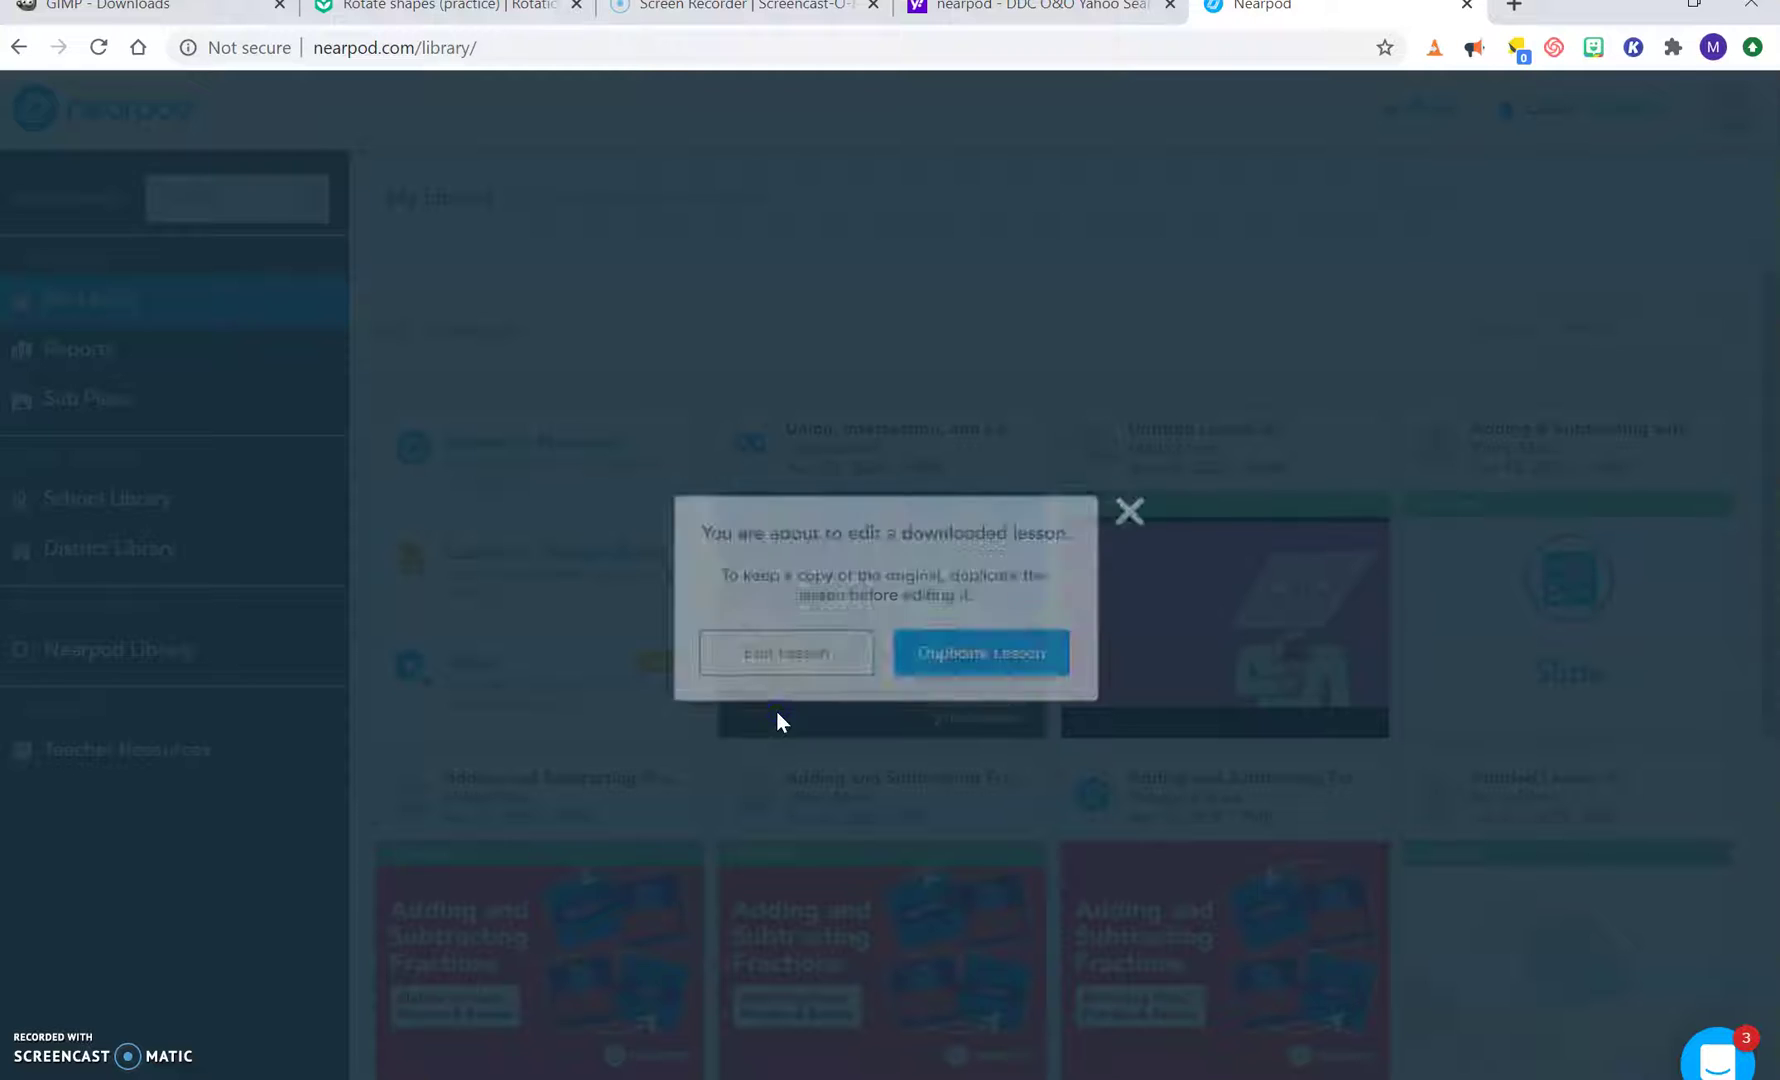
{"action": "left_click", "coordinate": [985, 660]}
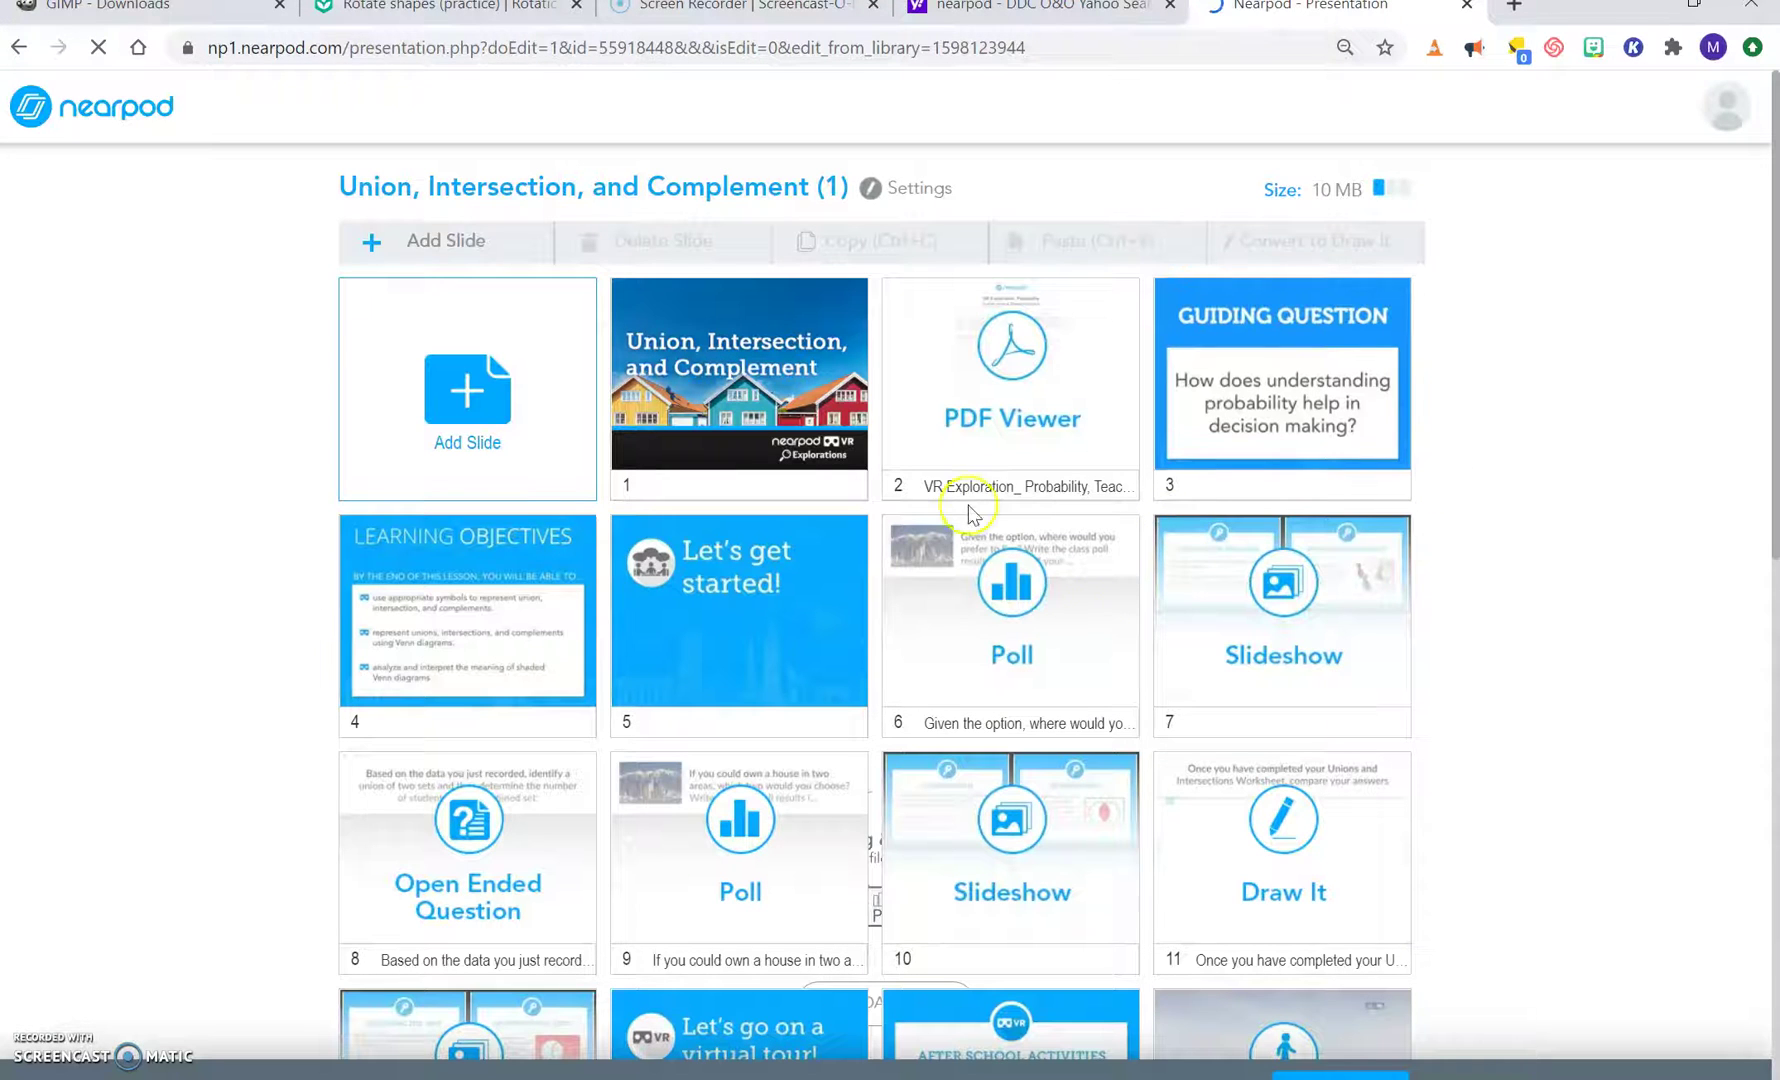
Look through all the slides of the duplicated lesson, selecting the Guiding Question and Learning Objectives slides along the way
{"action": "scroll", "coordinate": [1507, 717], "scroll_direction": "down", "scroll_amount": 10}
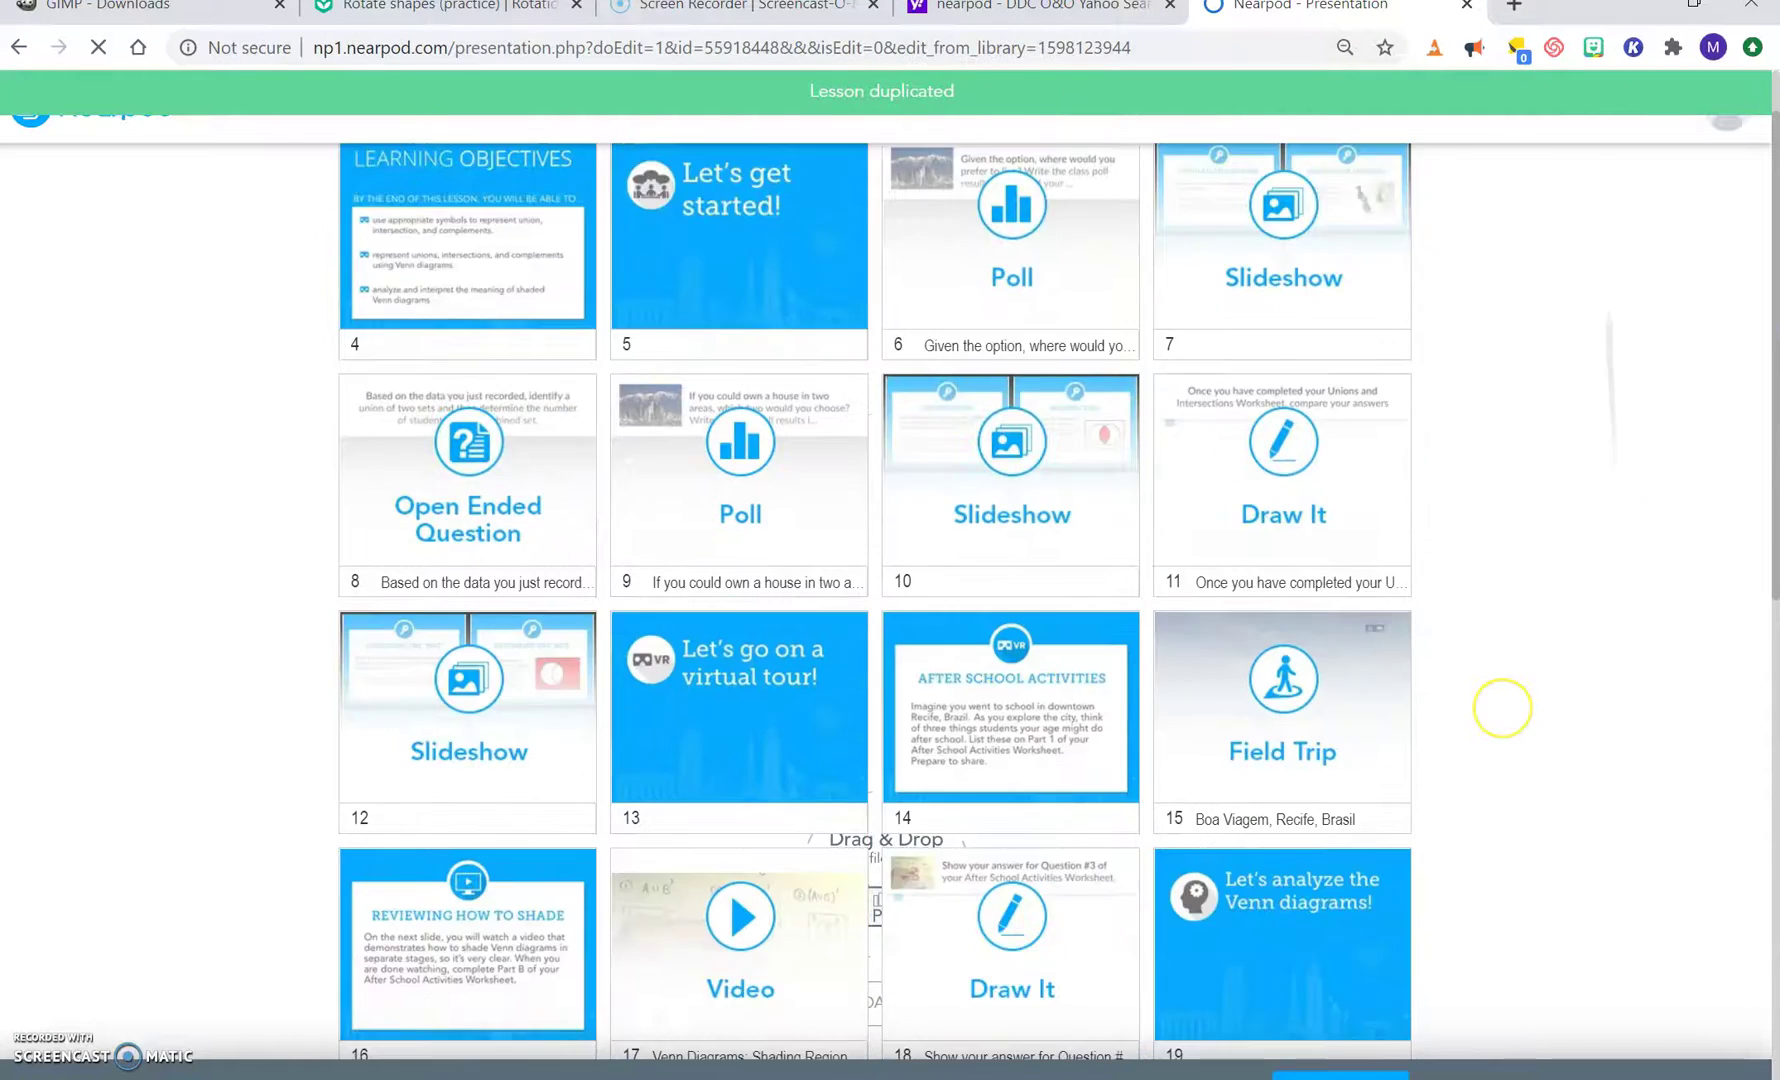
{"action": "scroll", "coordinate": [1145, 650], "scroll_direction": "up", "scroll_amount": 10}
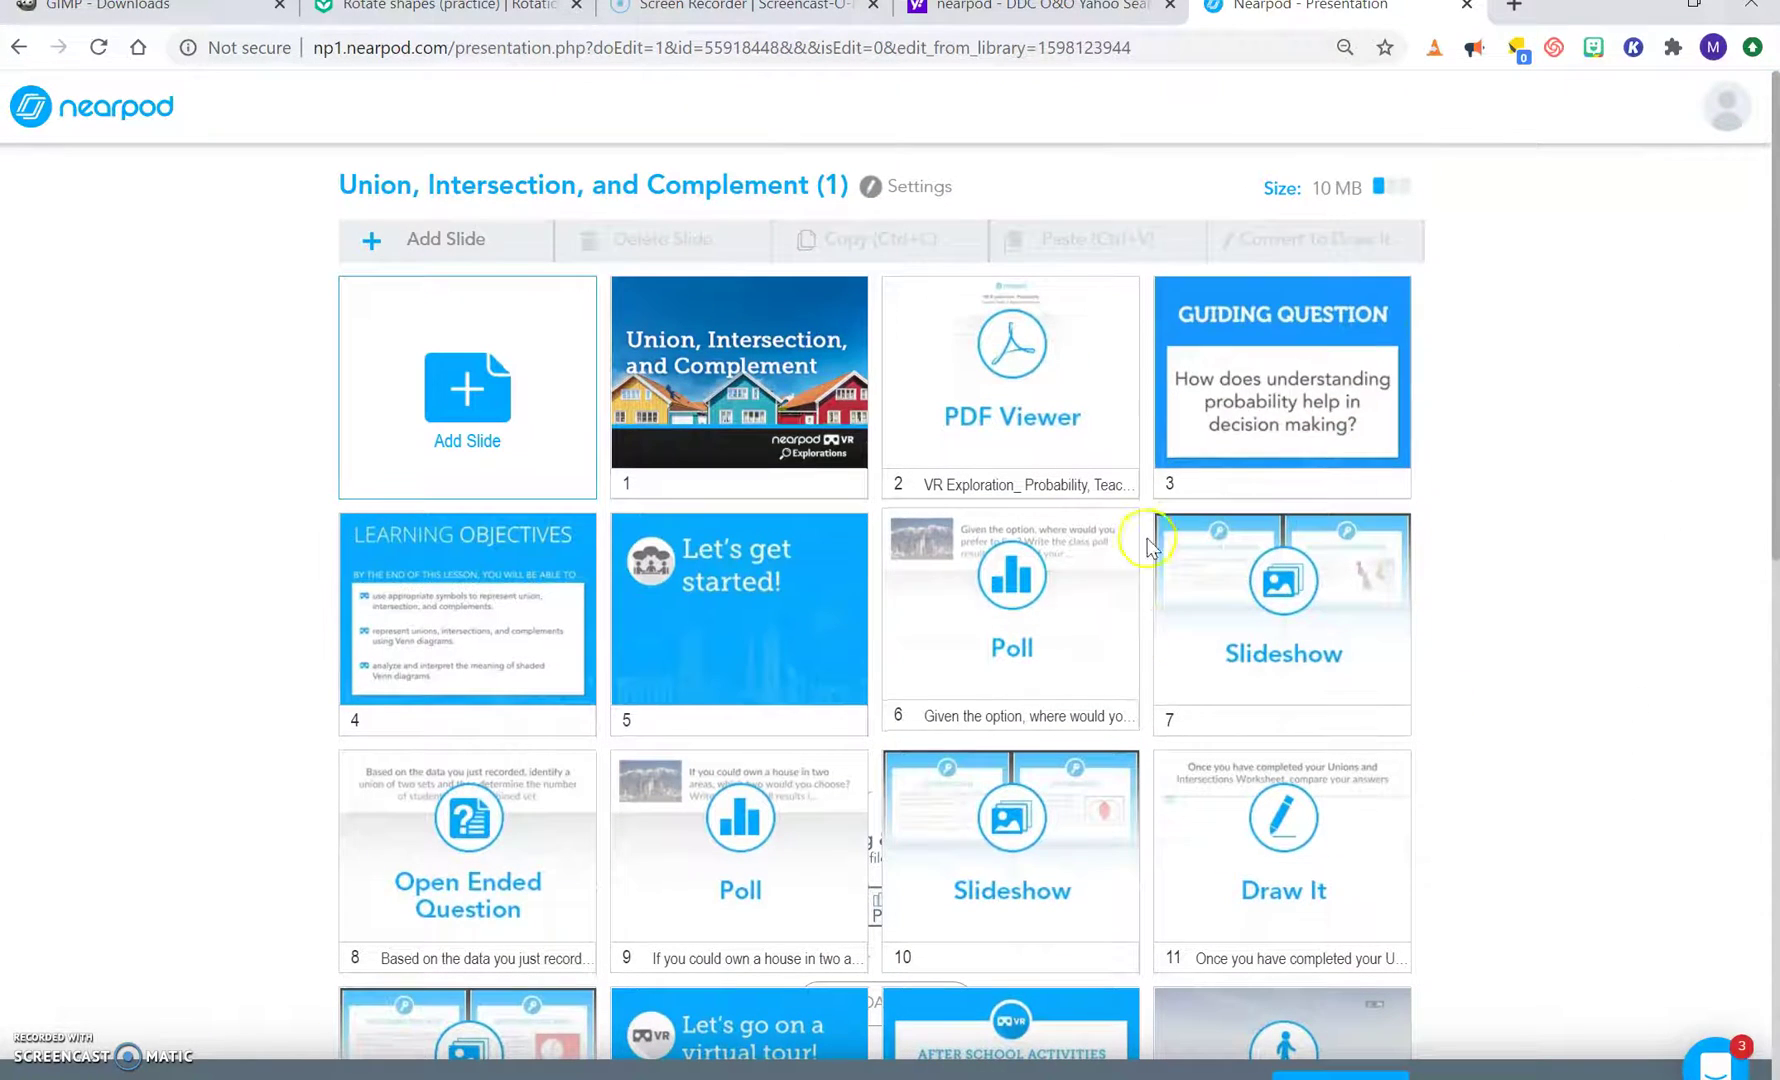
{"action": "left_click", "coordinate": [1266, 384]}
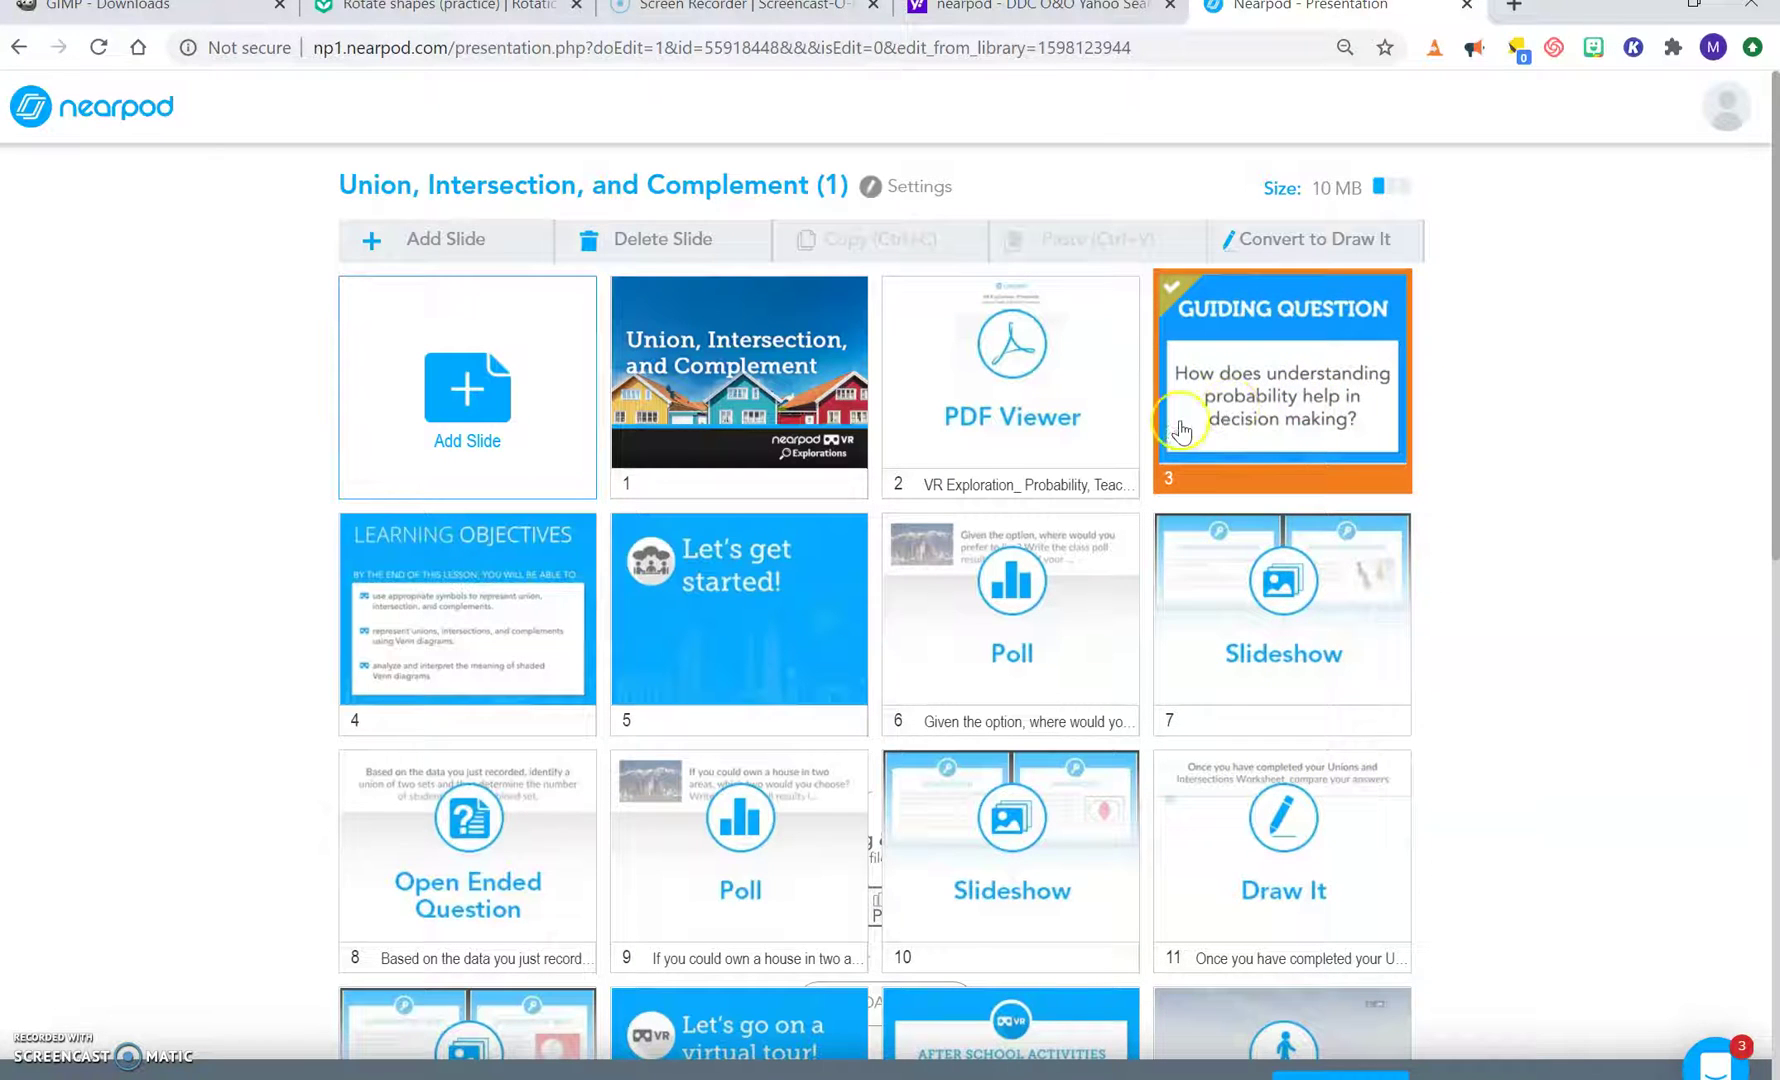
{"action": "left_click", "coordinate": [1310, 422]}
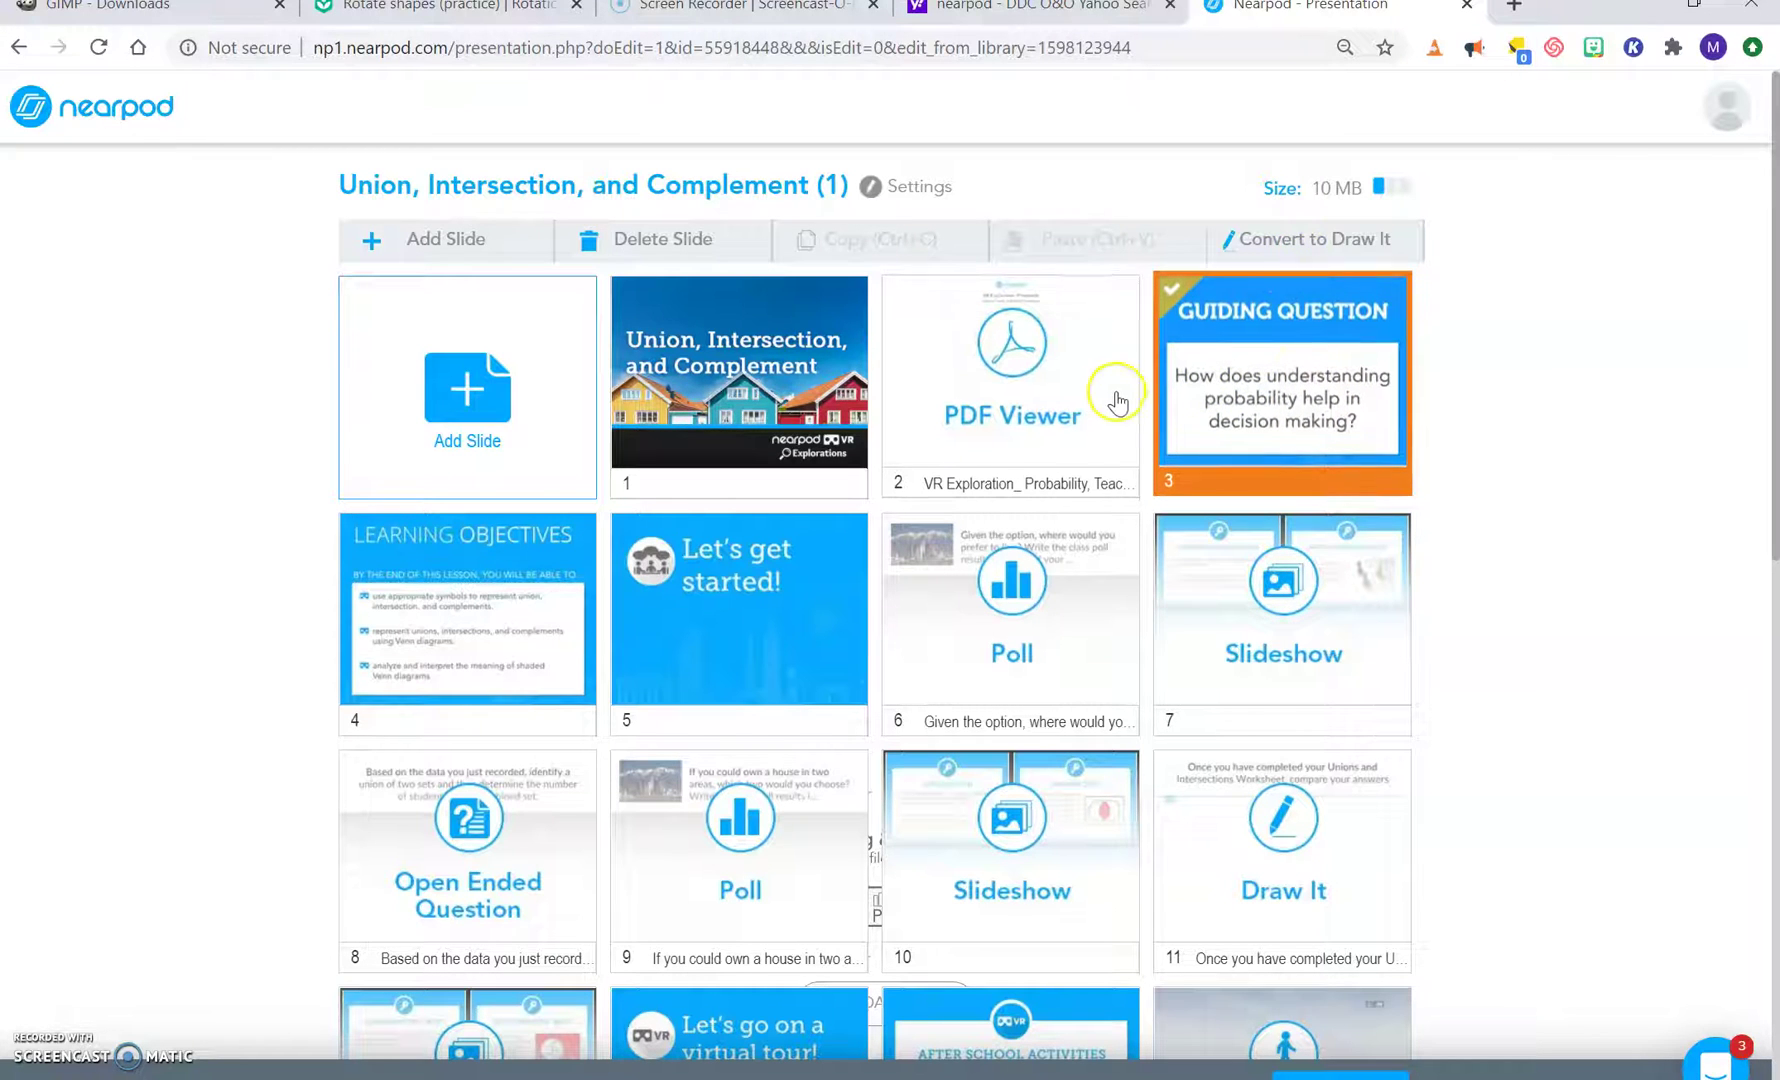
{"action": "left_click", "coordinate": [506, 603]}
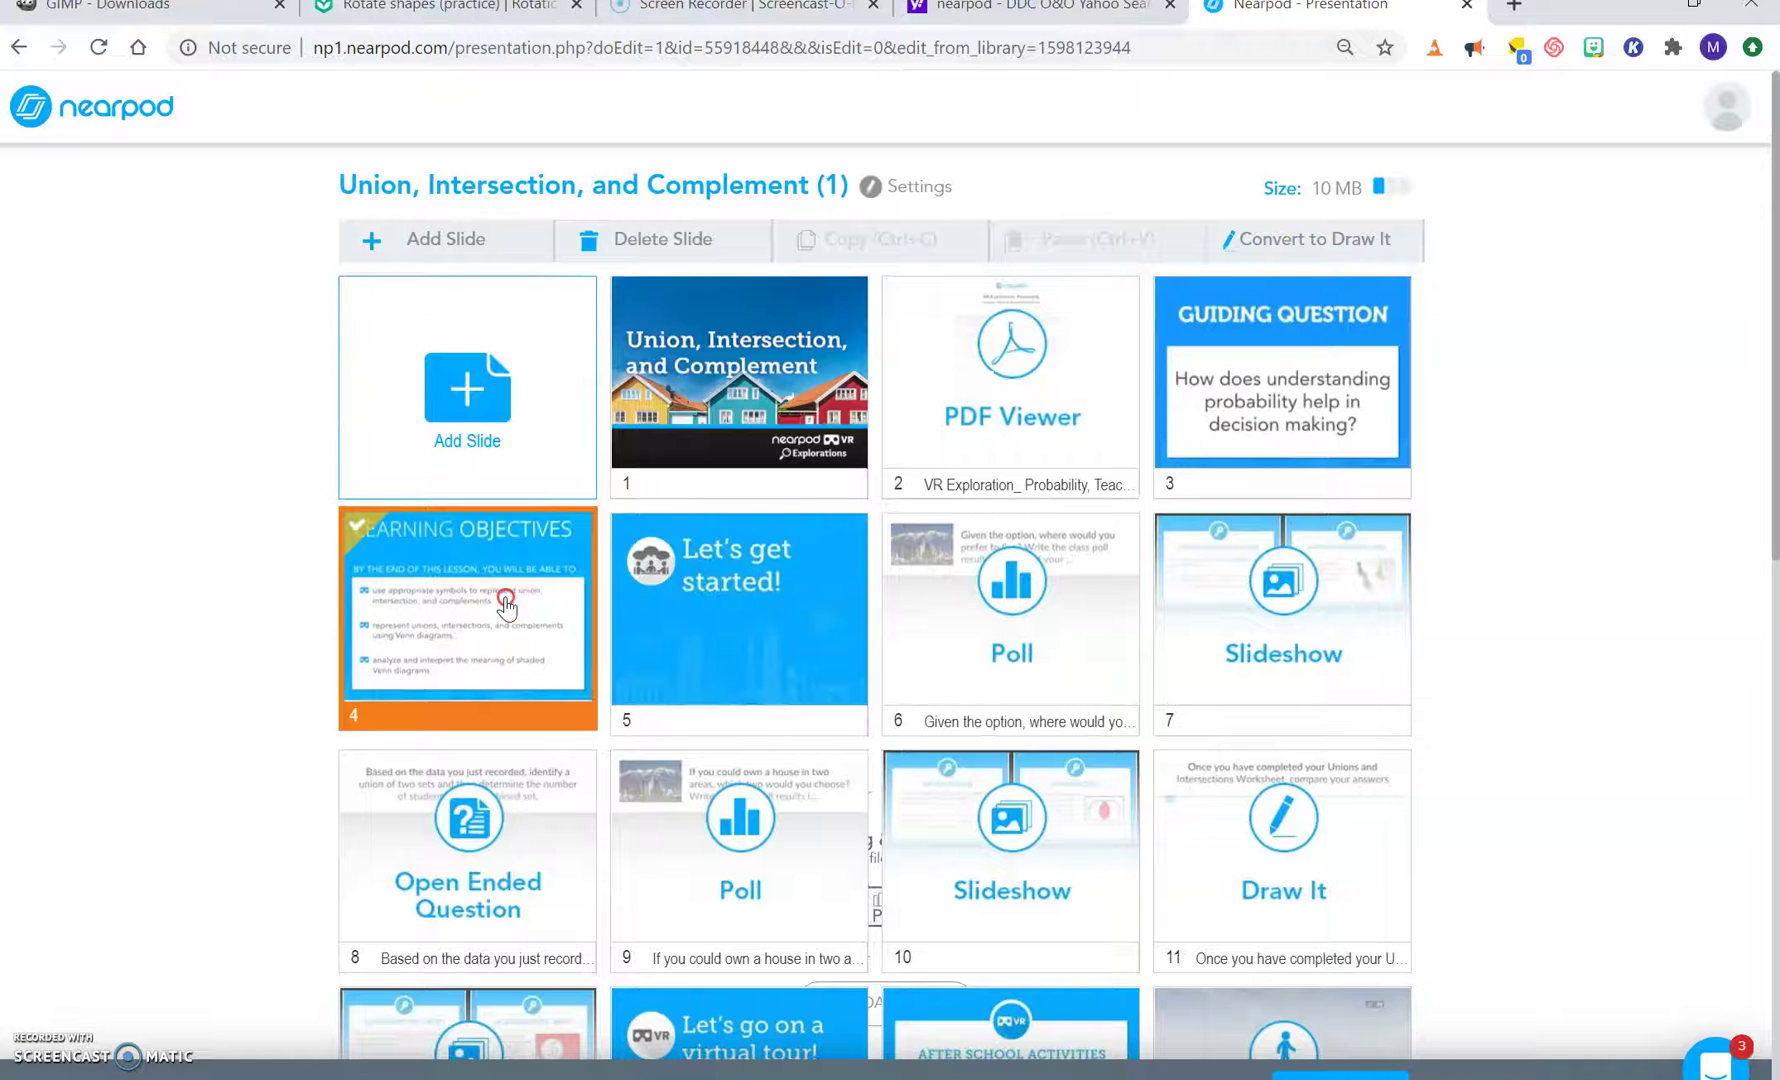
{"action": "right_click", "coordinate": [506, 603]}
{"action": "left_click", "coordinate": [505, 600]}
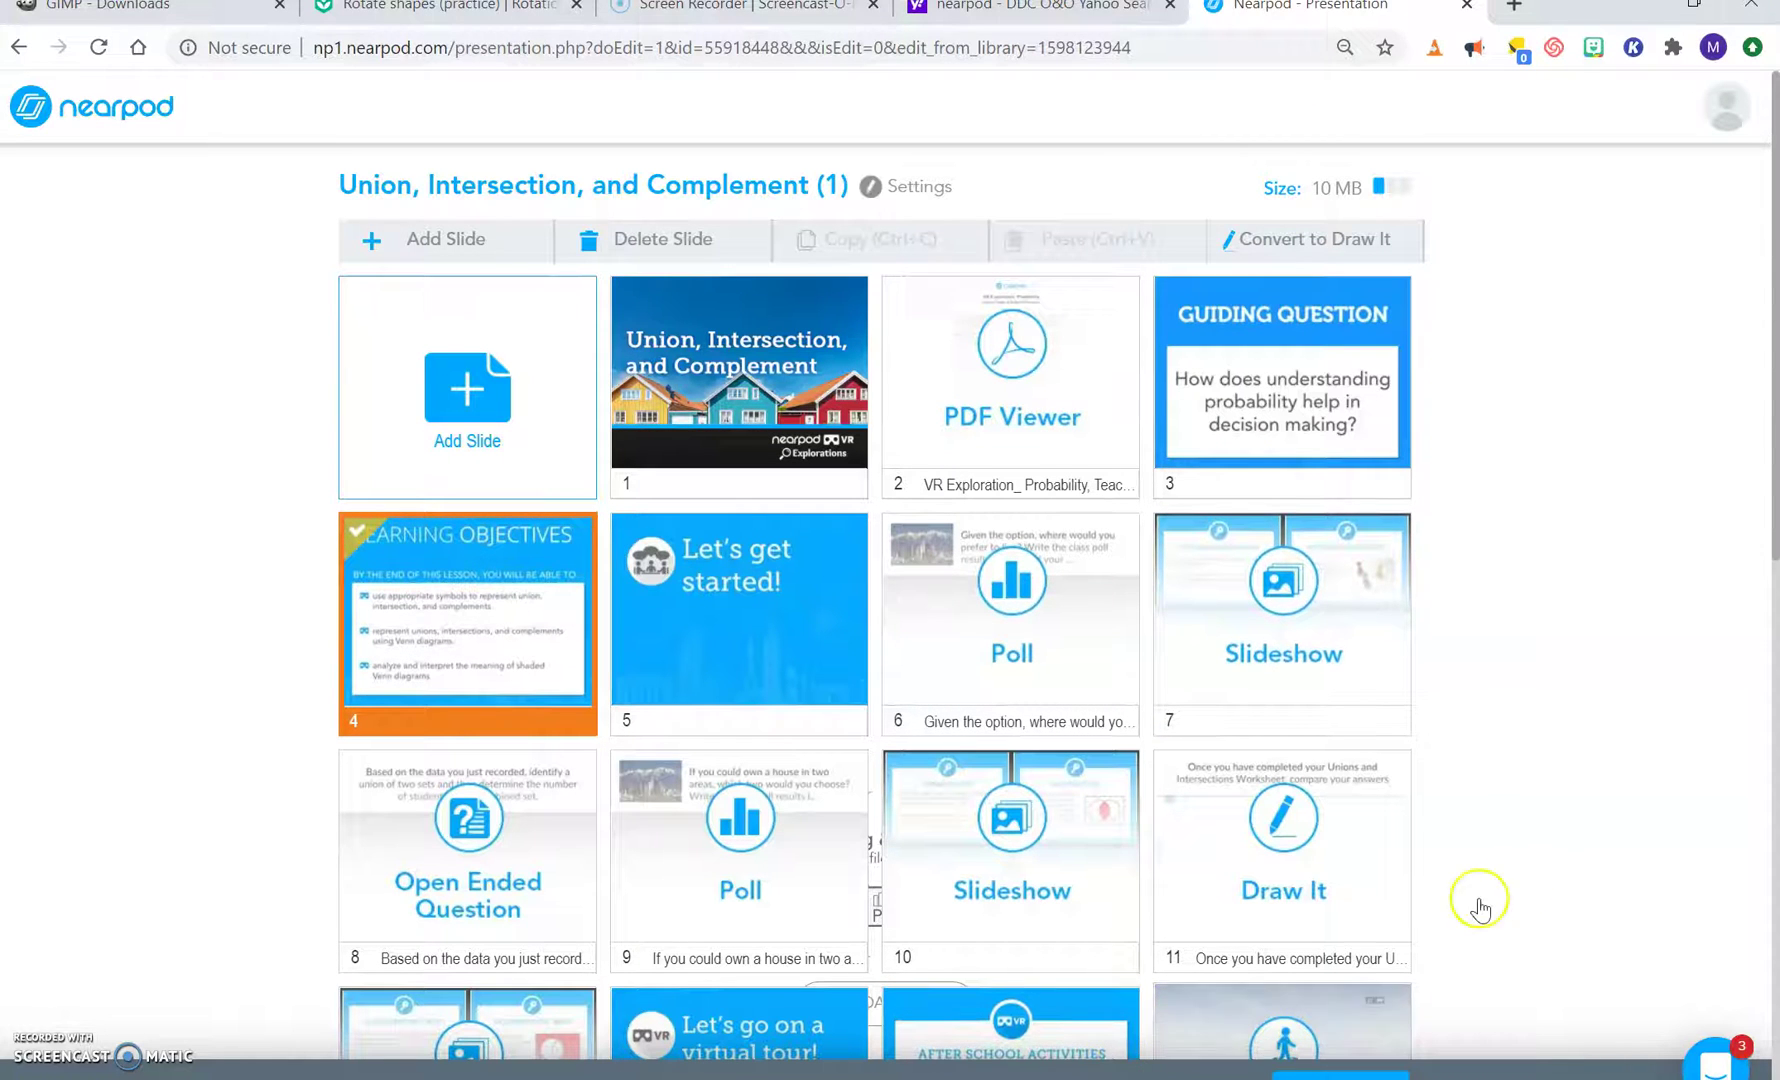
{"action": "scroll", "coordinate": [1545, 878], "scroll_direction": "down", "scroll_amount": 3}
{"action": "scroll", "coordinate": [1545, 878], "scroll_direction": "down", "scroll_amount": 5}
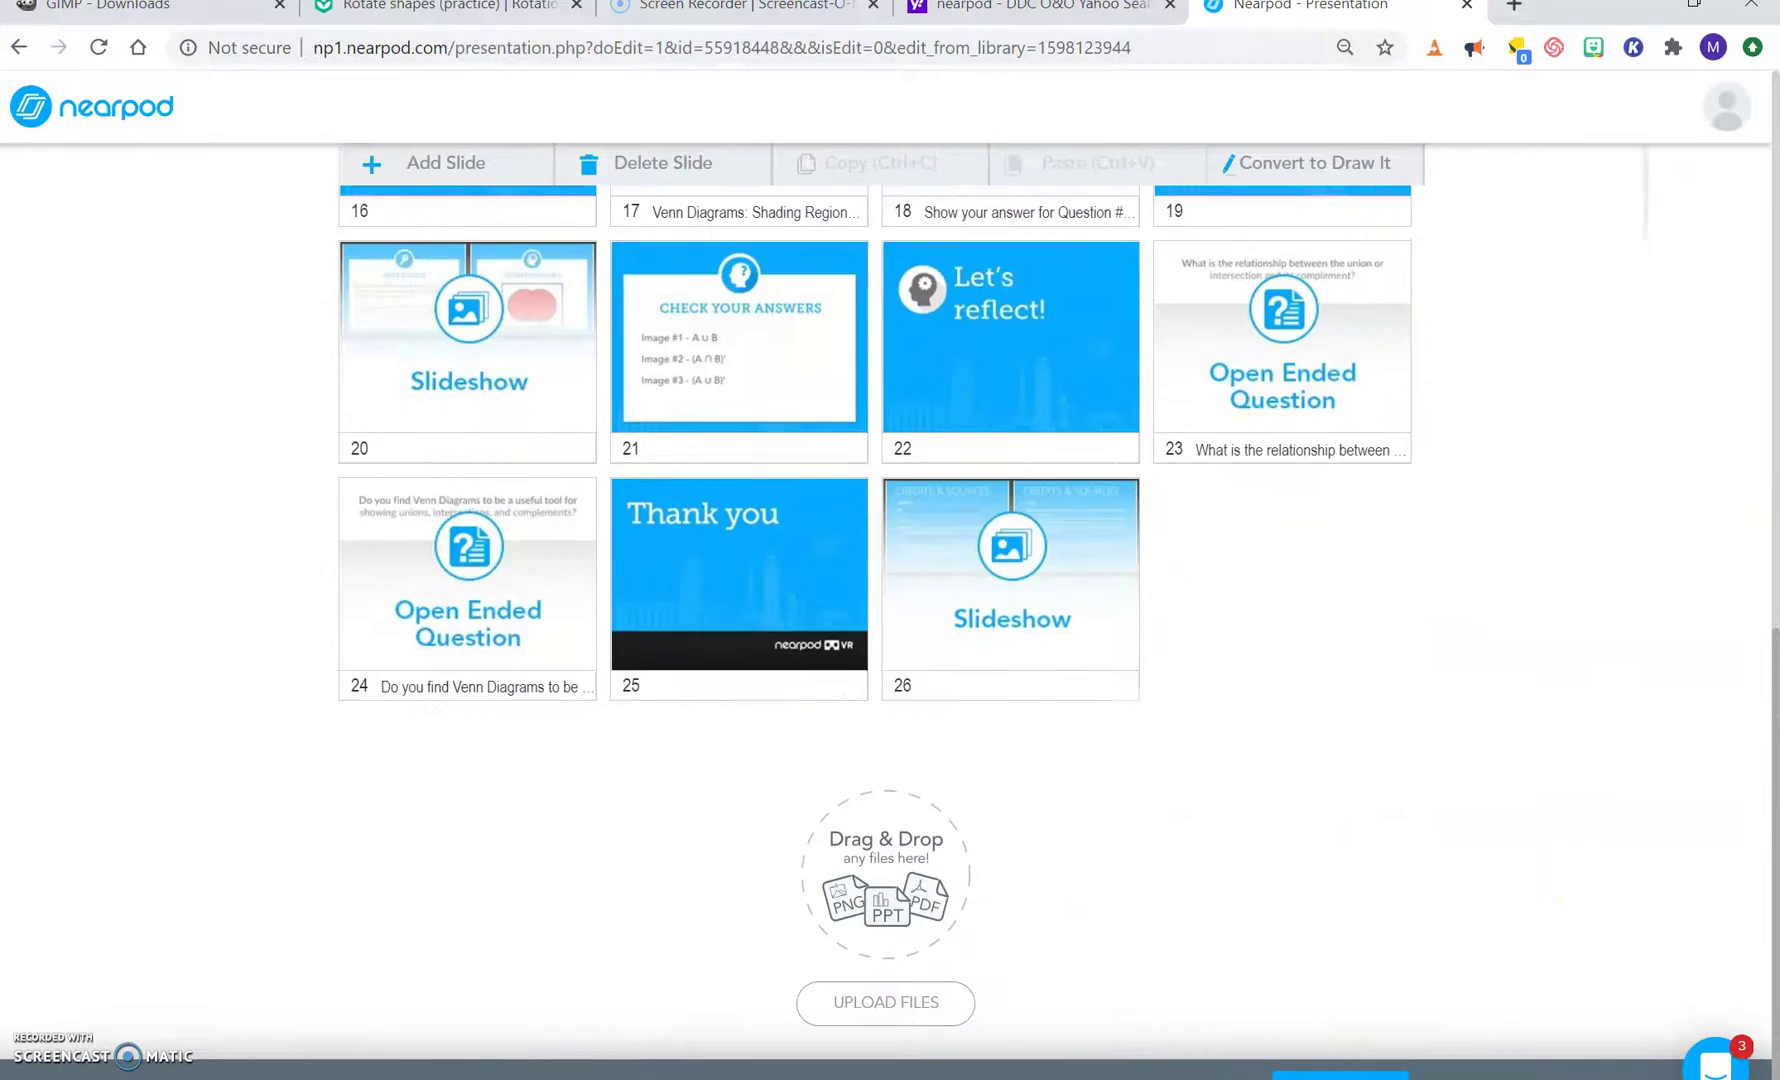
{"action": "scroll", "coordinate": [1545, 878], "scroll_direction": "down", "scroll_amount": 1}
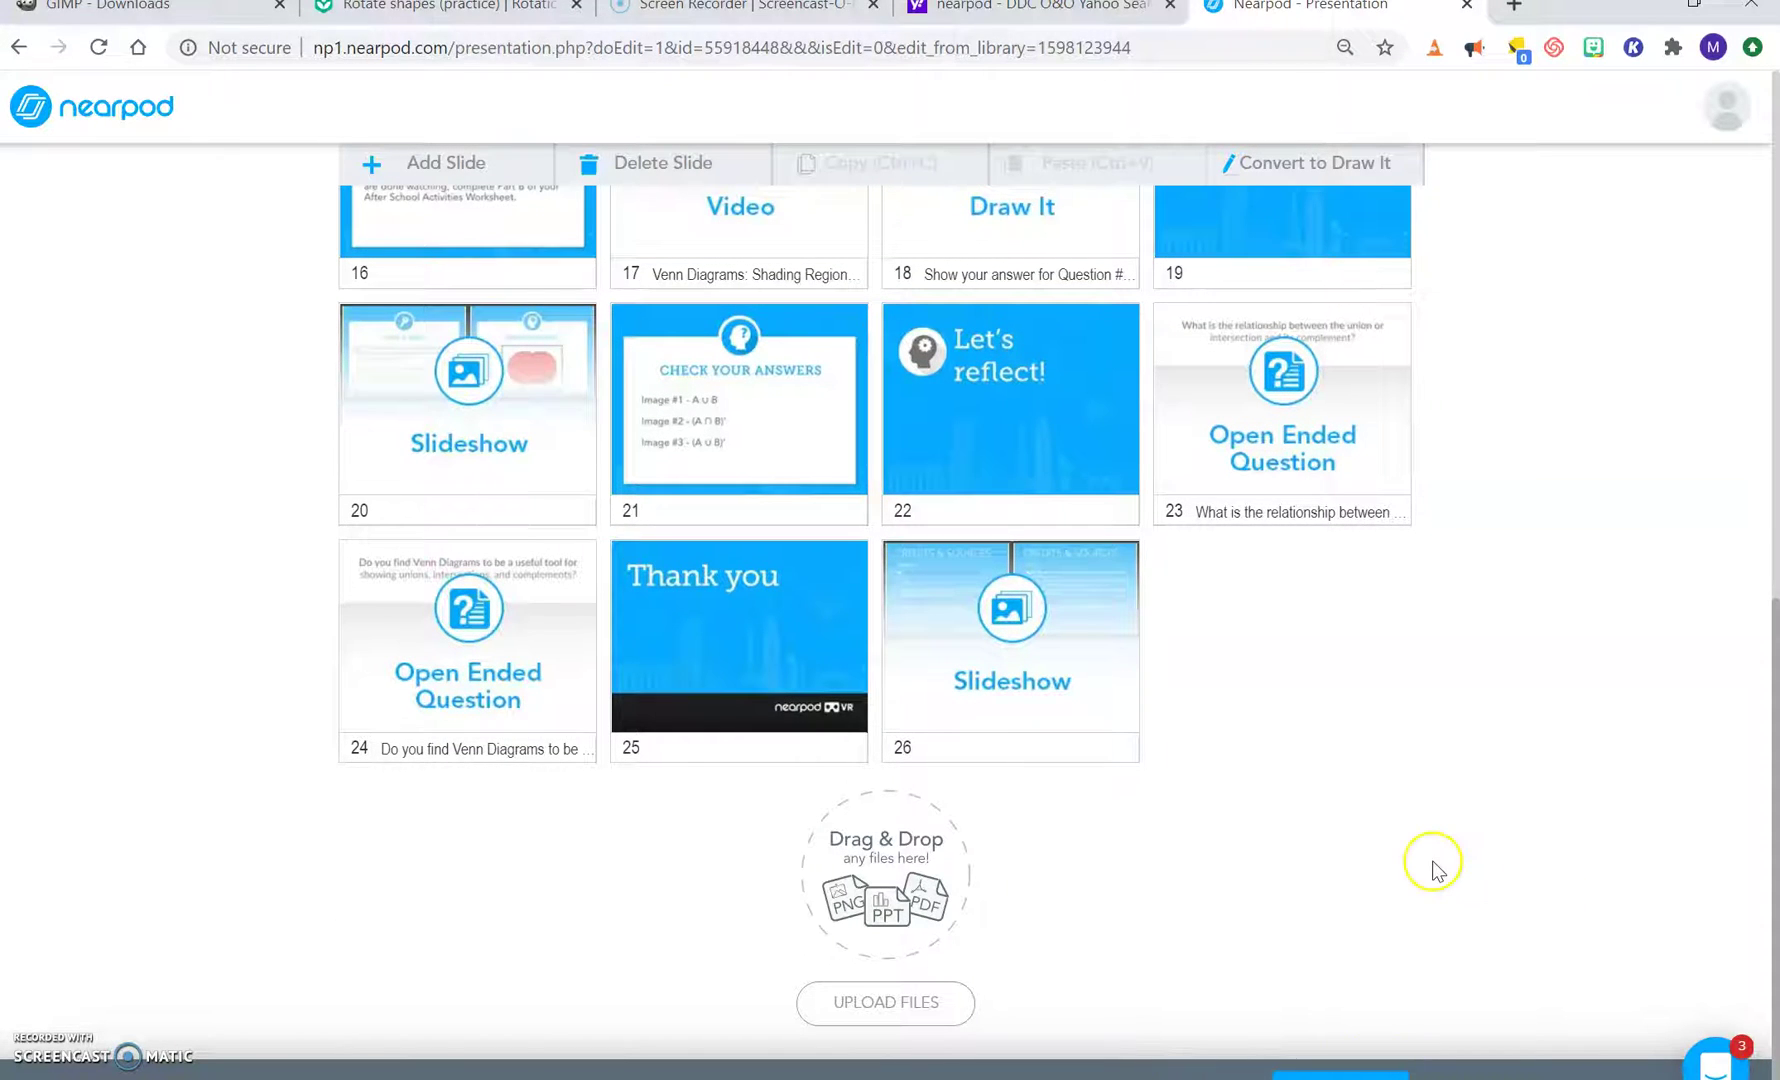
{"action": "scroll", "coordinate": [1432, 861], "scroll_direction": "up", "scroll_amount": 1}
{"action": "scroll", "coordinate": [1590, 536], "scroll_direction": "up", "scroll_amount": 10}
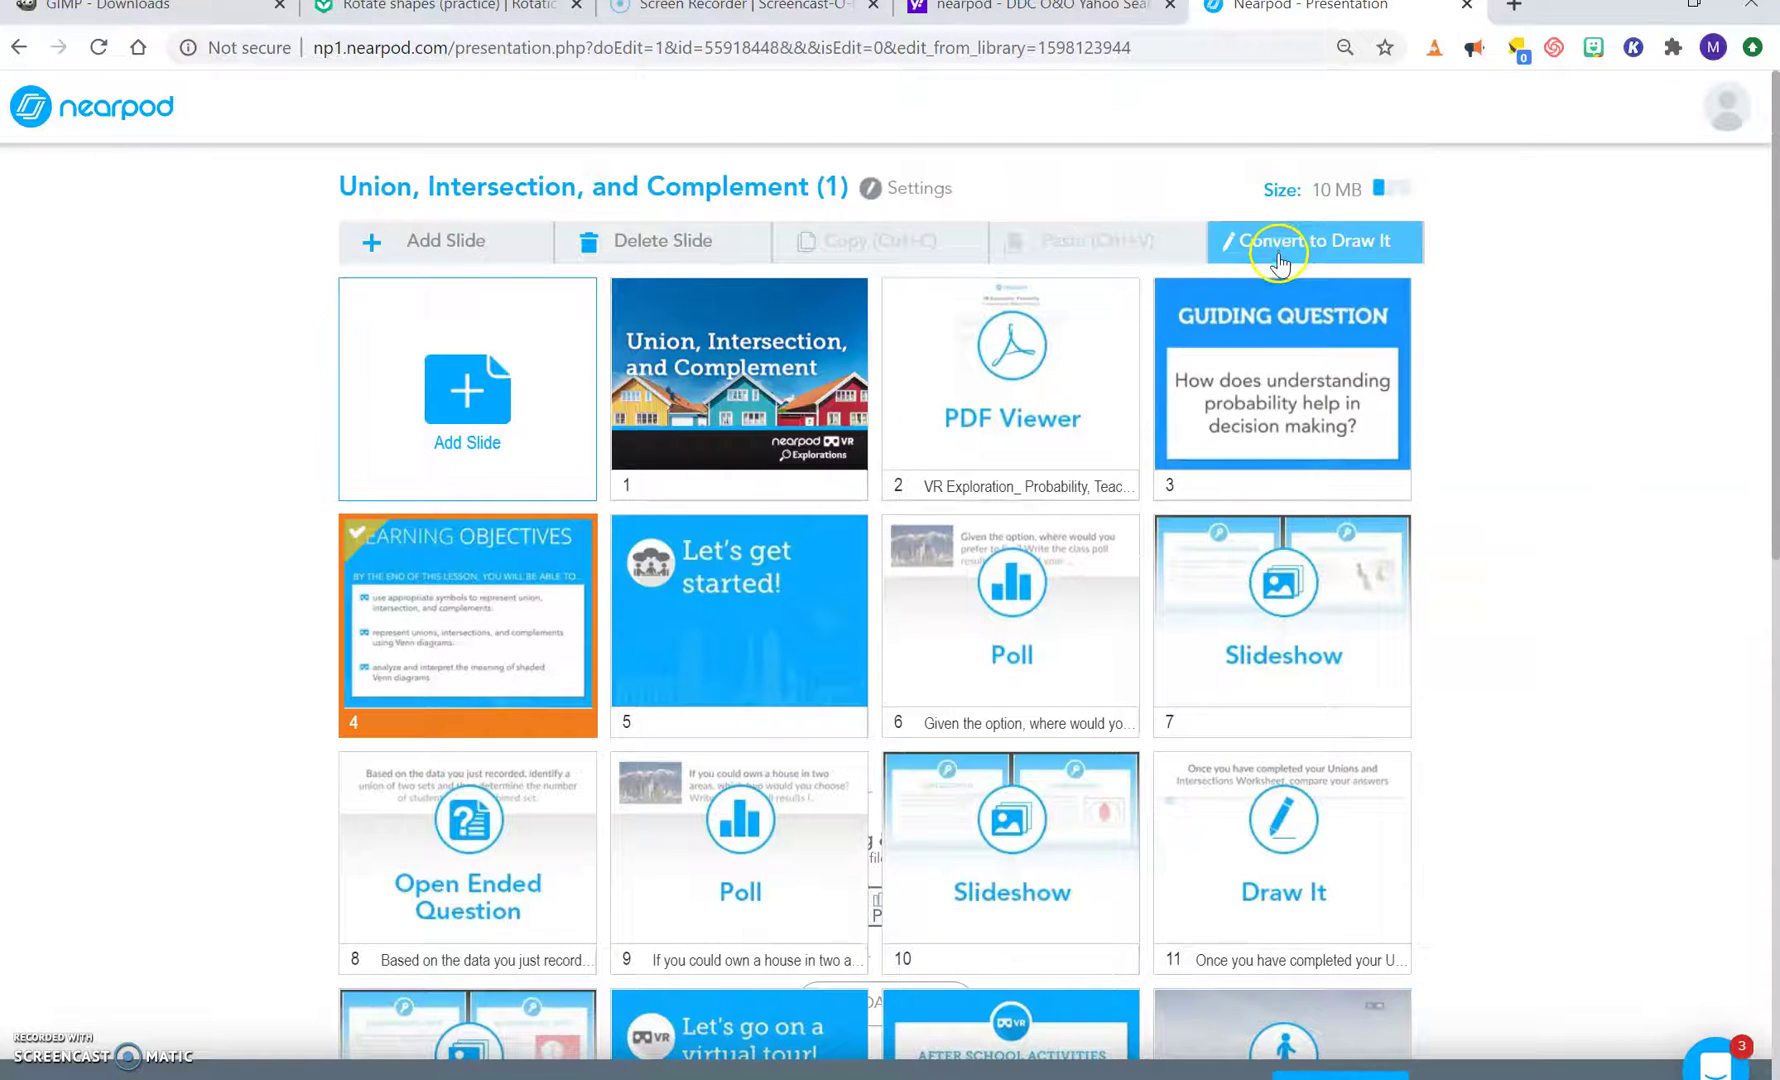
Open the Learning Objectives slide in the slide editor, hide its themes, and leave the editor discarding any changes
{"action": "left_click", "coordinate": [470, 624]}
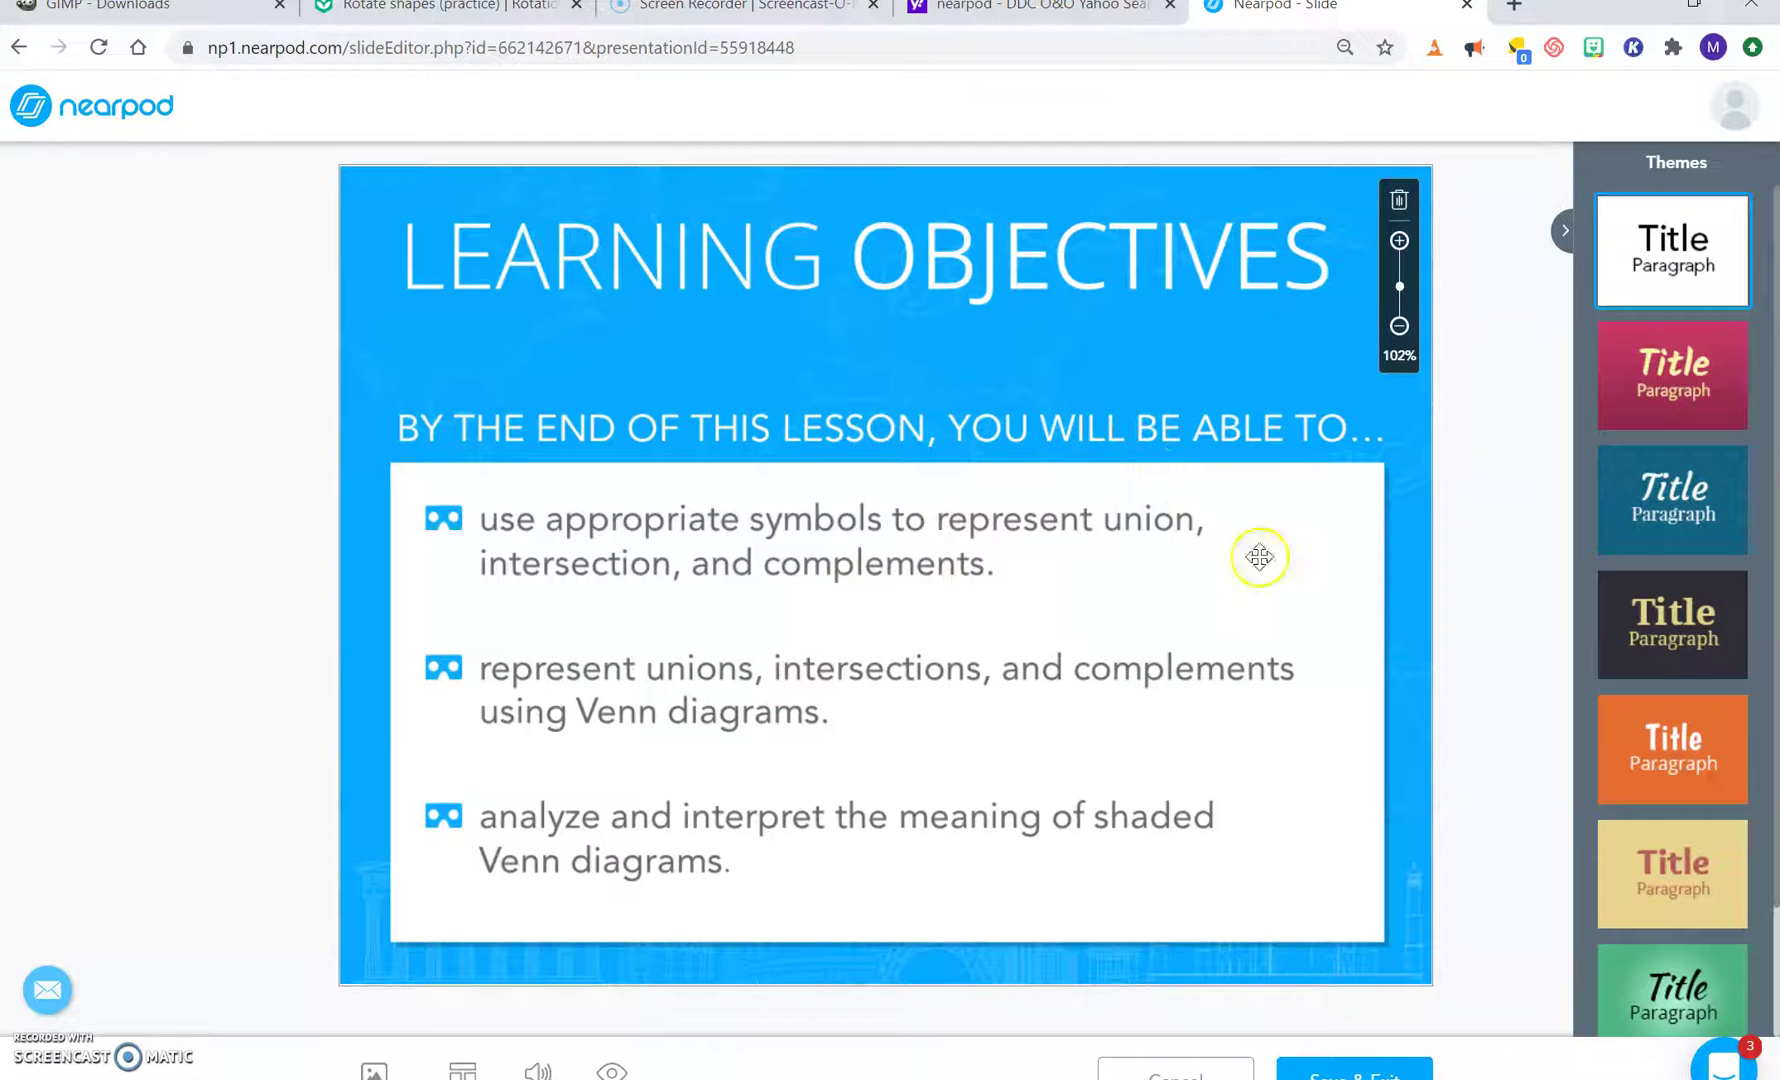
{"action": "left_click", "coordinate": [1565, 230]}
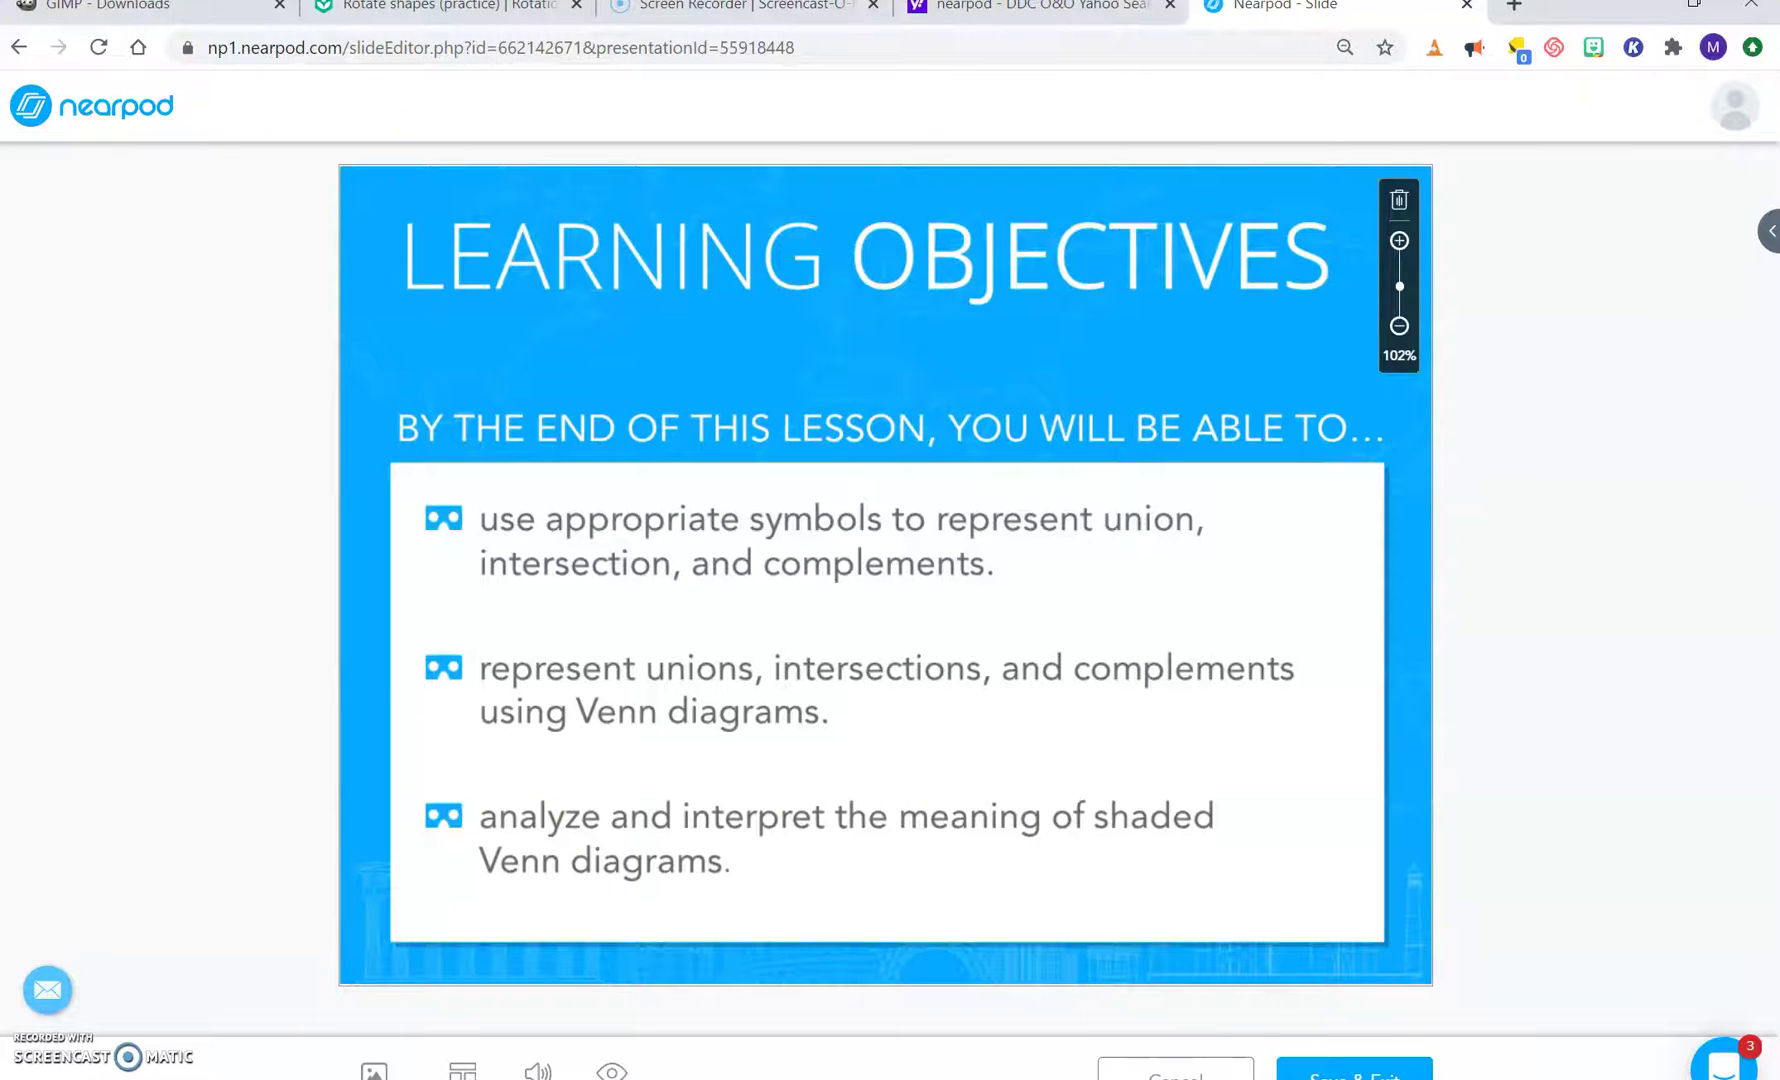
{"action": "left_click", "coordinate": [1175, 1070]}
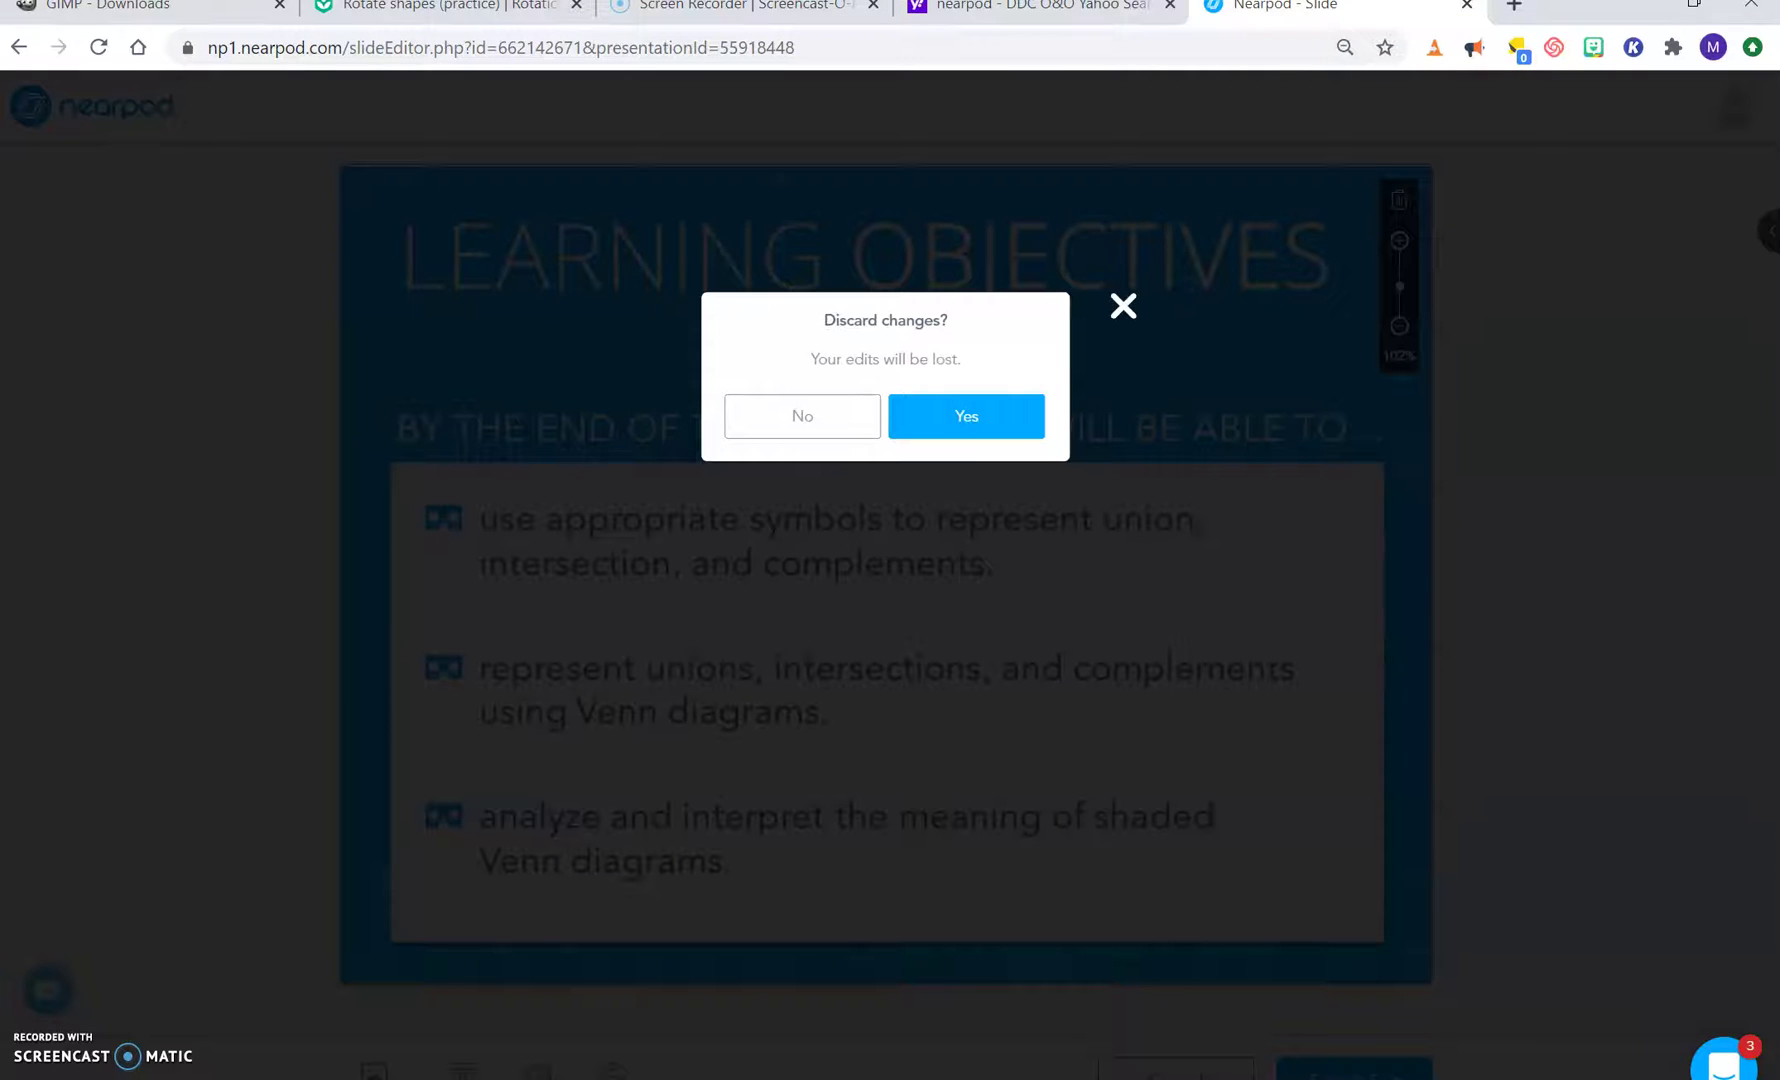
{"action": "left_click", "coordinate": [955, 418]}
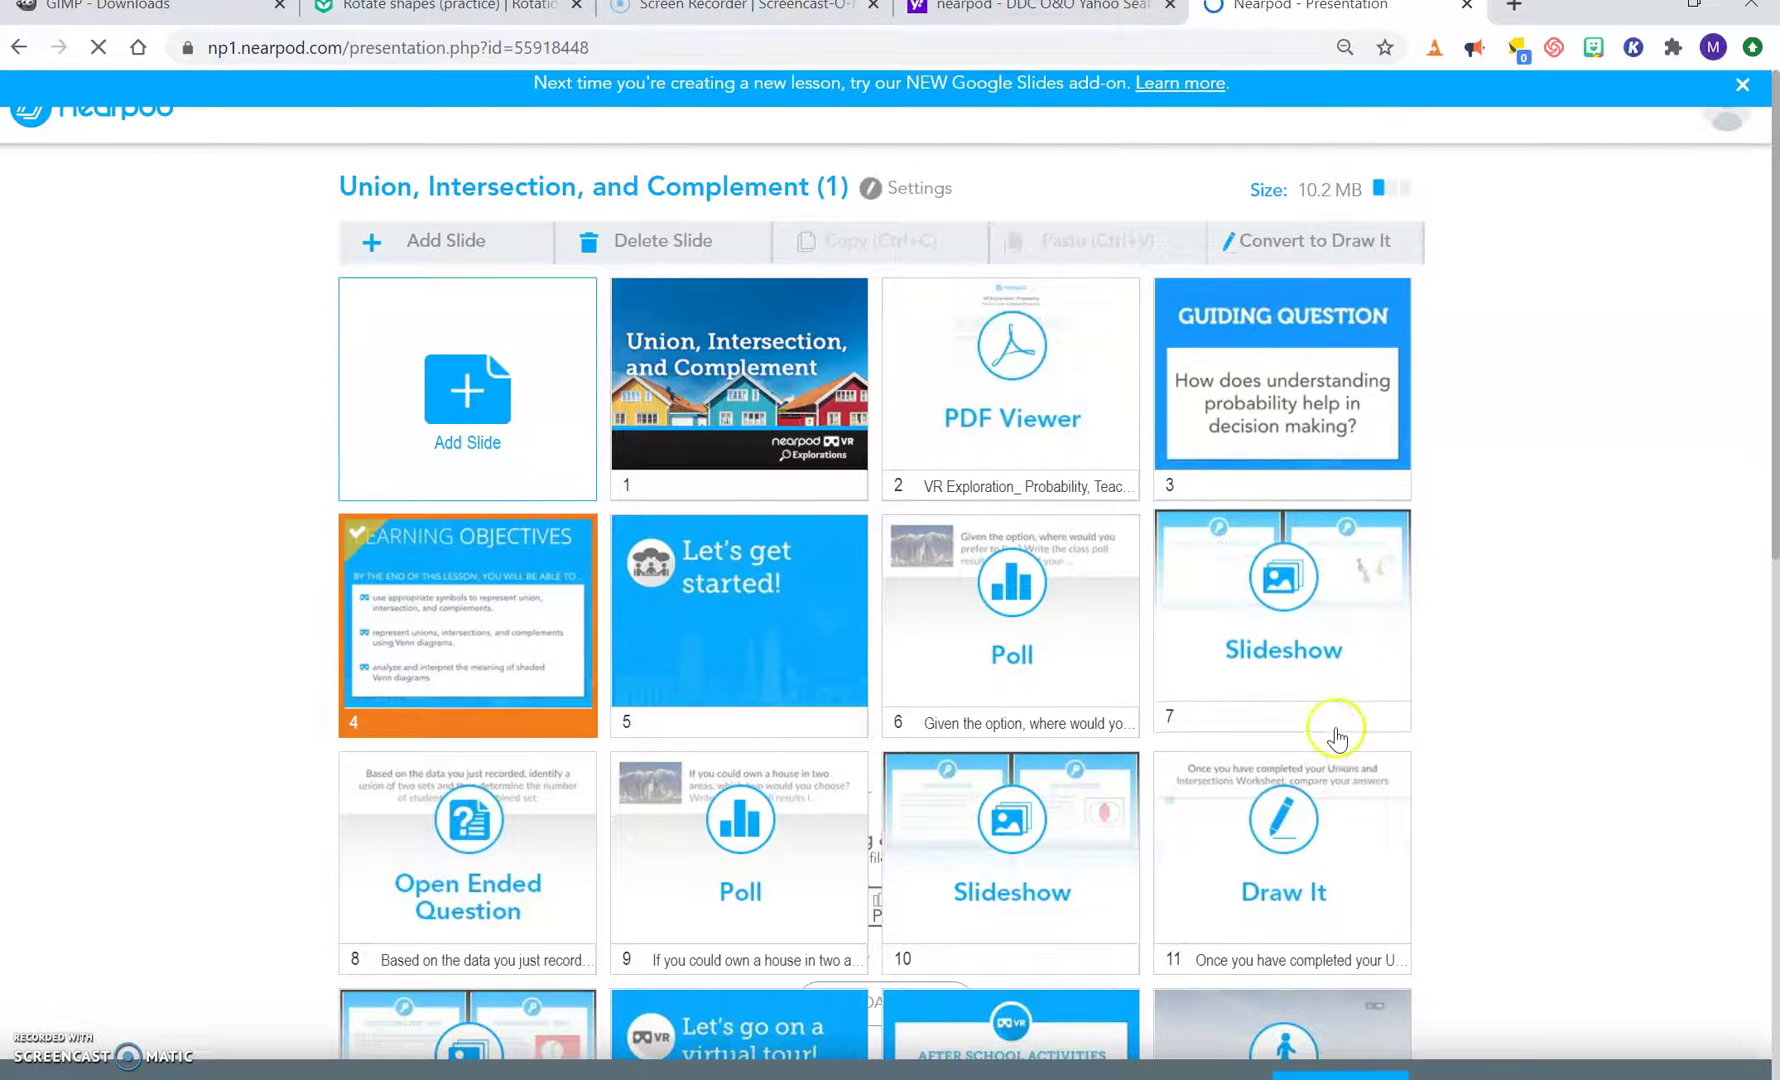
Open the Draw It activity on slide 11 to examine its editable instructions, and return to the lesson's slide overview
{"action": "double_click", "coordinate": [1343, 862]}
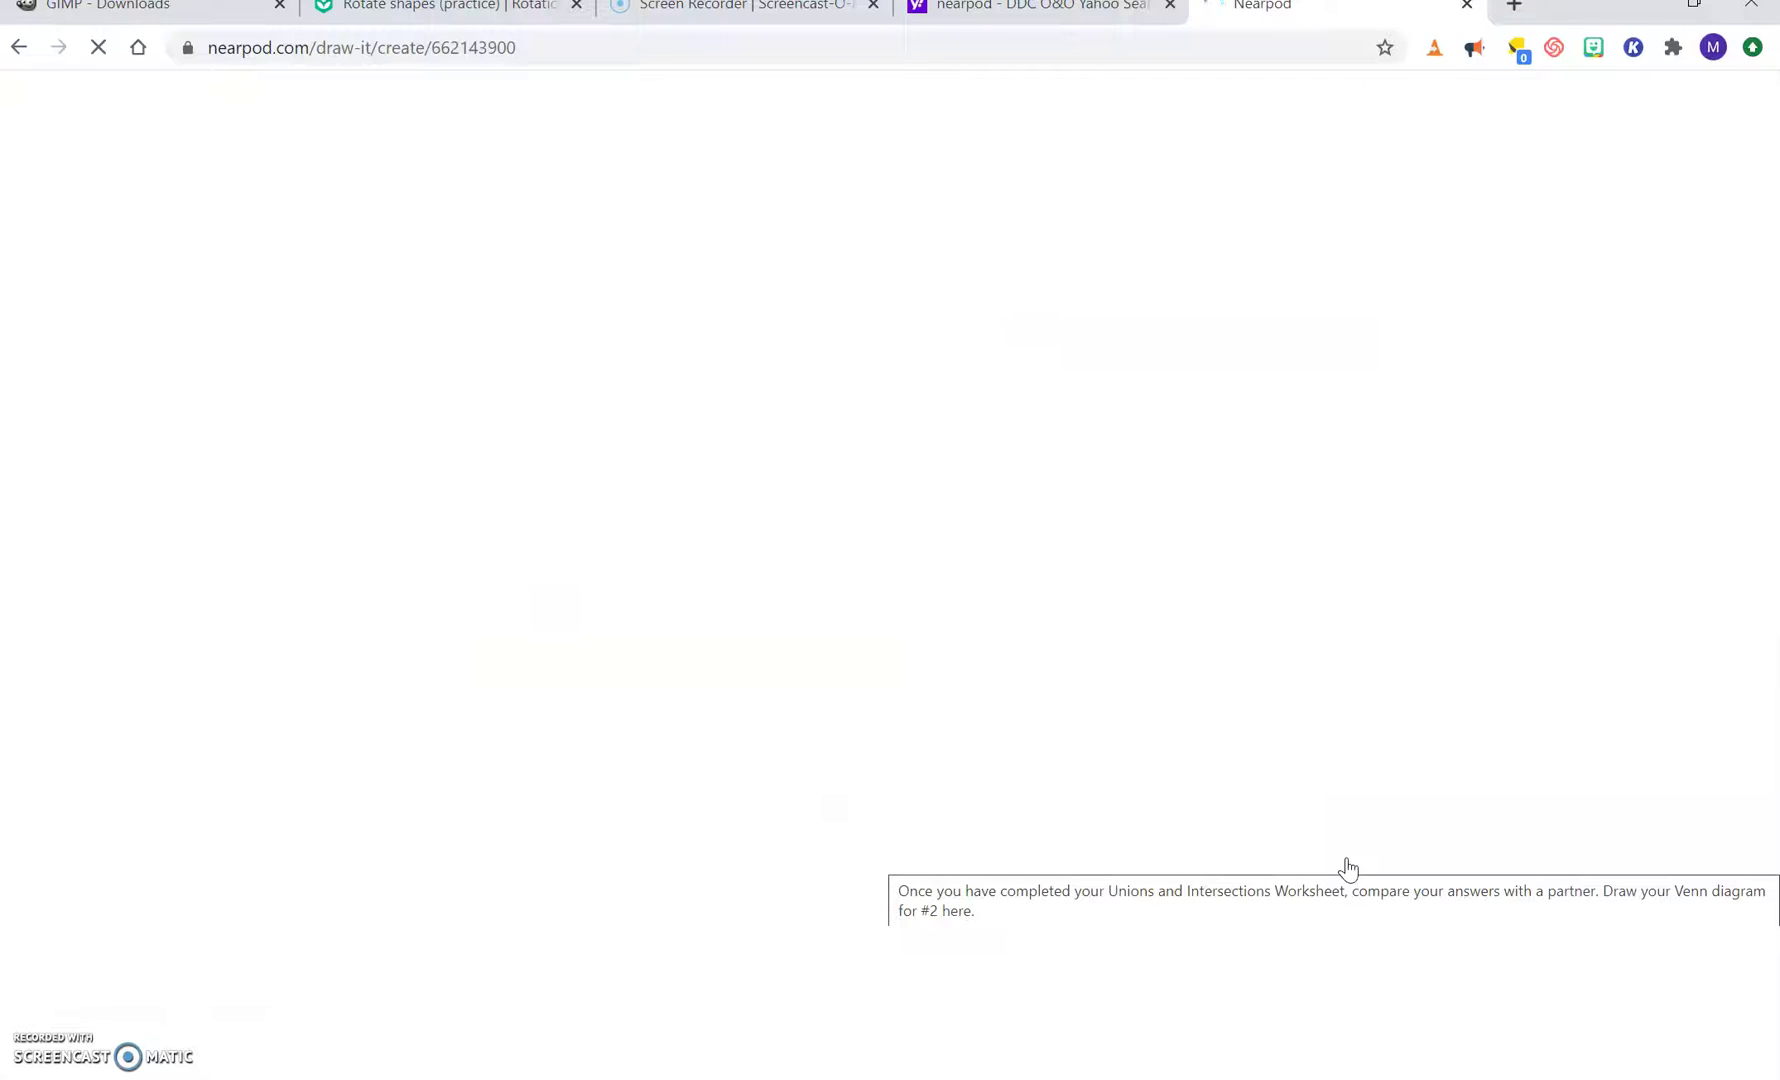
{"action": "left_click", "coordinate": [1099, 597]}
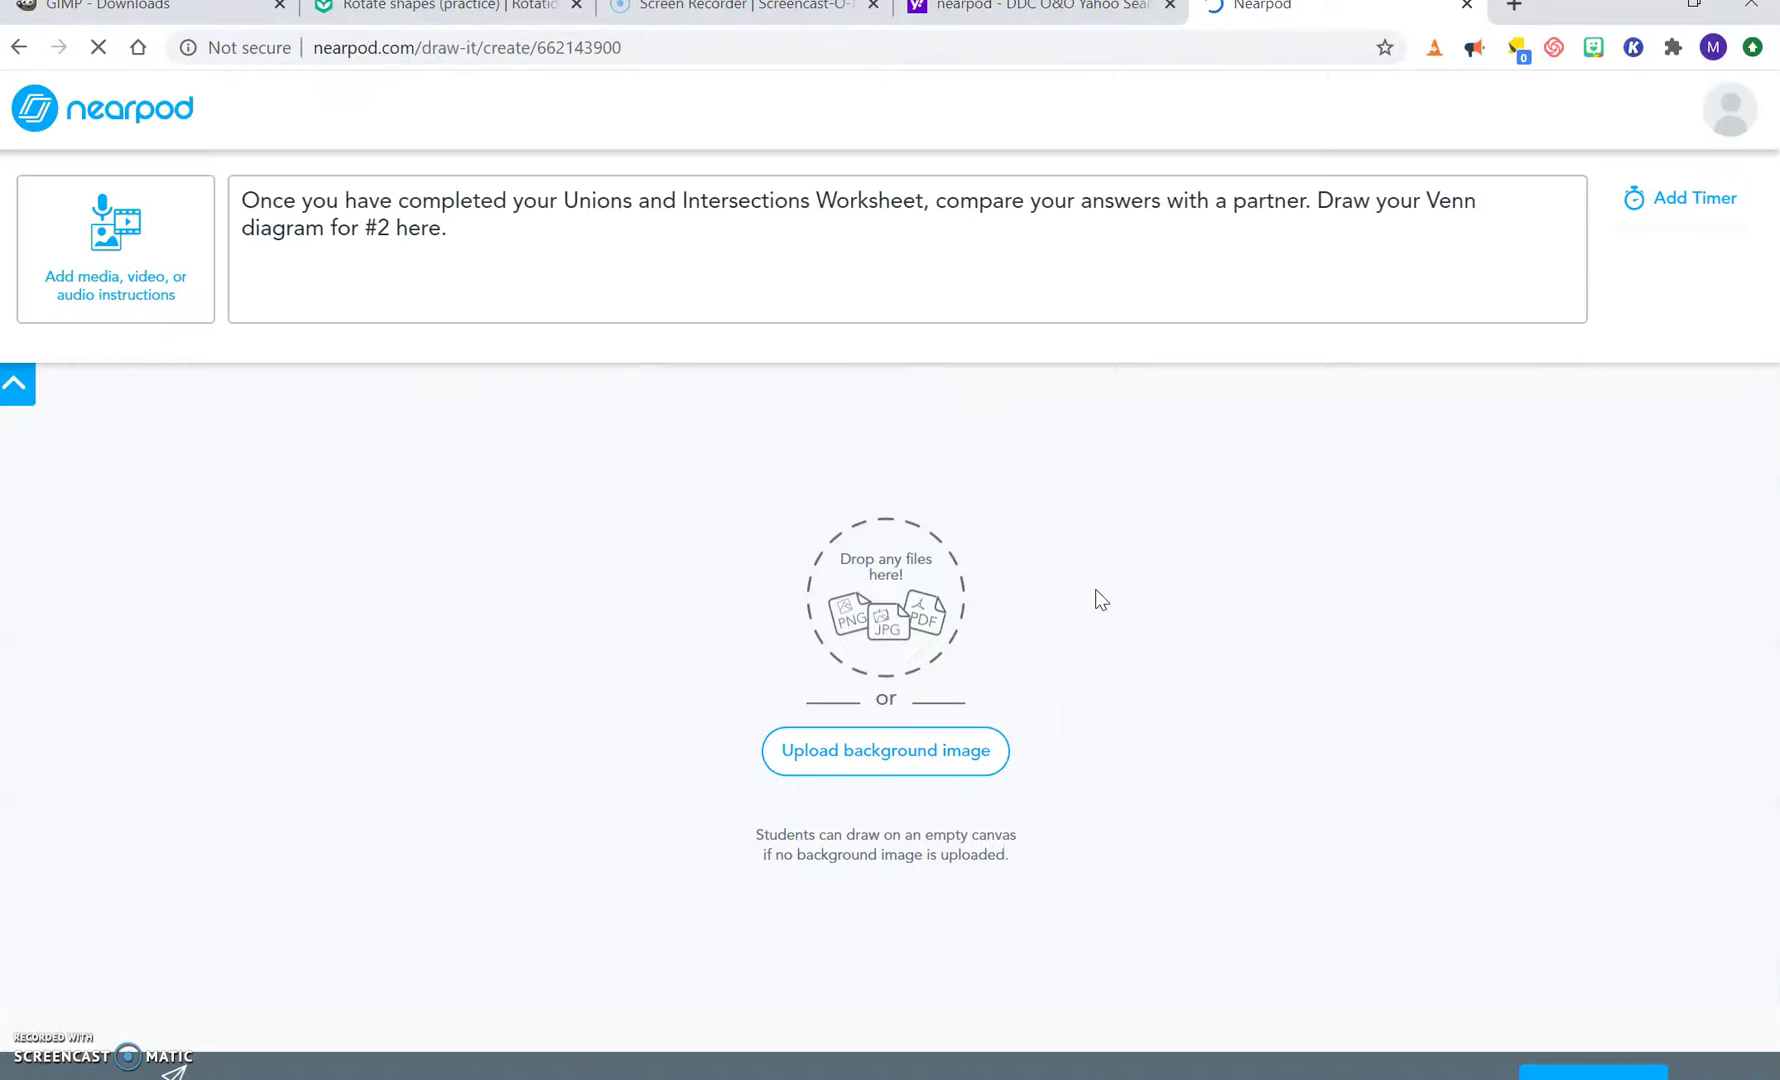
{"action": "left_click", "coordinate": [455, 230]}
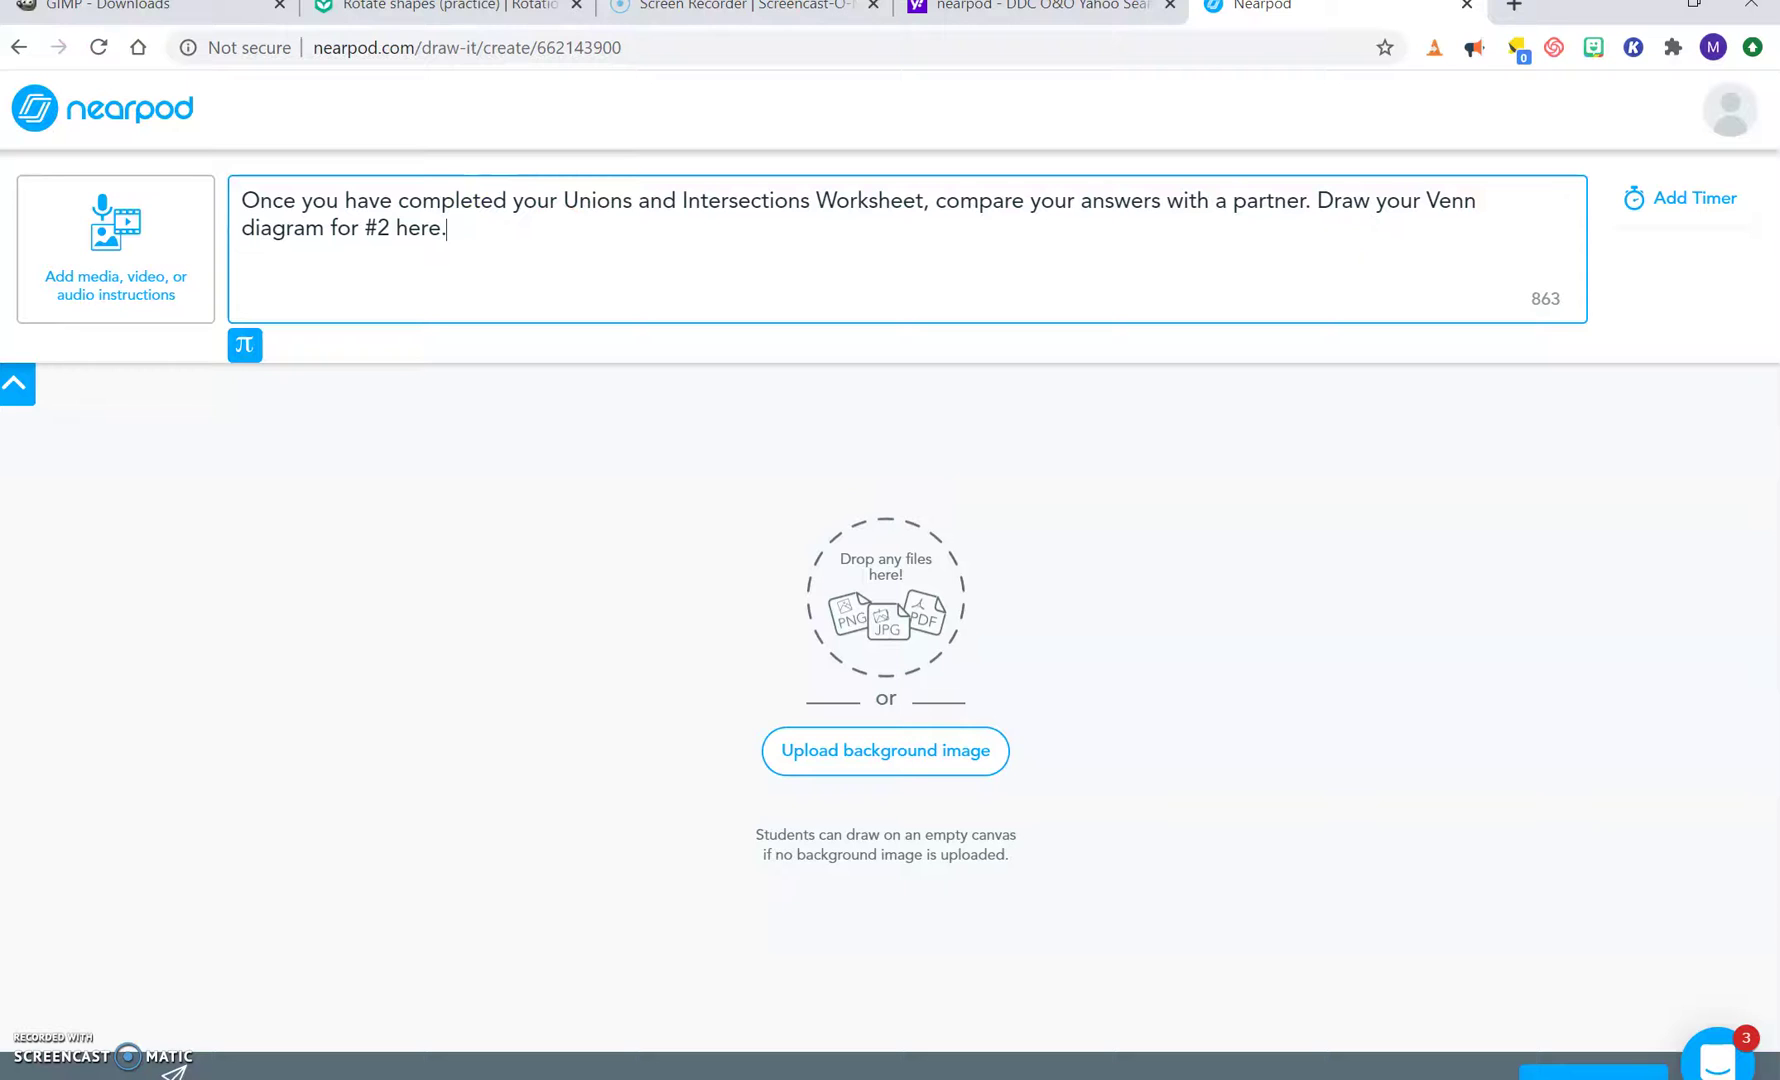
{"action": "left_click", "coordinate": [18, 48]}
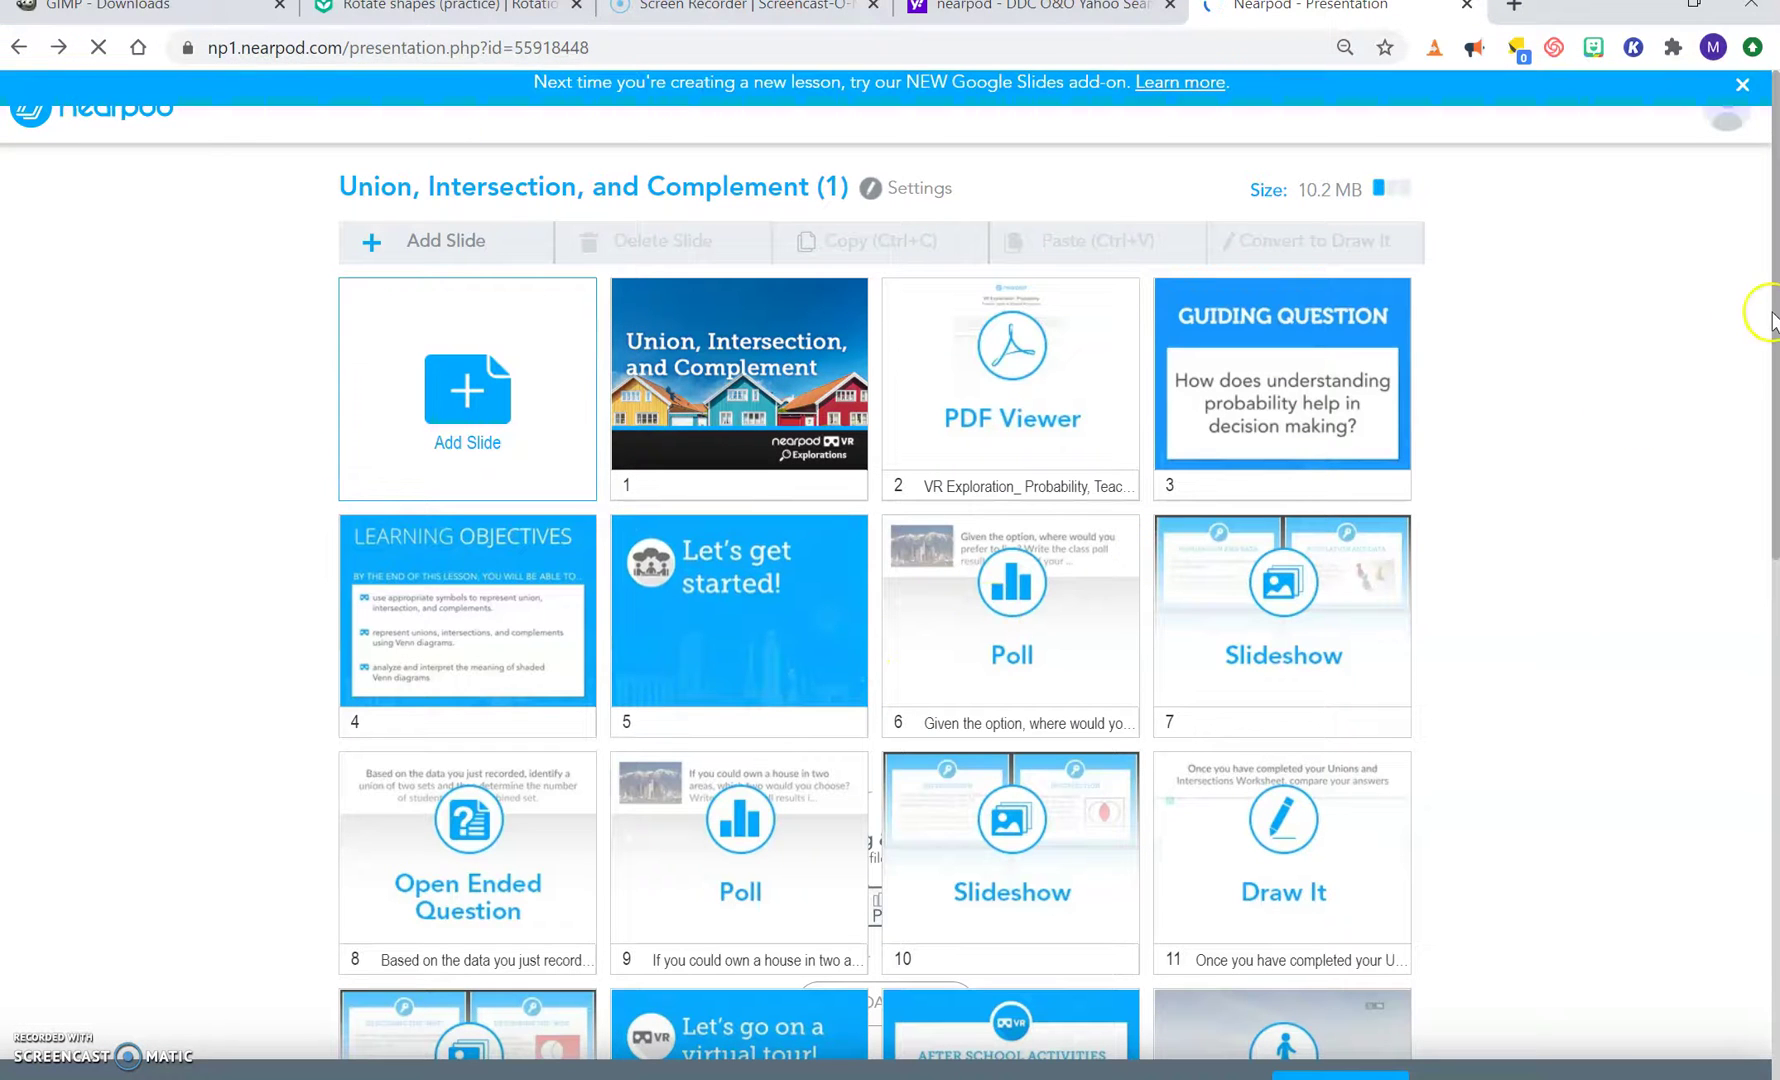
{"action": "left_click_drag", "start_coordinate": [1775, 332], "coordinate": [1740, 280]}
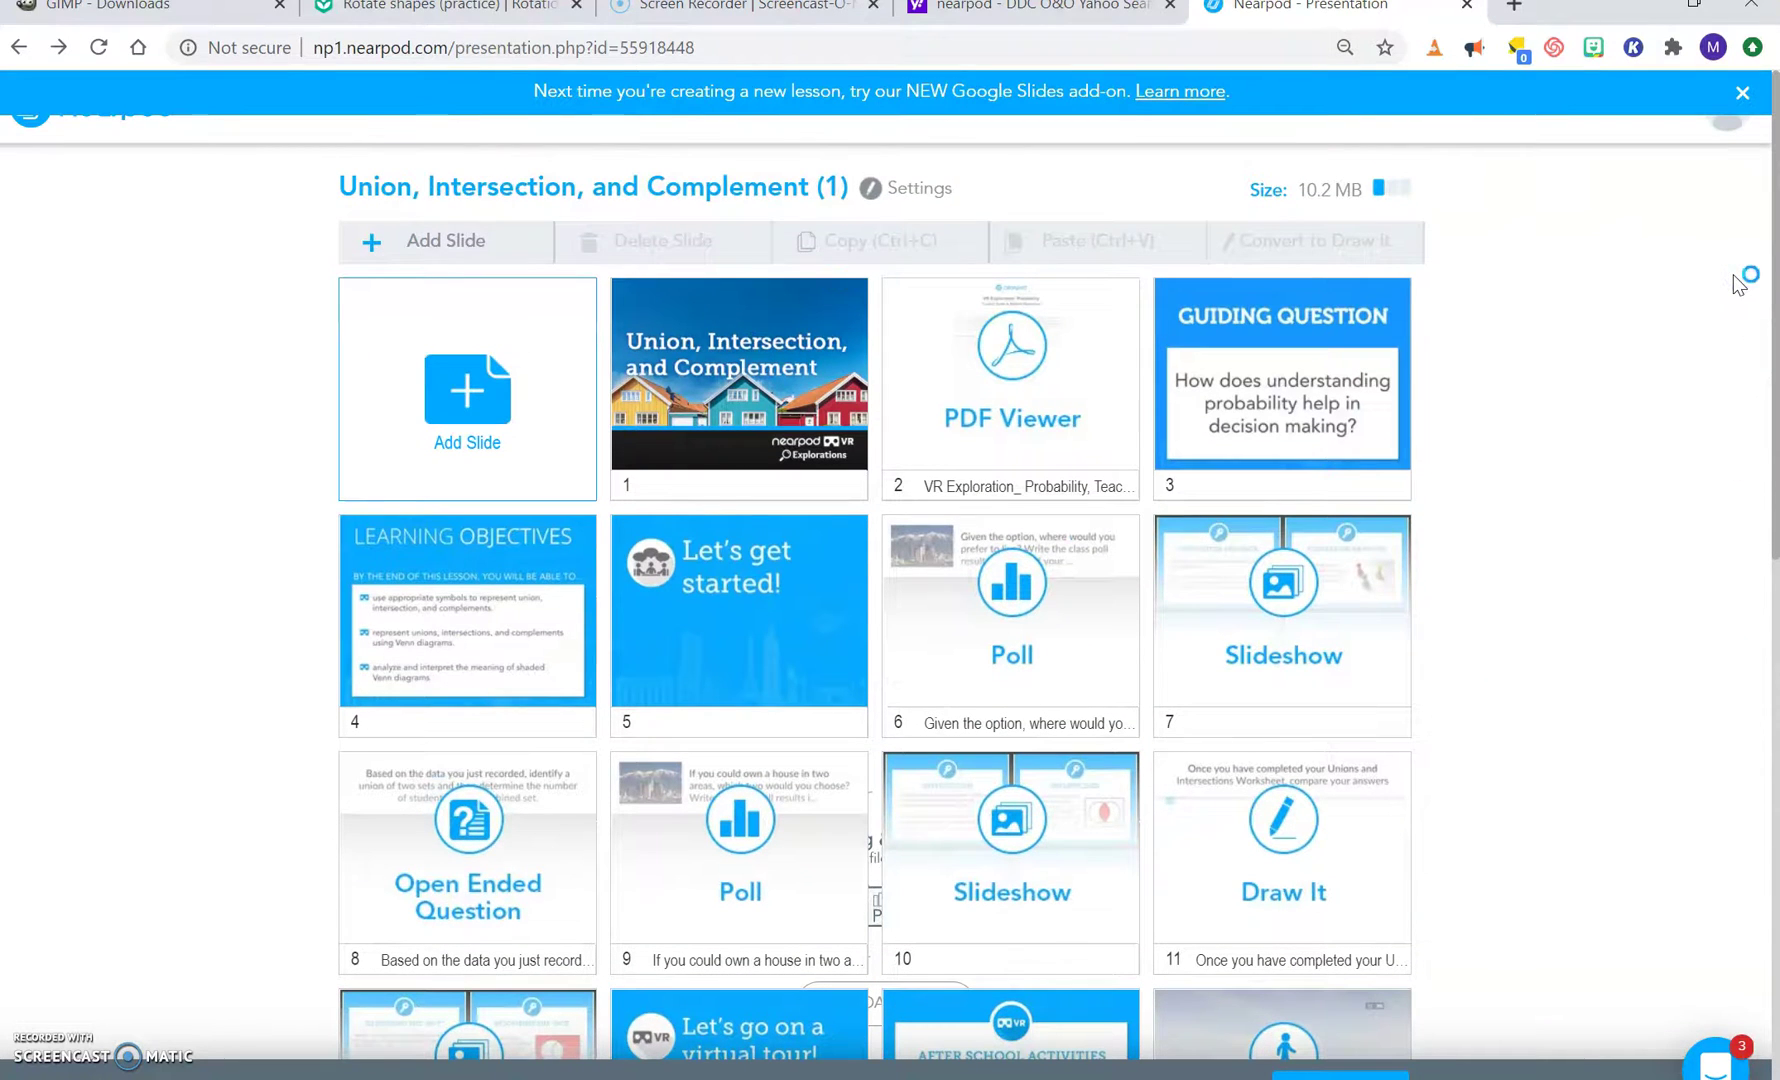